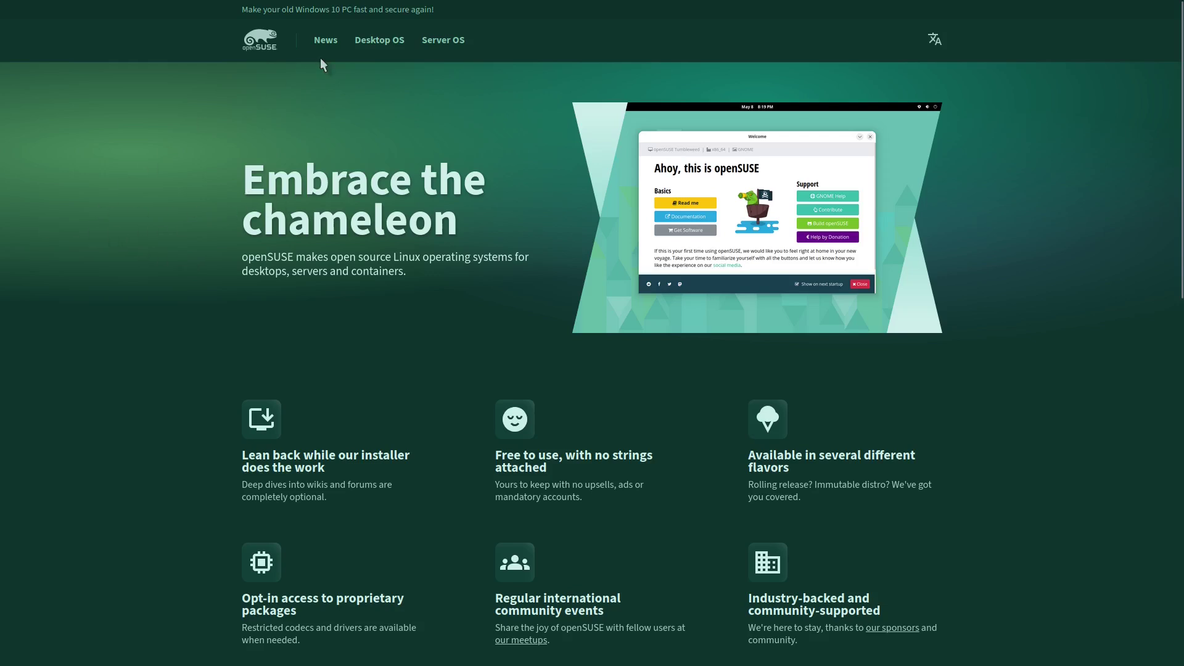
Step: Open the Desktop OS page on opensuse.org and browse the Tumbleweed vs Leap comparison
{"action": "left_click", "coordinate": [375, 40]}
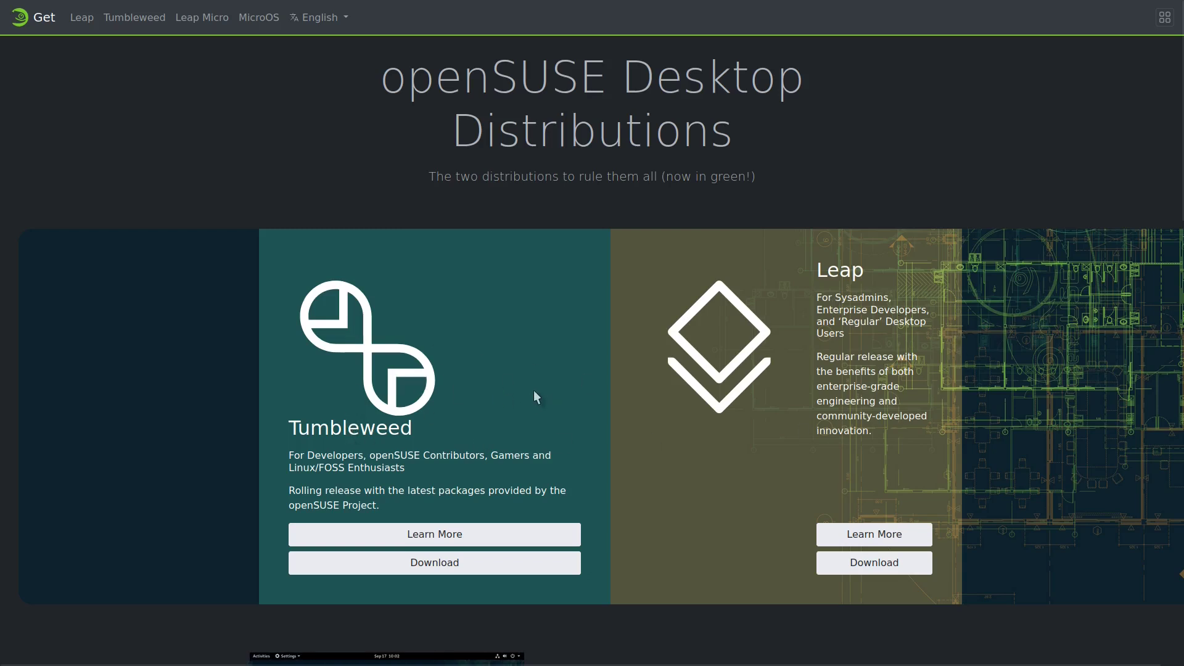
{"action": "scroll", "coordinate": [457, 410], "scroll_direction": "down", "scroll_amount": 10}
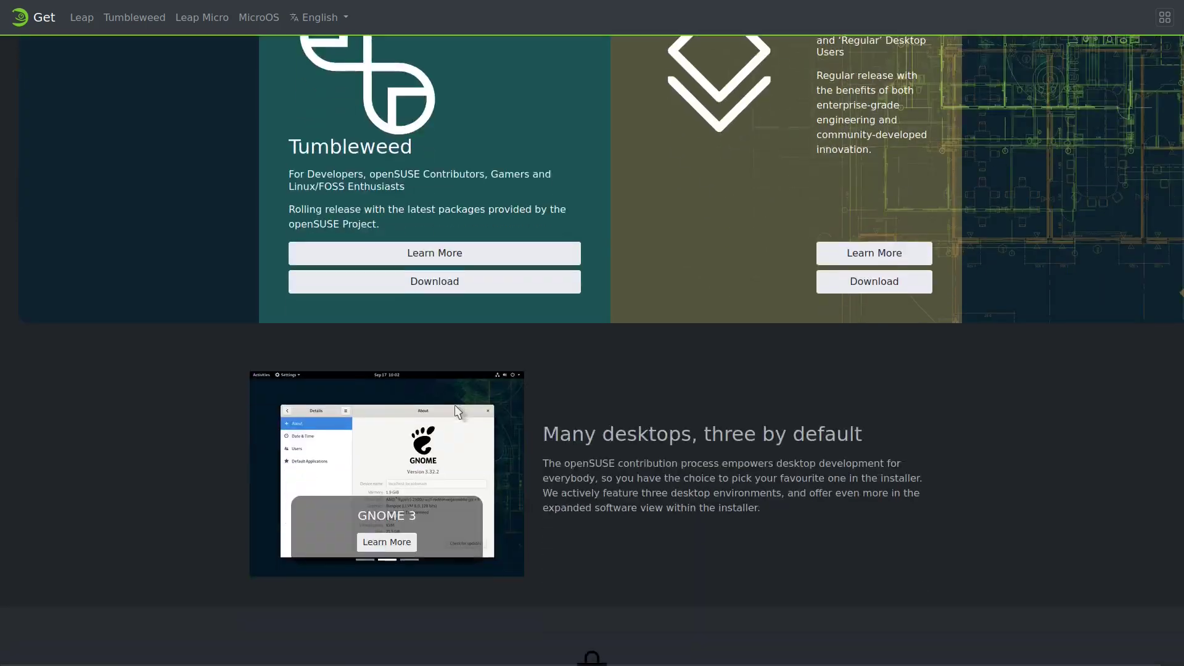
{"action": "scroll", "coordinate": [842, 398], "scroll_direction": "down", "scroll_amount": 5}
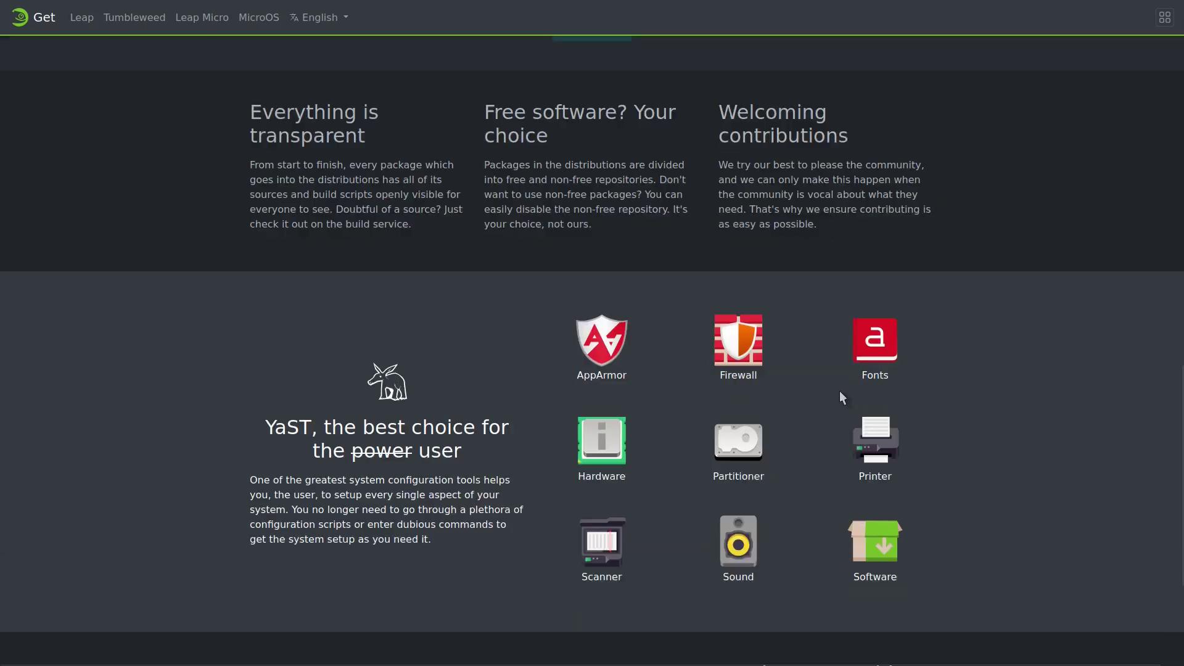
{"action": "scroll", "coordinate": [635, 449], "scroll_direction": "up", "scroll_amount": 8}
{"action": "scroll", "coordinate": [639, 439], "scroll_direction": "up", "scroll_amount": 8}
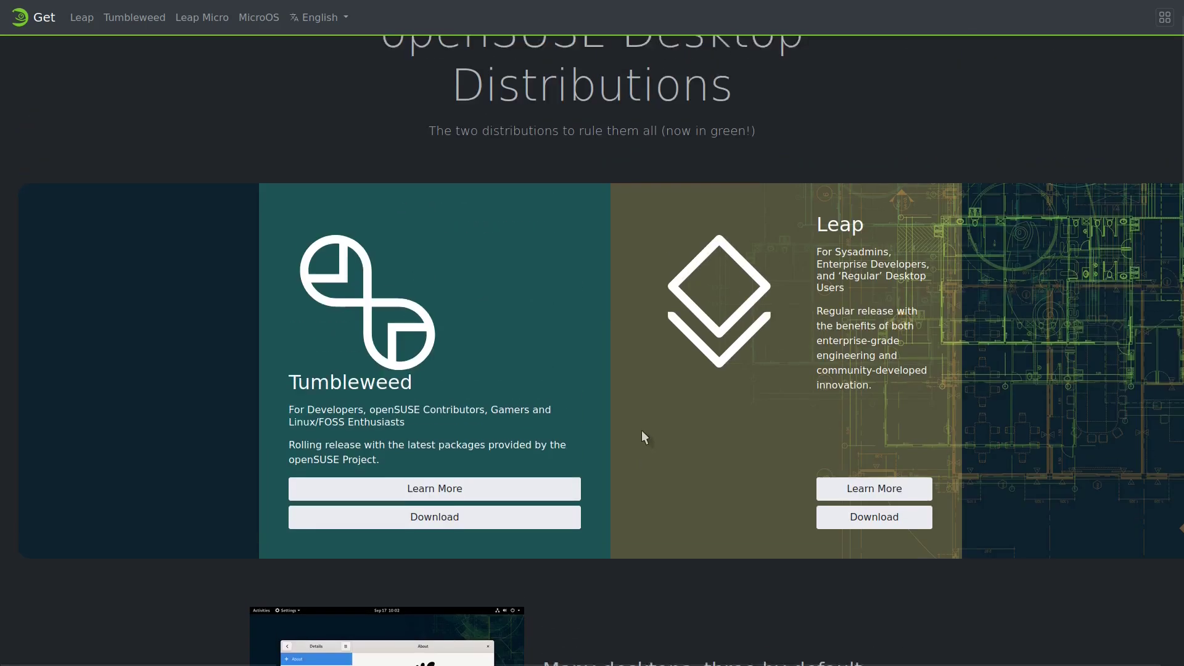
{"action": "scroll", "coordinate": [584, 365], "scroll_direction": "down", "scroll_amount": 8}
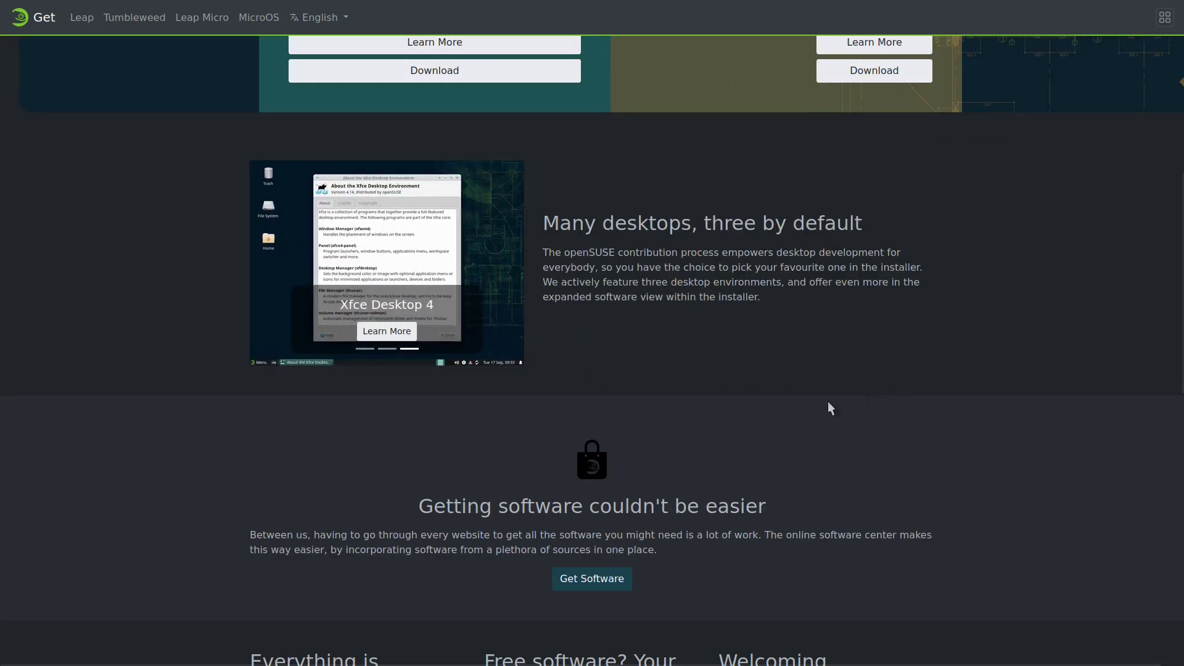
{"action": "scroll", "coordinate": [745, 404], "scroll_direction": "up", "scroll_amount": 7}
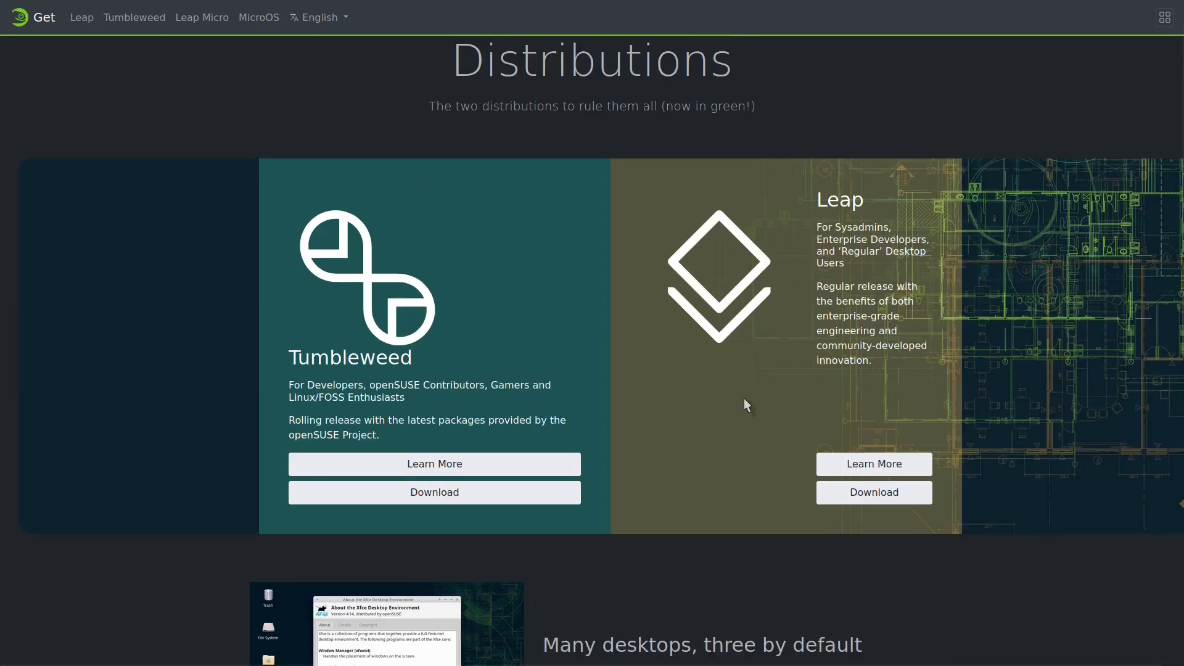
{"action": "scroll", "coordinate": [691, 395], "scroll_direction": "down", "scroll_amount": 5}
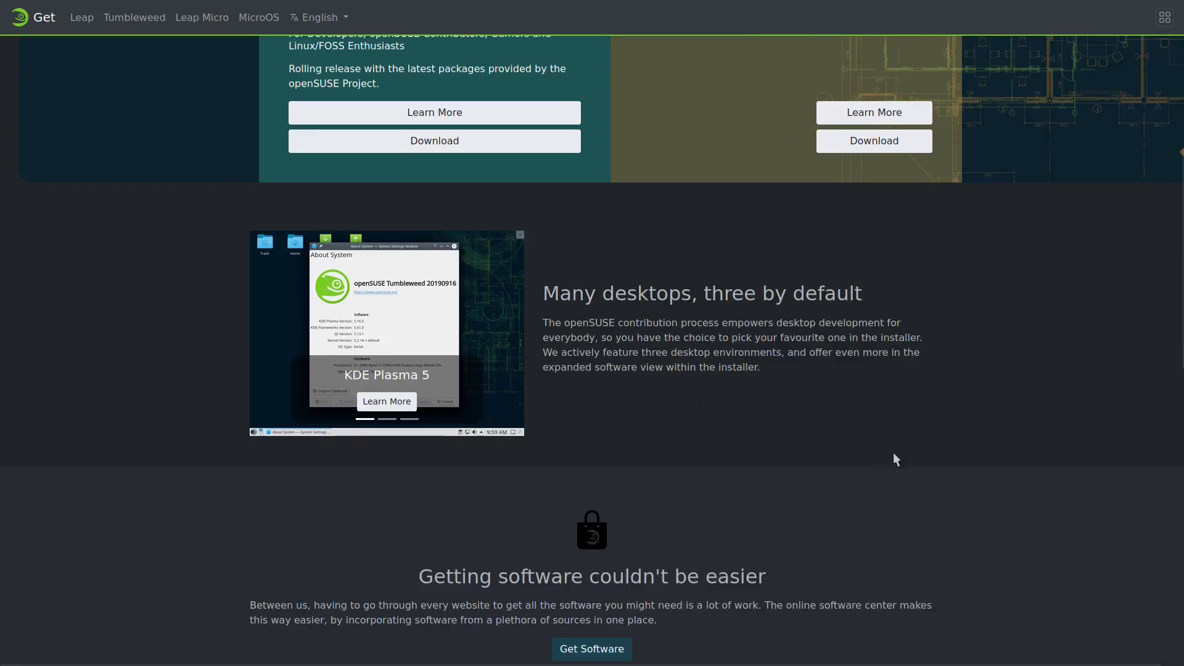
{"action": "scroll", "coordinate": [686, 442], "scroll_direction": "up", "scroll_amount": 7}
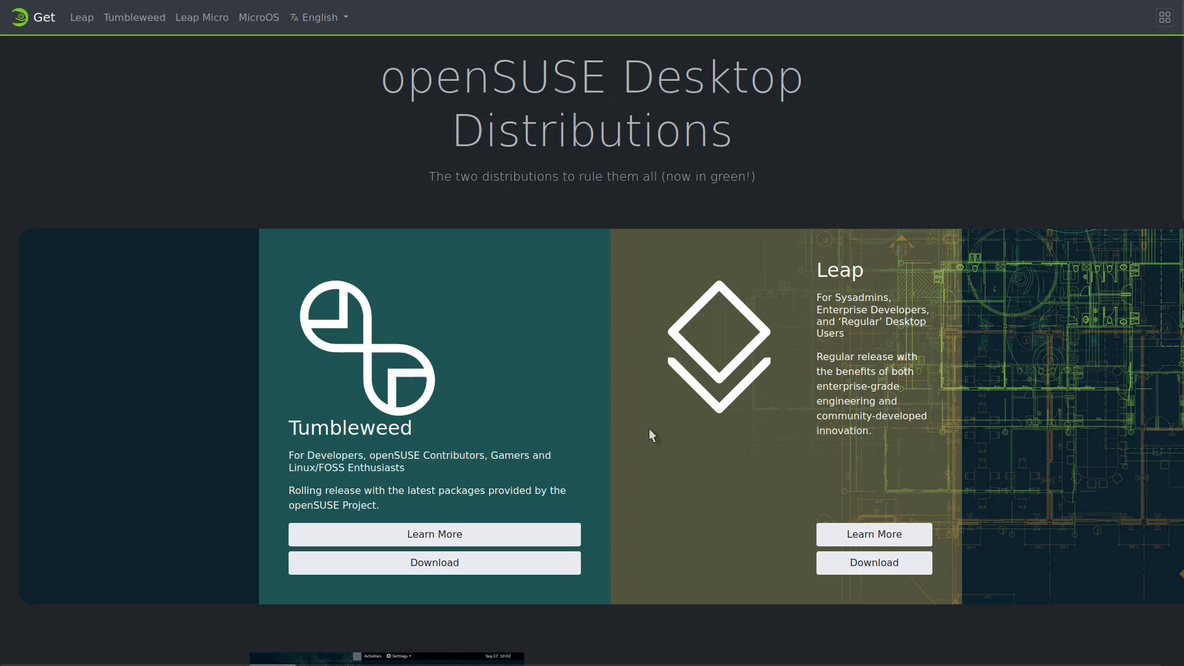
{"action": "scroll", "coordinate": [643, 402], "scroll_direction": "down", "scroll_amount": 6}
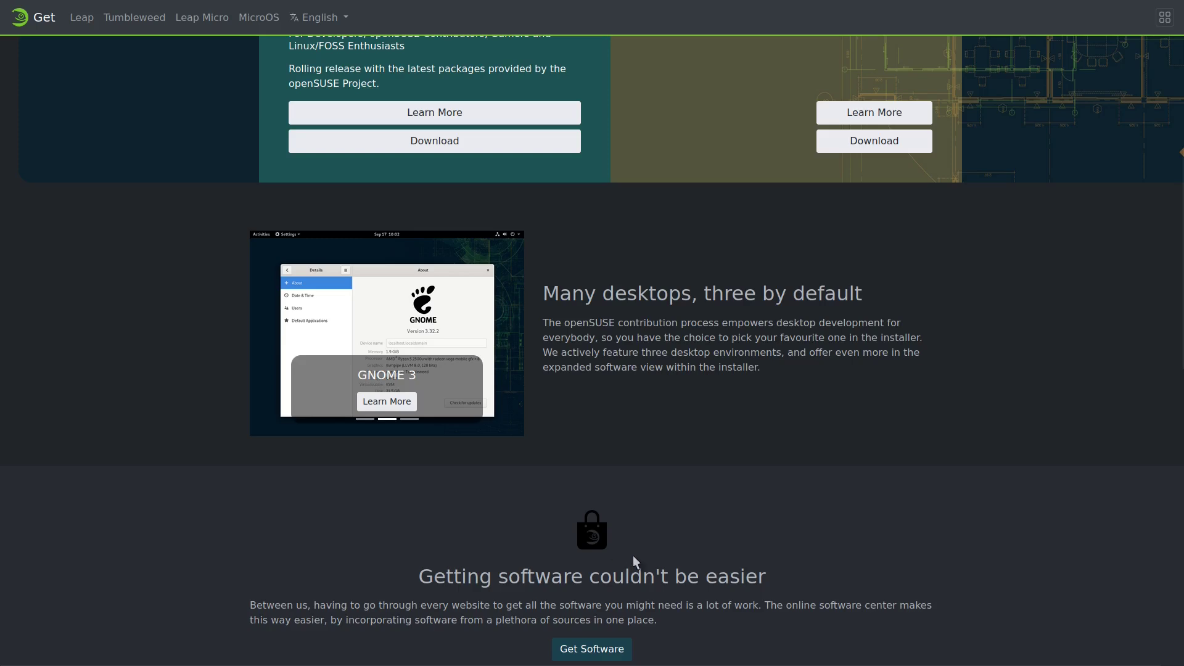
{"action": "scroll", "coordinate": [633, 557], "scroll_direction": "up", "scroll_amount": 6}
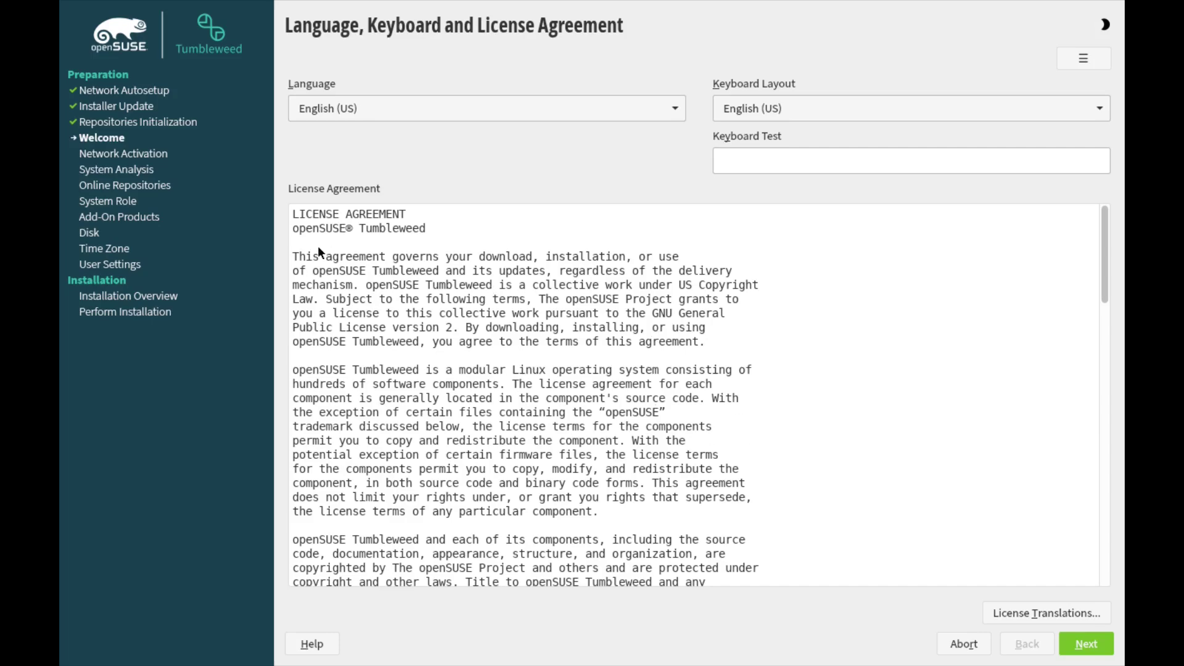
Step: Scroll through the license agreement and continue with English (US) language and keyboard
{"action": "scroll", "coordinate": [697, 383], "scroll_direction": "down", "scroll_amount": 20}
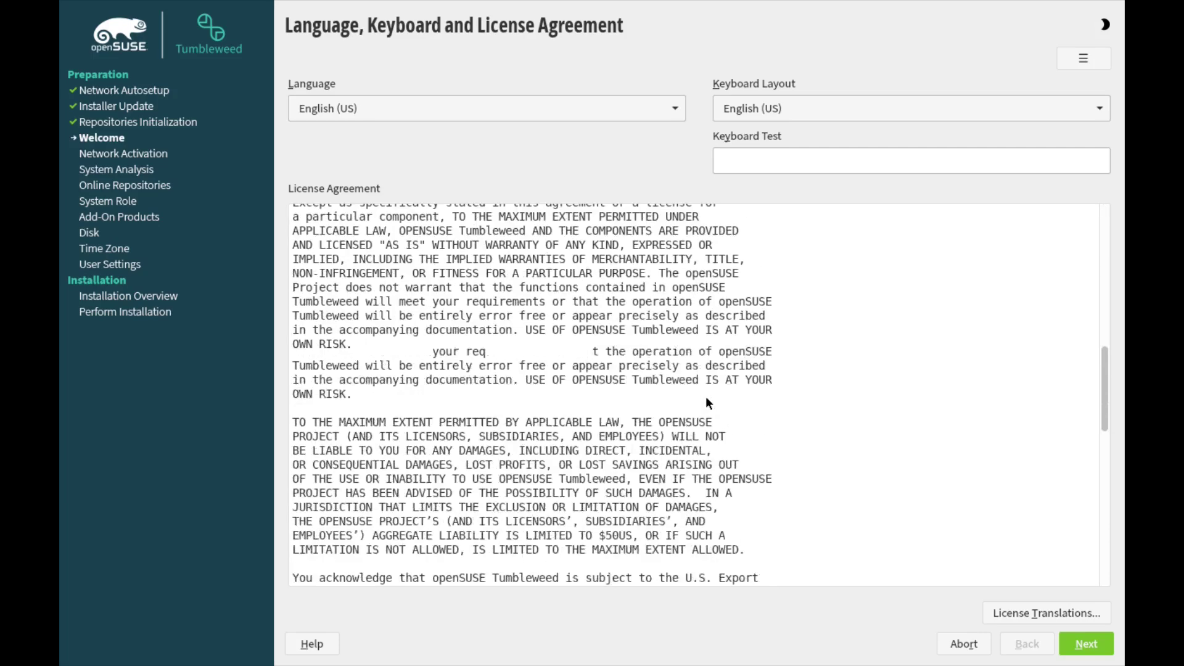
{"action": "scroll", "coordinate": [701, 390], "scroll_direction": "down", "scroll_amount": 2}
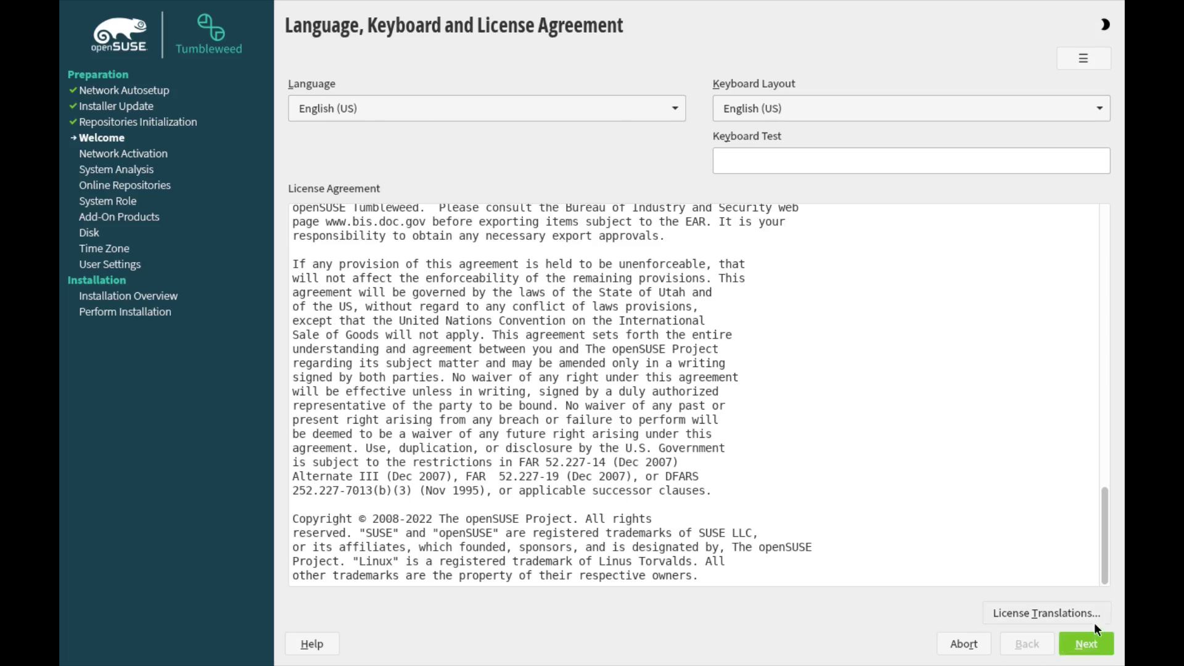
{"action": "left_click", "coordinate": [1087, 644]}
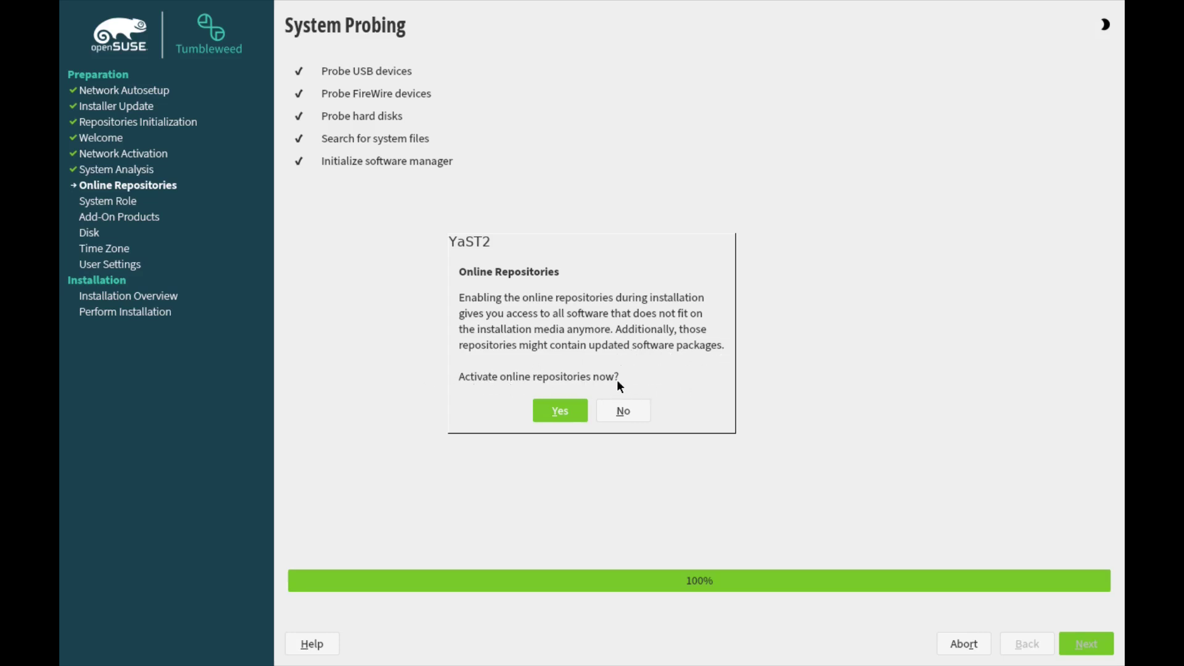
Step: Answer Yes to activating the online repositories
{"action": "left_click", "coordinate": [560, 408]}
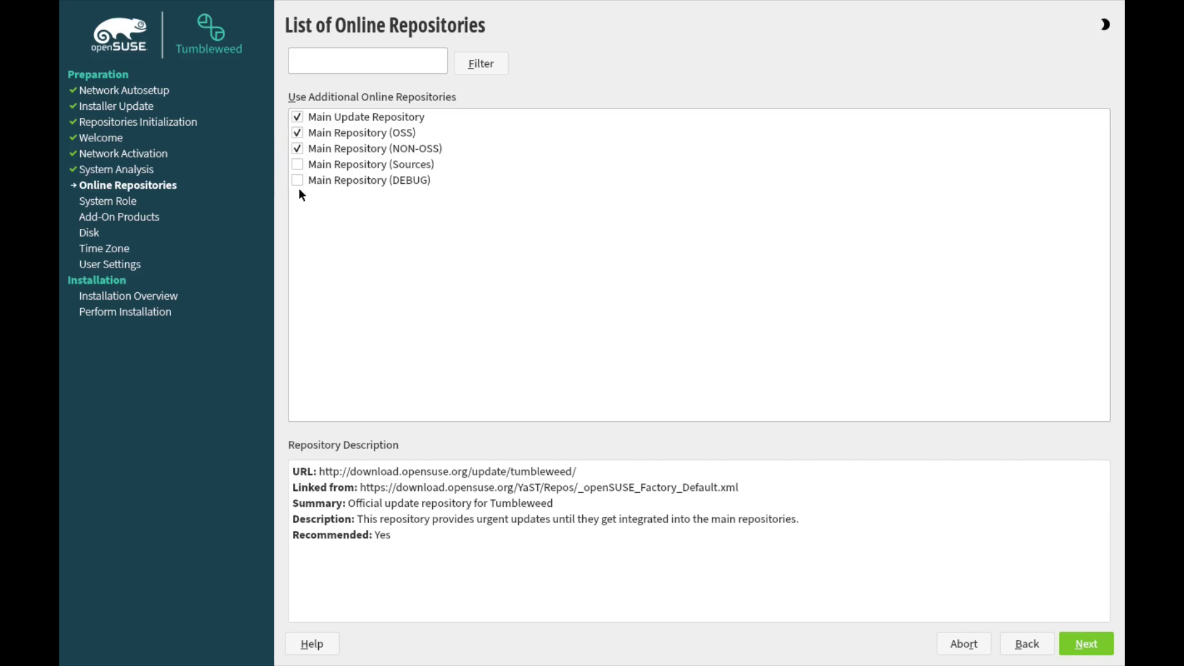
Step: Keep the default online repositories and proceed with the Desktop with Xfce system role
{"action": "left_click", "coordinate": [1084, 646]}
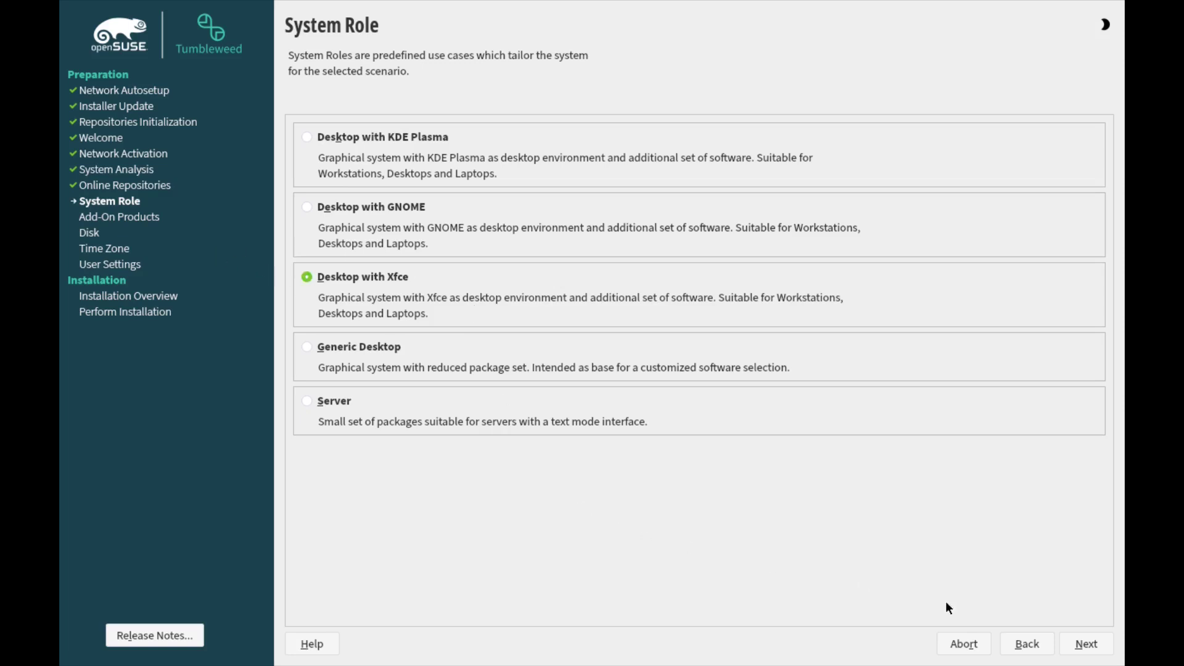
{"action": "left_click", "coordinate": [1084, 643]}
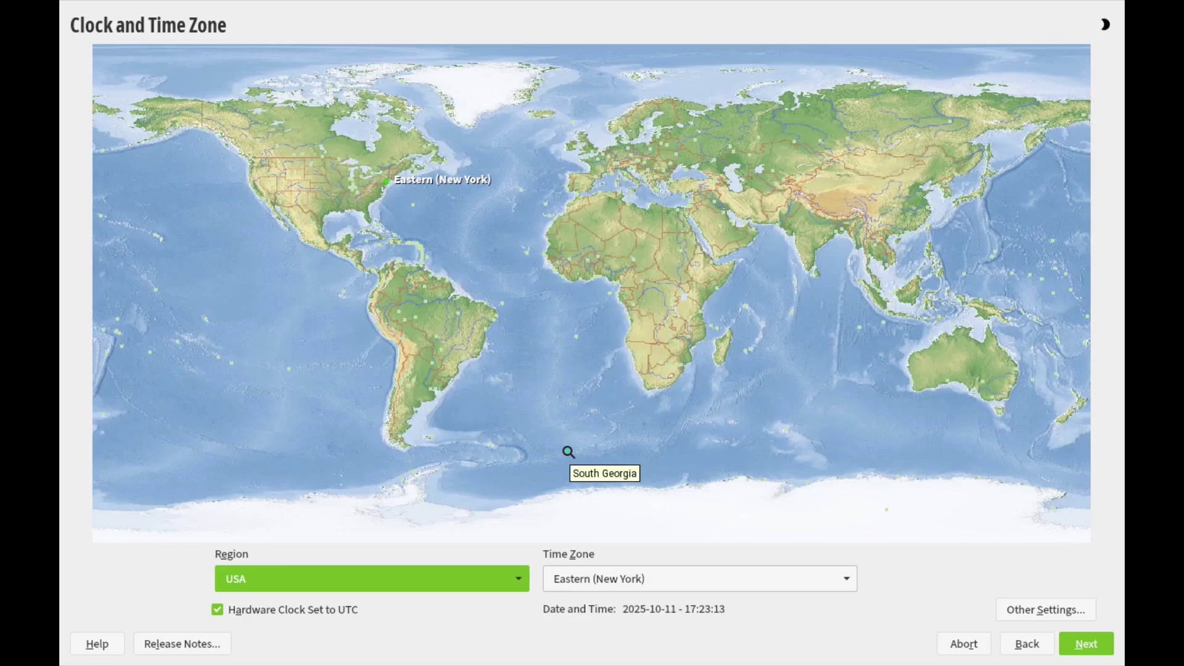
Step: Pick Pacific (Los Angeles) on the time zone map and proceed to the Local User page
{"action": "left_click", "coordinate": [259, 194]}
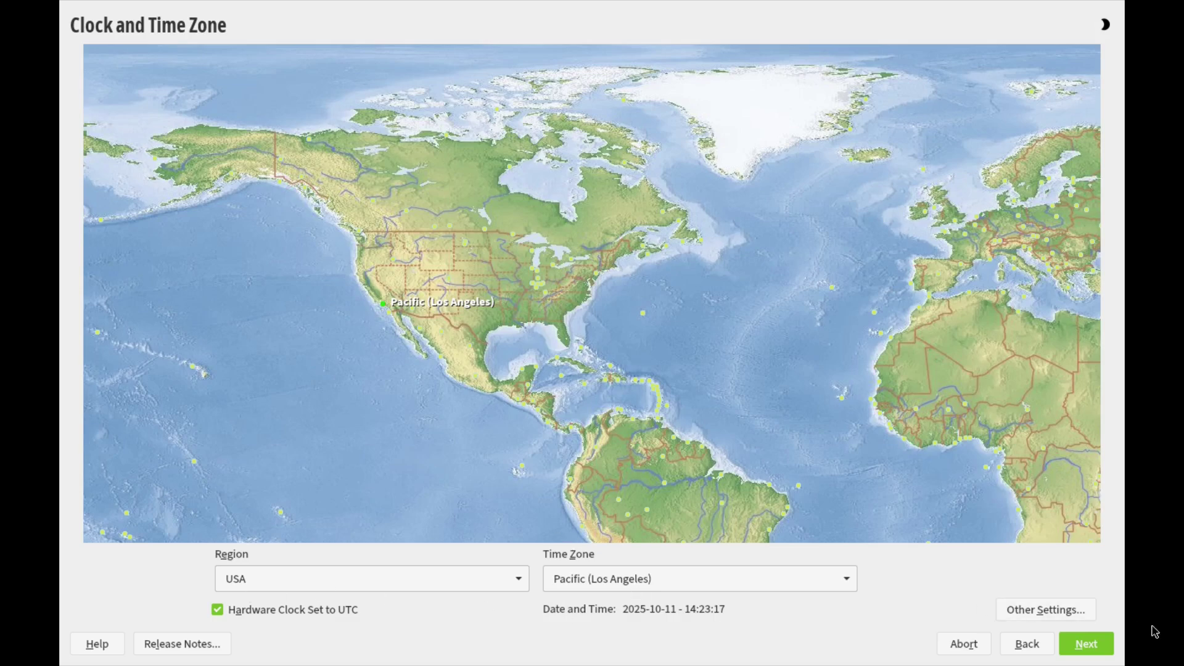
{"action": "left_click", "coordinate": [1087, 644]}
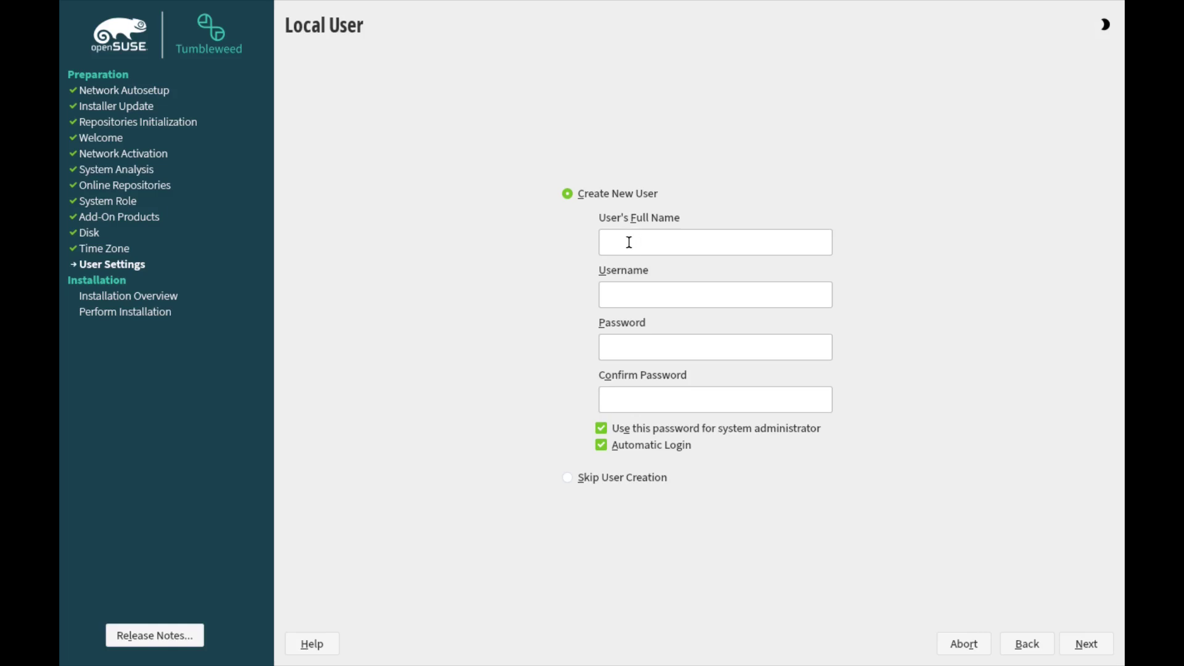
Step: Create the local user with a full name and short password, accepting the weak-password warning
{"action": "type", "text": "test"}
{"action": "left_click", "coordinate": [622, 347]}
{"action": "type", "text": "aa"}
{"action": "left_click", "coordinate": [631, 399]}
{"action": "type", "text": "aa"}
{"action": "left_click", "coordinate": [1086, 643]}
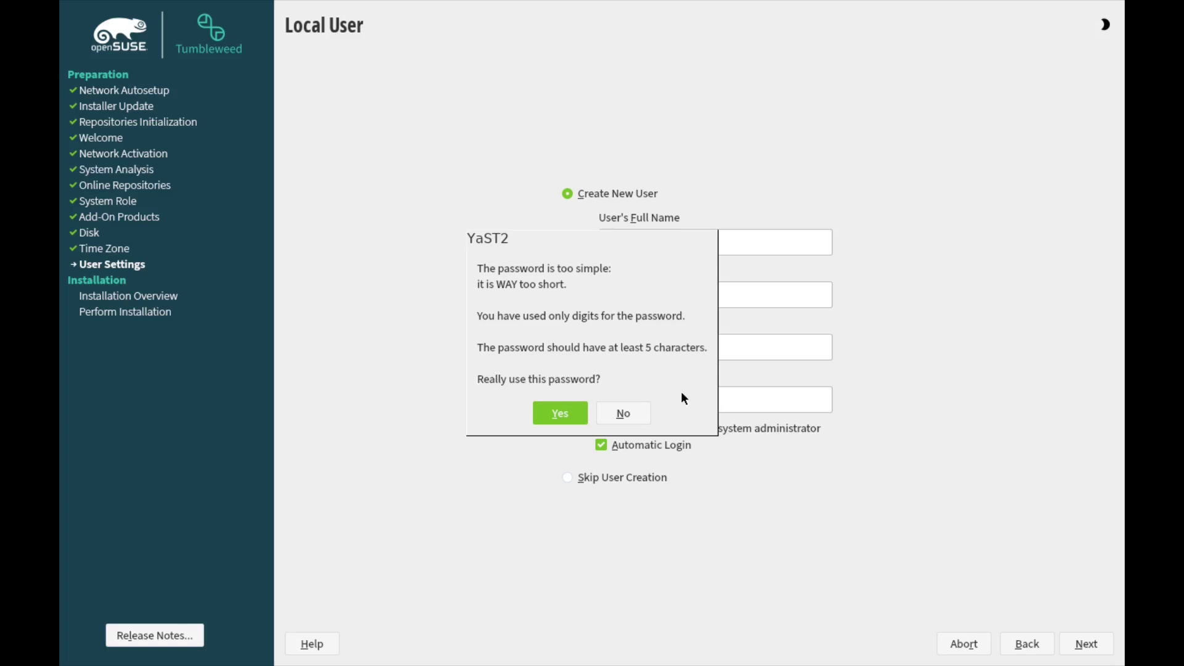
{"action": "left_click", "coordinate": [551, 414]}
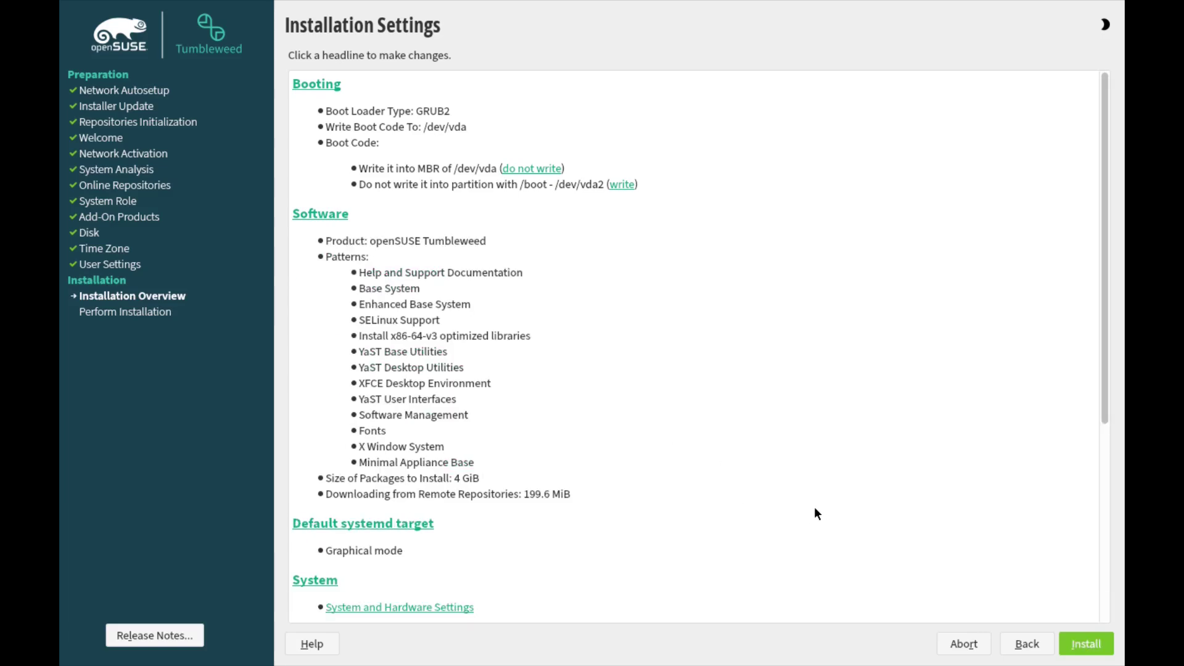
Step: Review the Installation Settings summary and confirm Install to begin installing
{"action": "scroll", "coordinate": [683, 479], "scroll_direction": "down", "scroll_amount": 10}
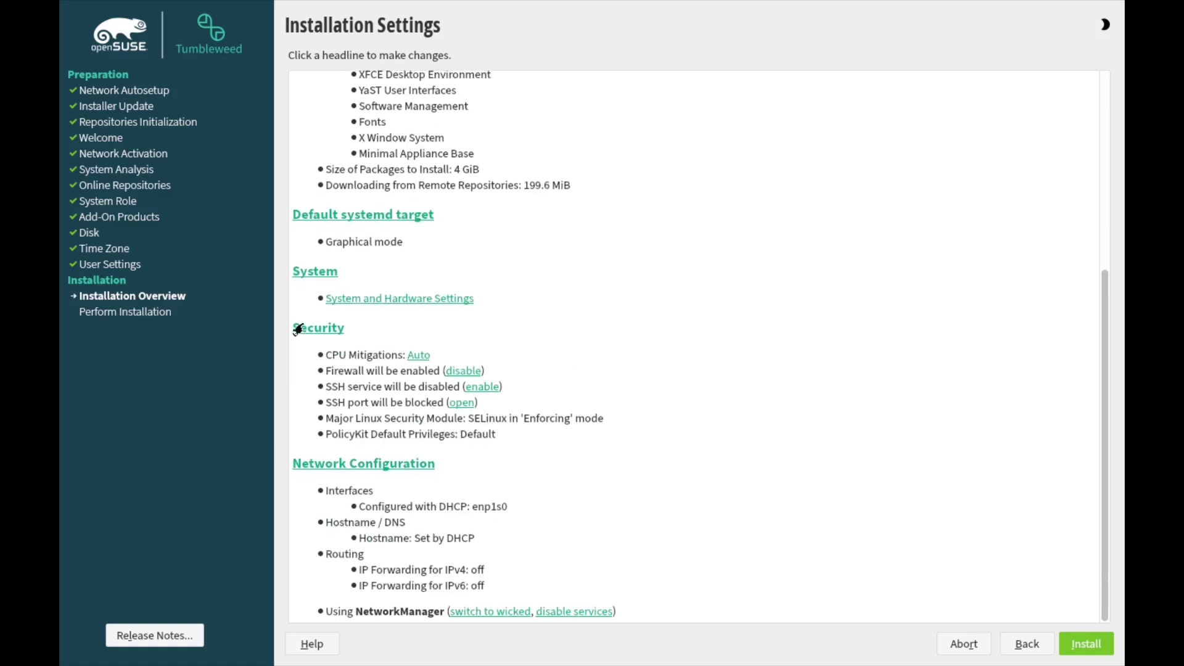
{"action": "left_click", "coordinate": [1085, 644]}
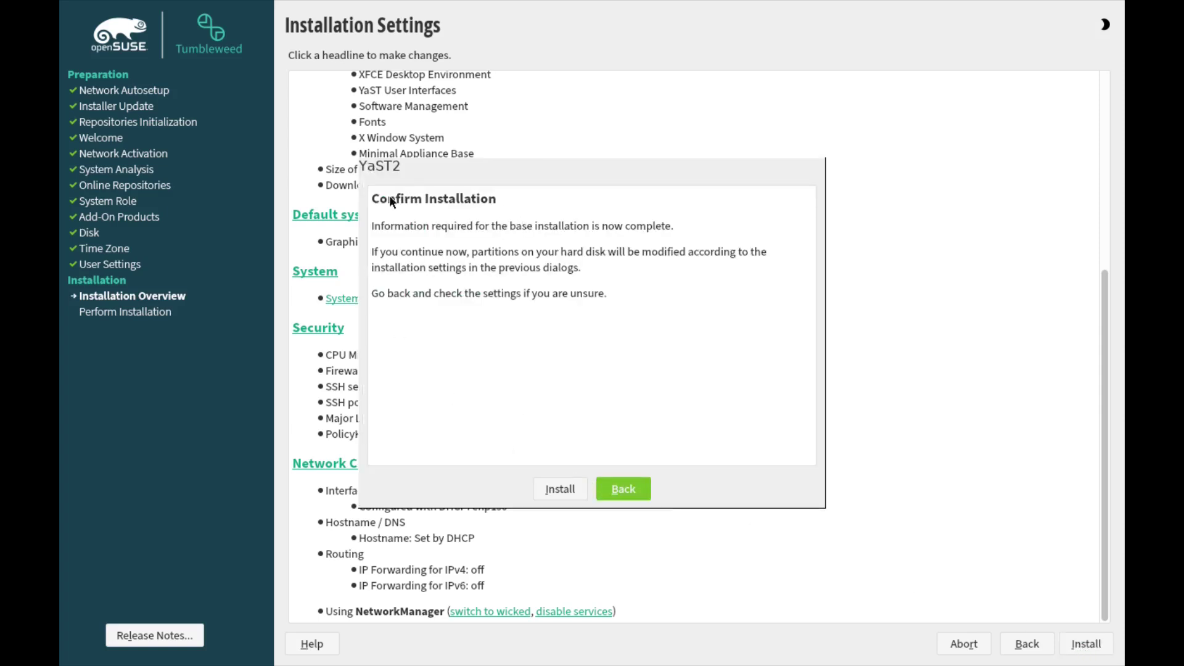
{"action": "left_click", "coordinate": [553, 487]}
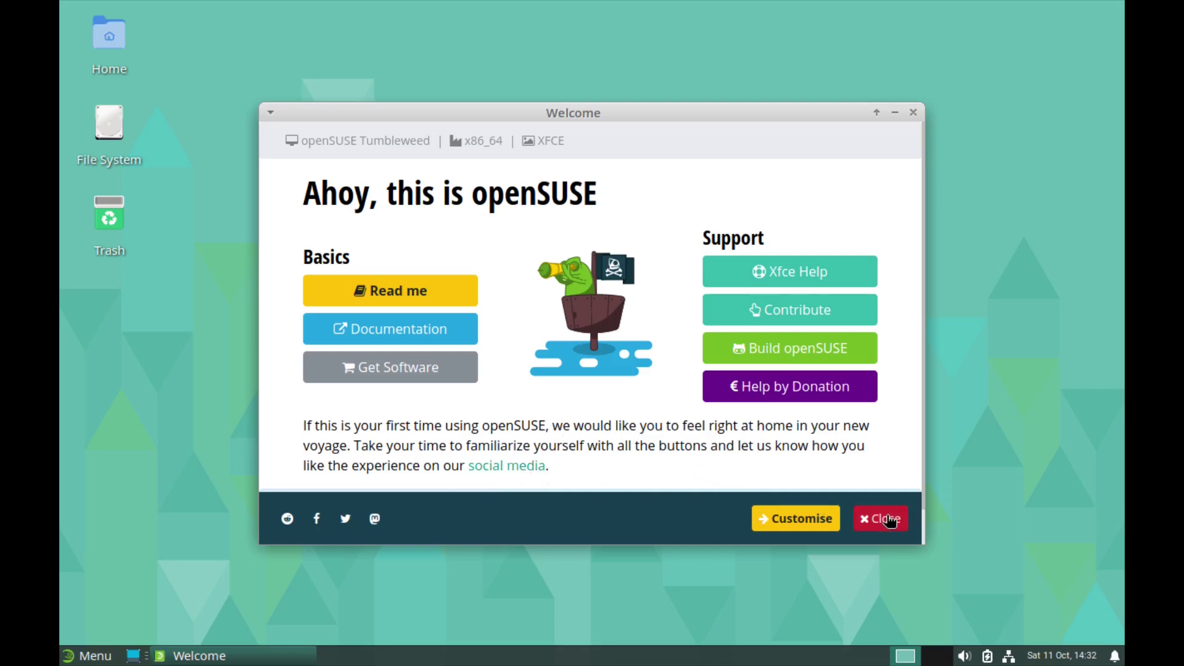
Step: Open the Customise page and scroll to the Greybird Geeko and Adwaita light/dark theme previews
{"action": "left_click", "coordinate": [785, 522]}
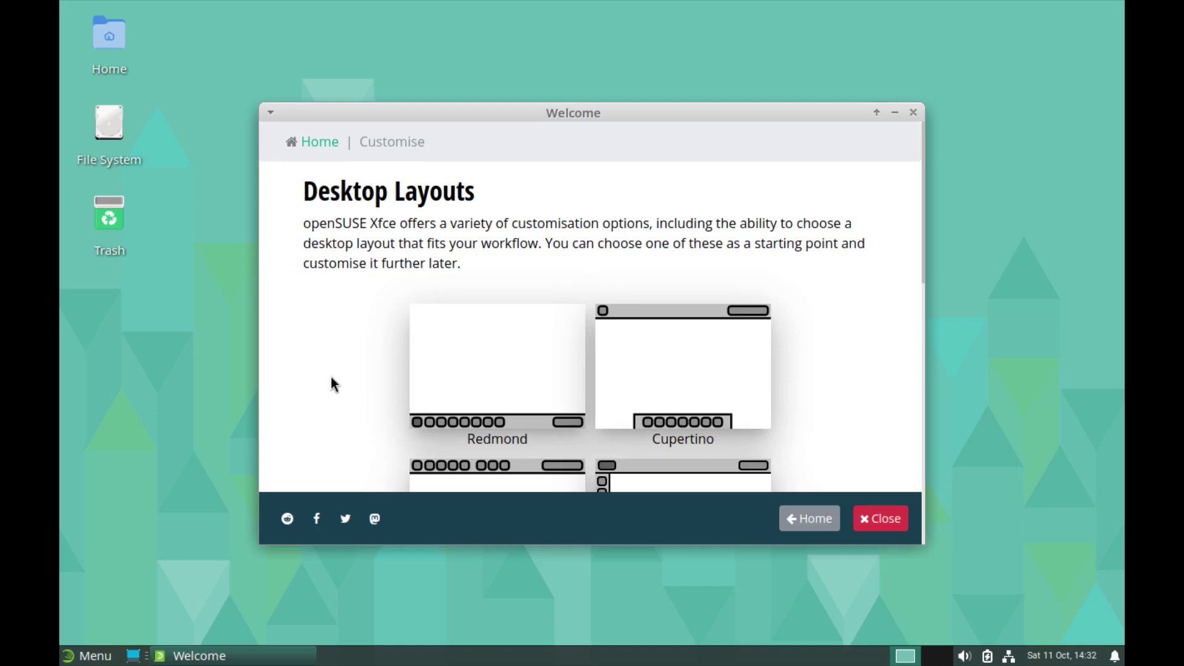
{"action": "scroll", "coordinate": [861, 312], "scroll_direction": "down", "scroll_amount": 8}
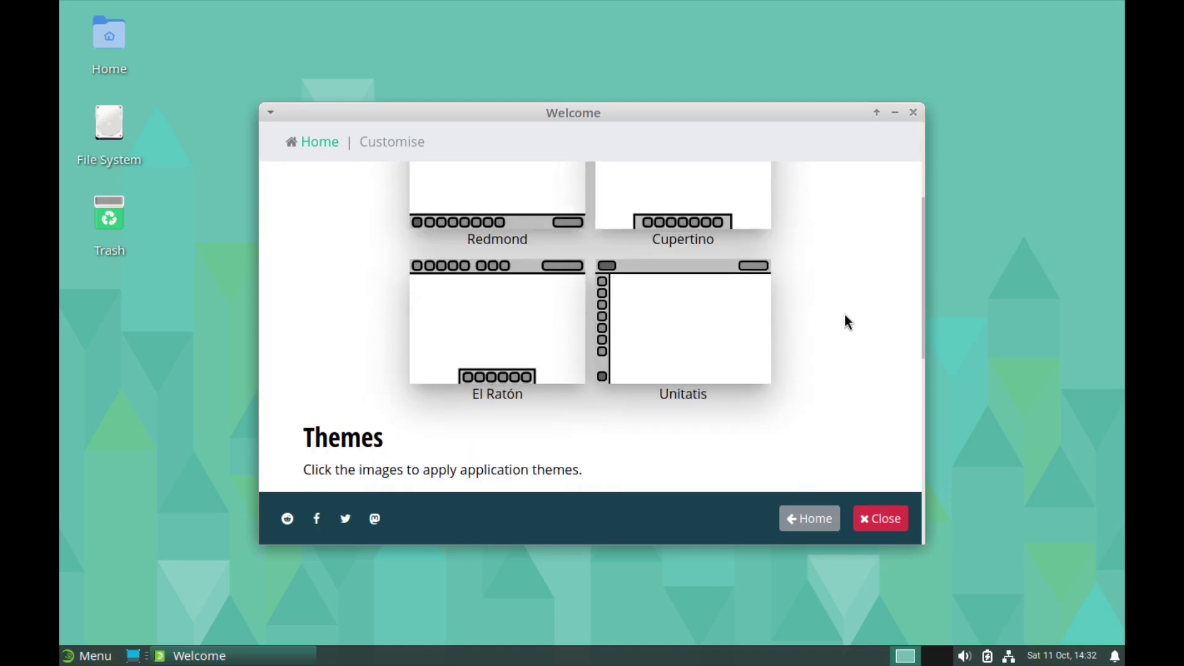
{"action": "scroll", "coordinate": [836, 312], "scroll_direction": "up", "scroll_amount": 5}
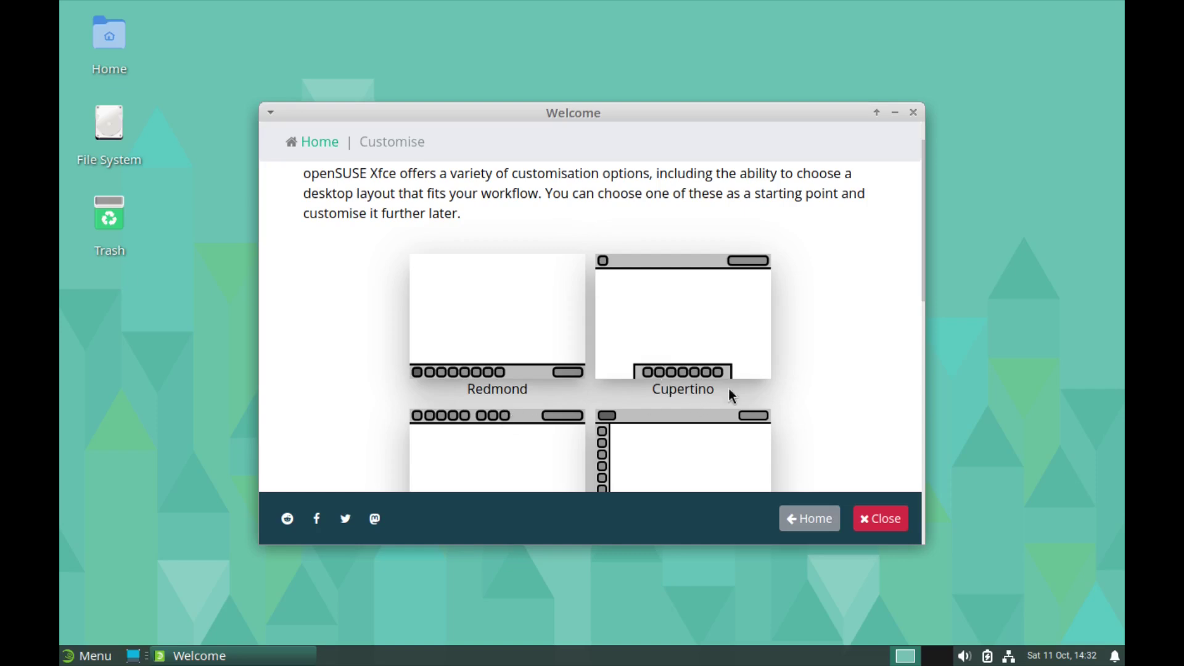
{"action": "scroll", "coordinate": [808, 378], "scroll_direction": "down", "scroll_amount": 3}
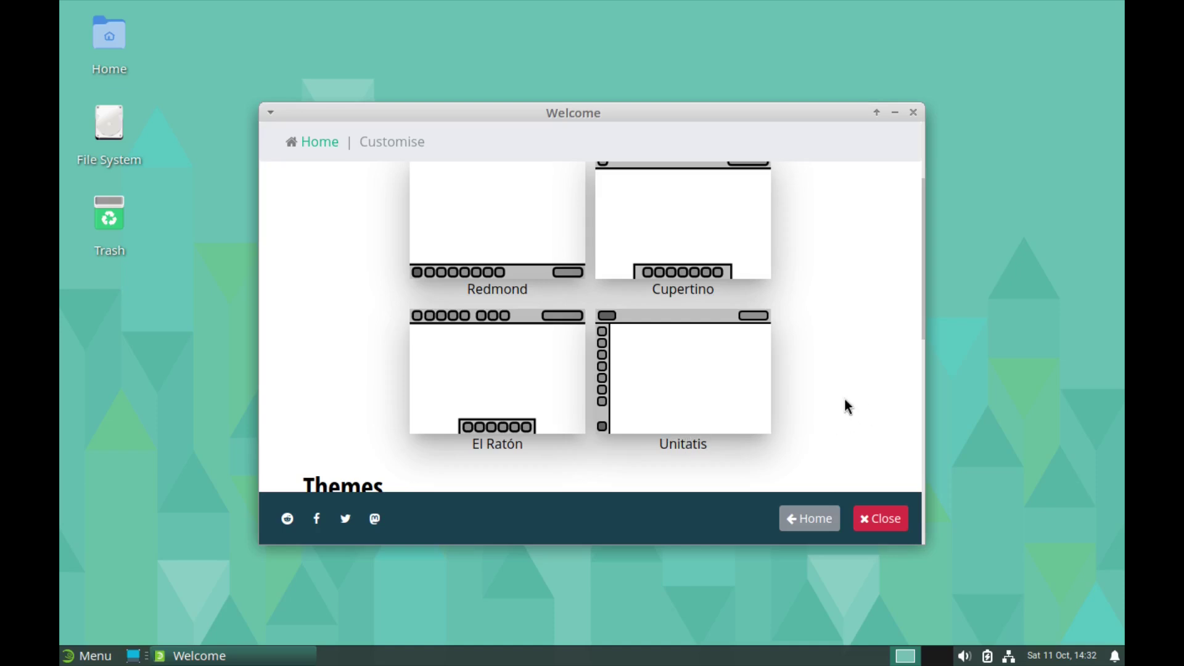
{"action": "scroll", "coordinate": [842, 394], "scroll_direction": "up", "scroll_amount": 2}
{"action": "scroll", "coordinate": [843, 394], "scroll_direction": "down", "scroll_amount": 8}
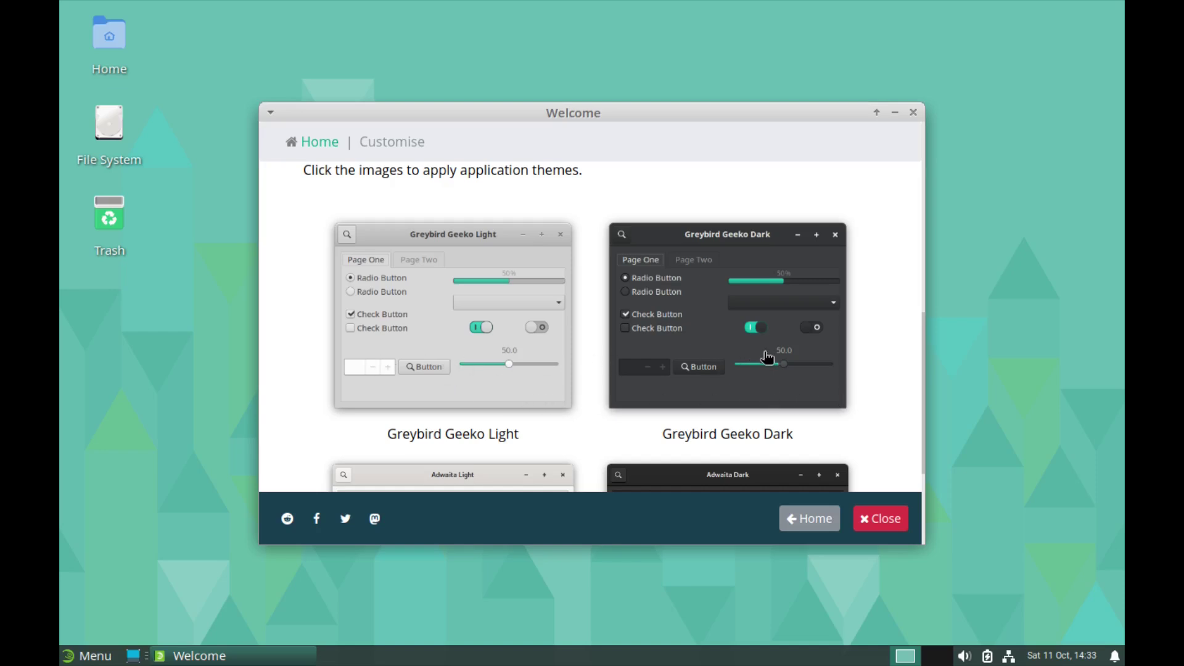
{"action": "scroll", "coordinate": [802, 356], "scroll_direction": "down", "scroll_amount": 3}
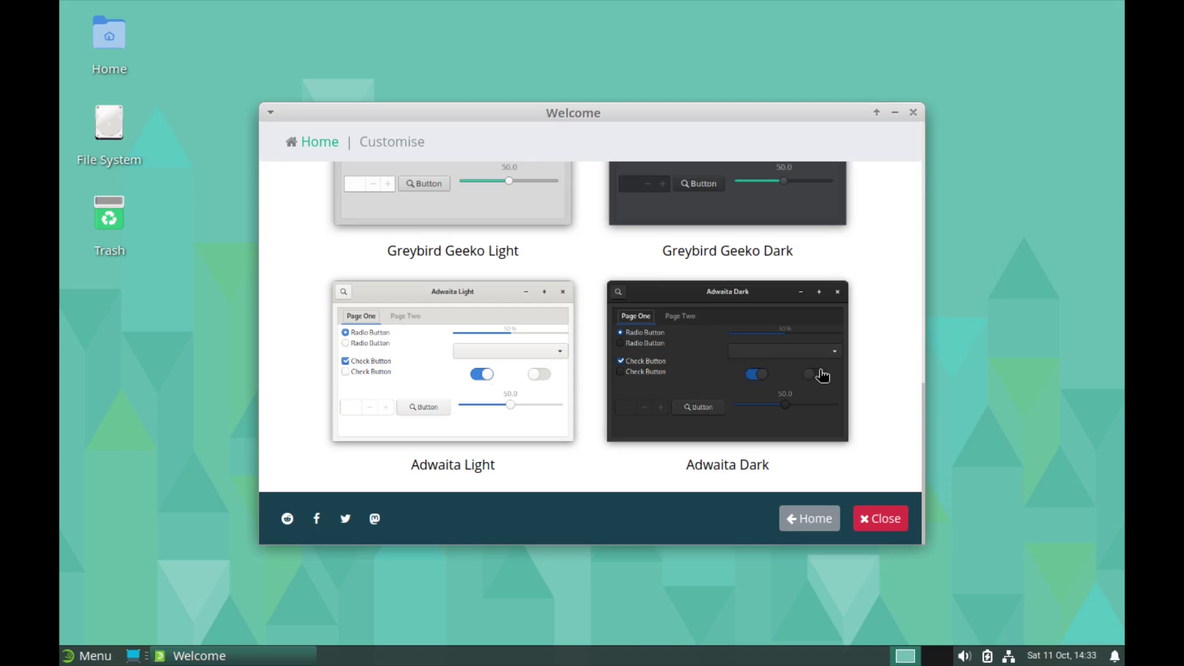
{"action": "scroll", "coordinate": [759, 379], "scroll_direction": "up", "scroll_amount": 5}
{"action": "scroll", "coordinate": [753, 383], "scroll_direction": "down", "scroll_amount": 4}
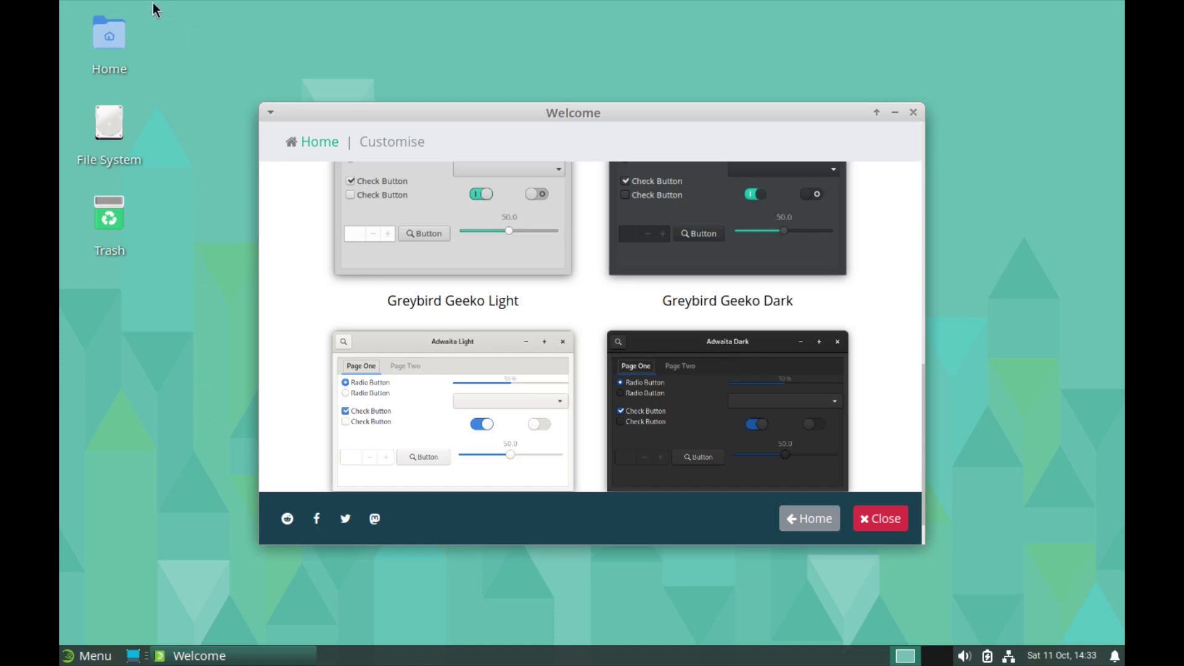
Step: Open the Home folder in Thunar to see its current look, then close it
{"action": "double_click", "coordinate": [111, 35]}
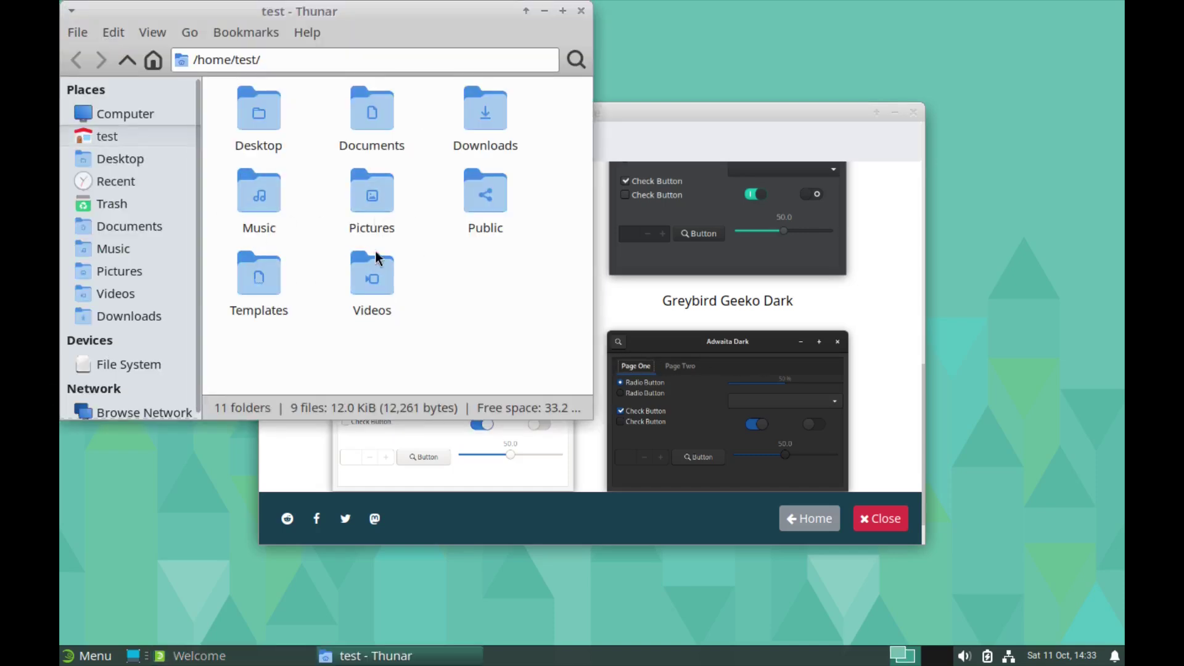
{"action": "left_click", "coordinate": [735, 205]}
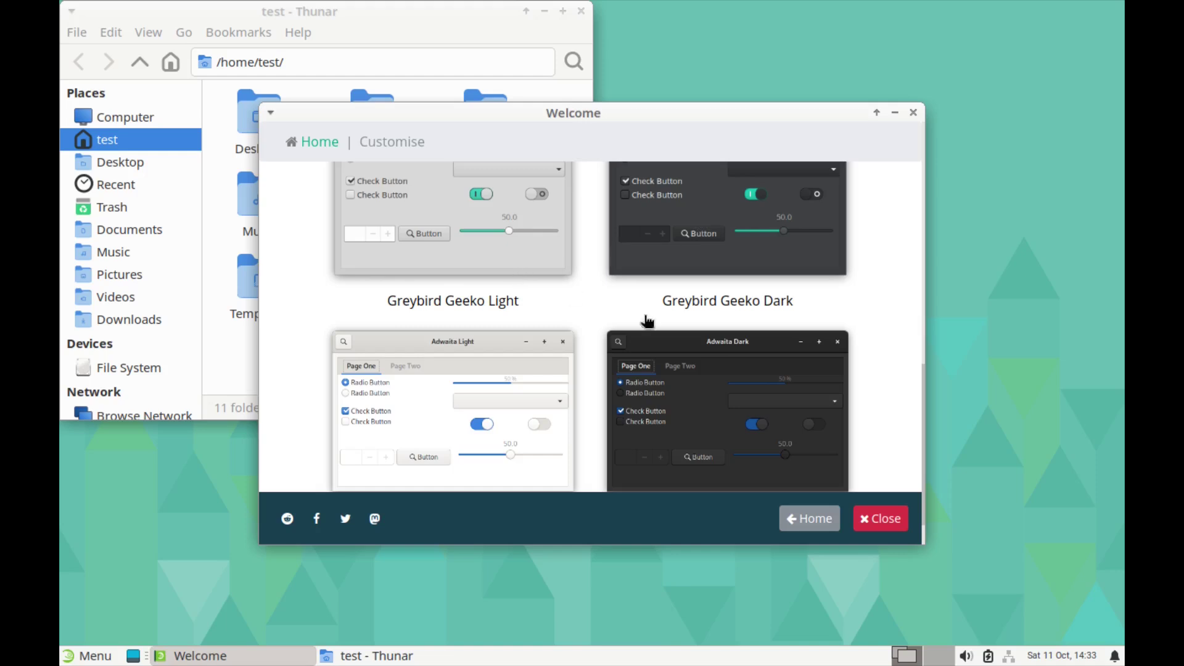
{"action": "scroll", "coordinate": [742, 379], "scroll_direction": "up", "scroll_amount": 3}
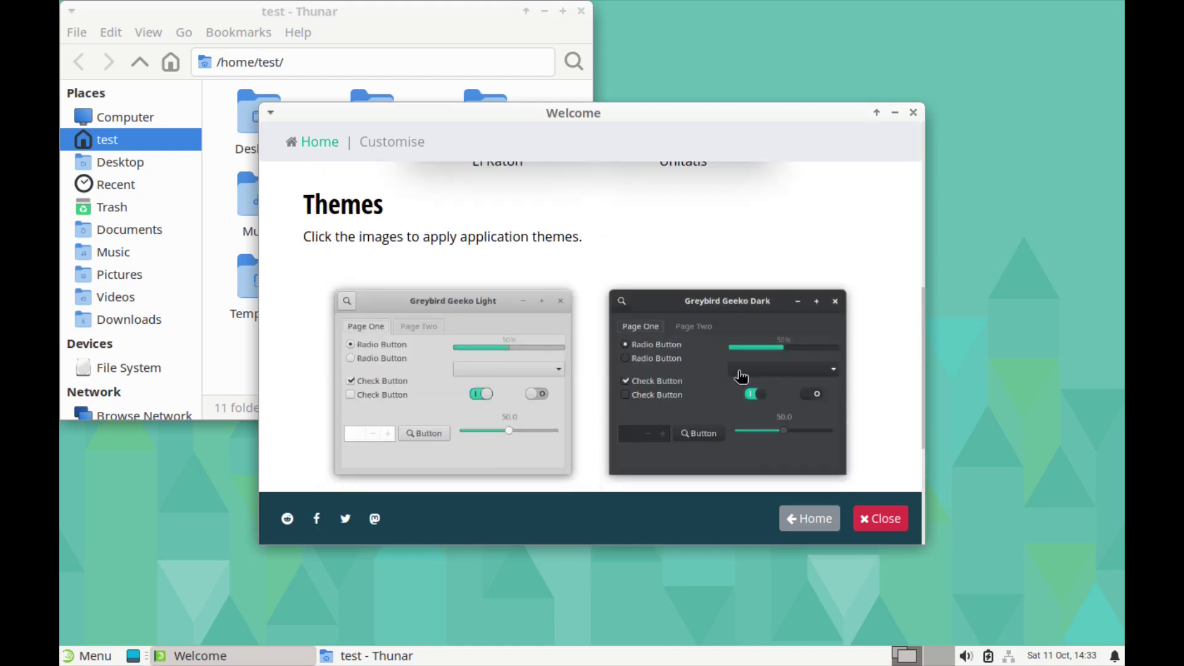
{"action": "left_click", "coordinate": [581, 14]}
{"action": "double_click", "coordinate": [108, 40]}
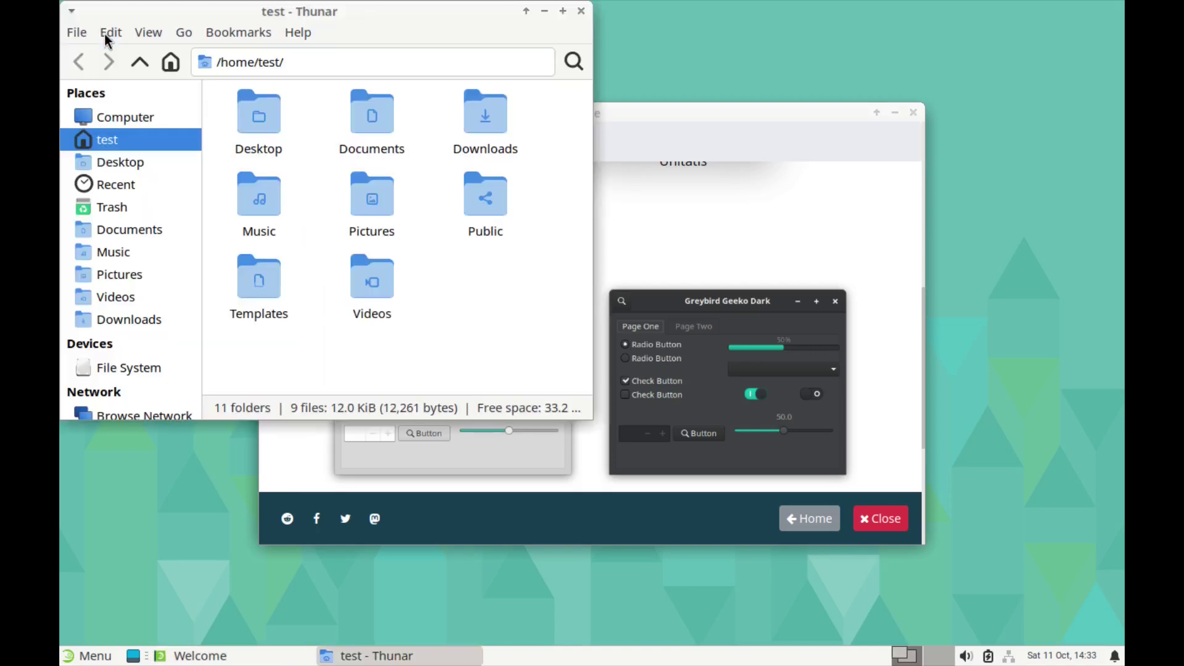
{"action": "left_click", "coordinate": [581, 11]}
Step: Apply the Adwaita Dark theme, then reopen and close Thunar to check the dark look
{"action": "scroll", "coordinate": [797, 342], "scroll_direction": "down", "scroll_amount": 4}
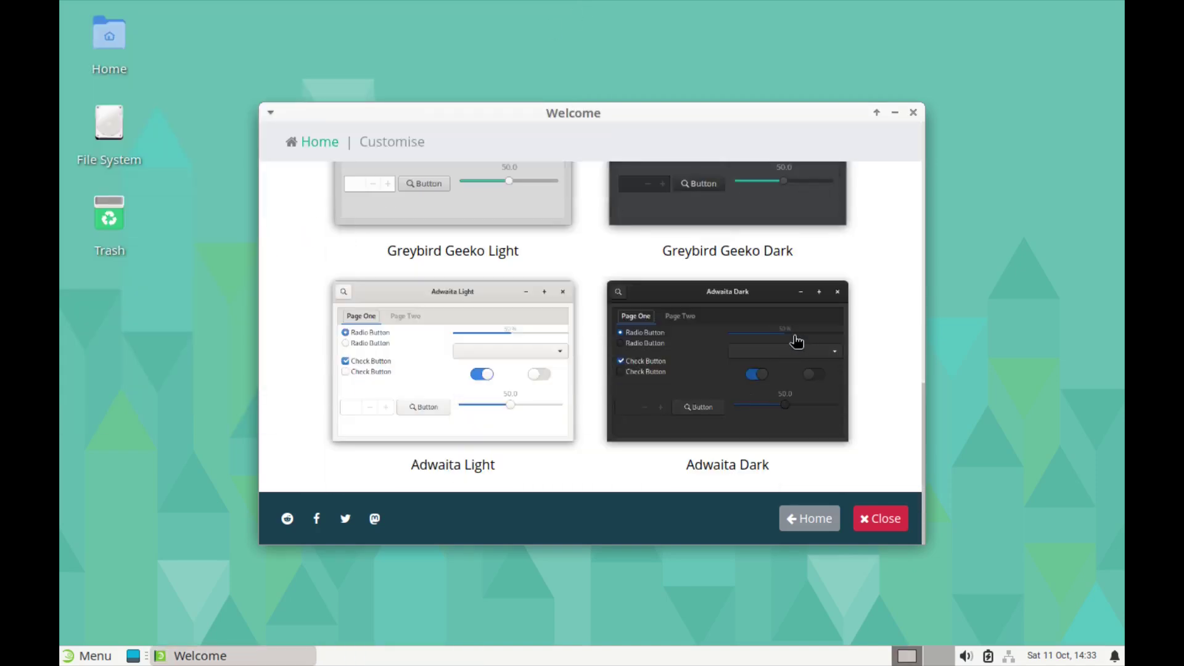
{"action": "left_click", "coordinate": [711, 374]}
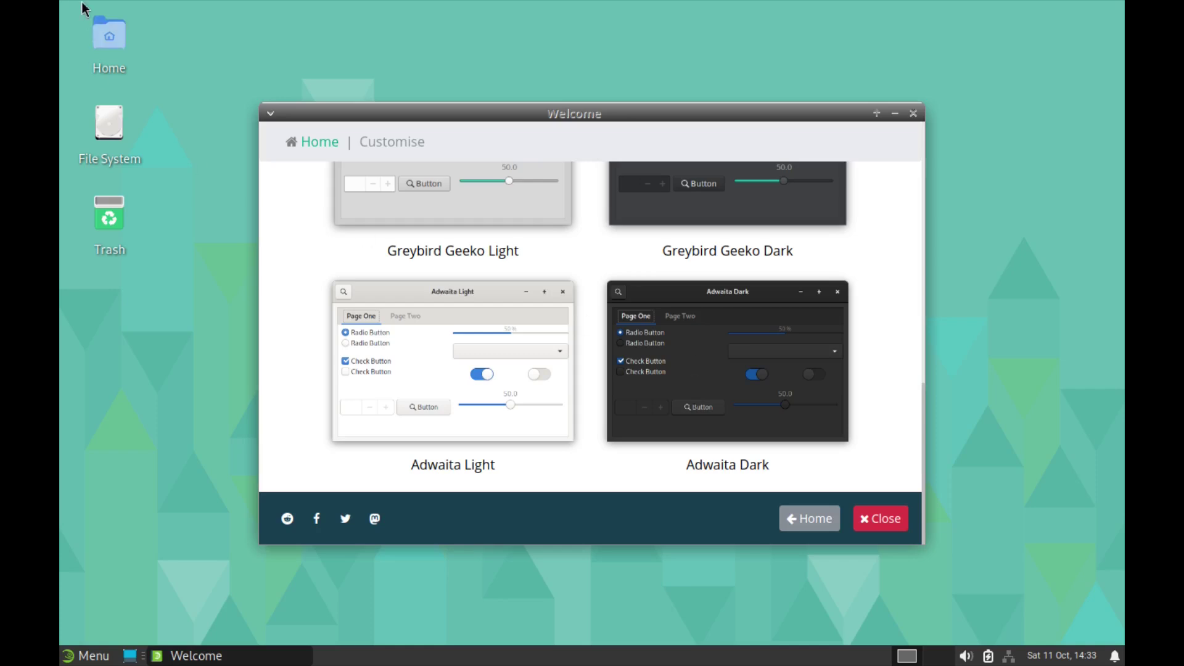
{"action": "double_click", "coordinate": [102, 33]}
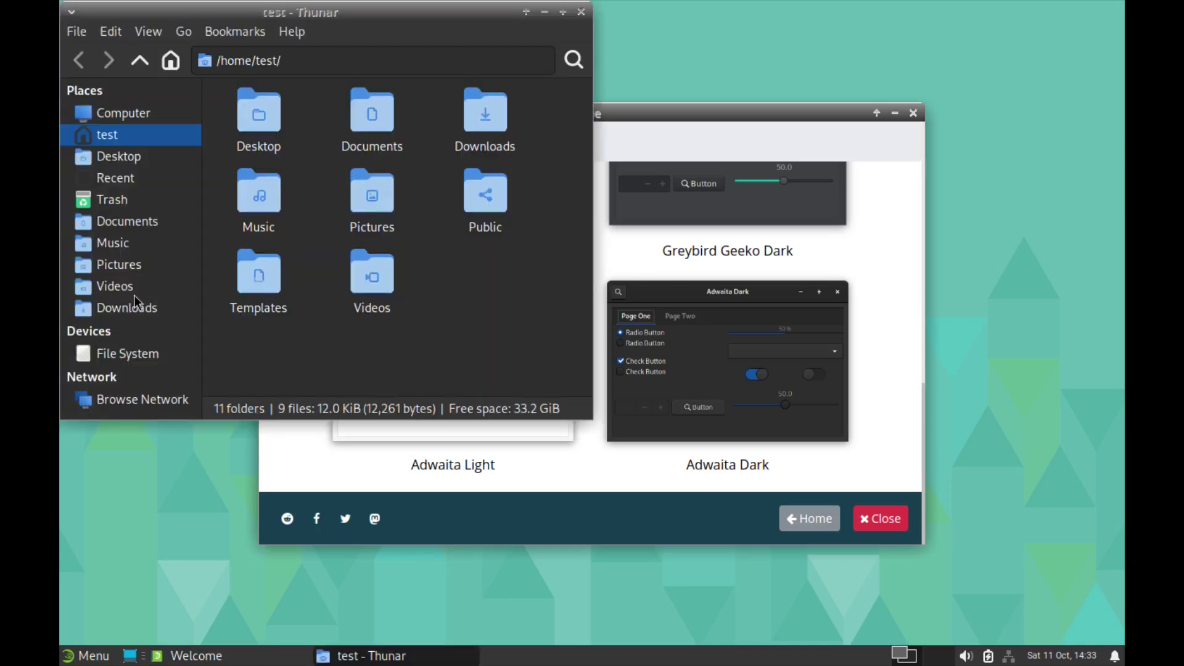
{"action": "left_click", "coordinate": [582, 12]}
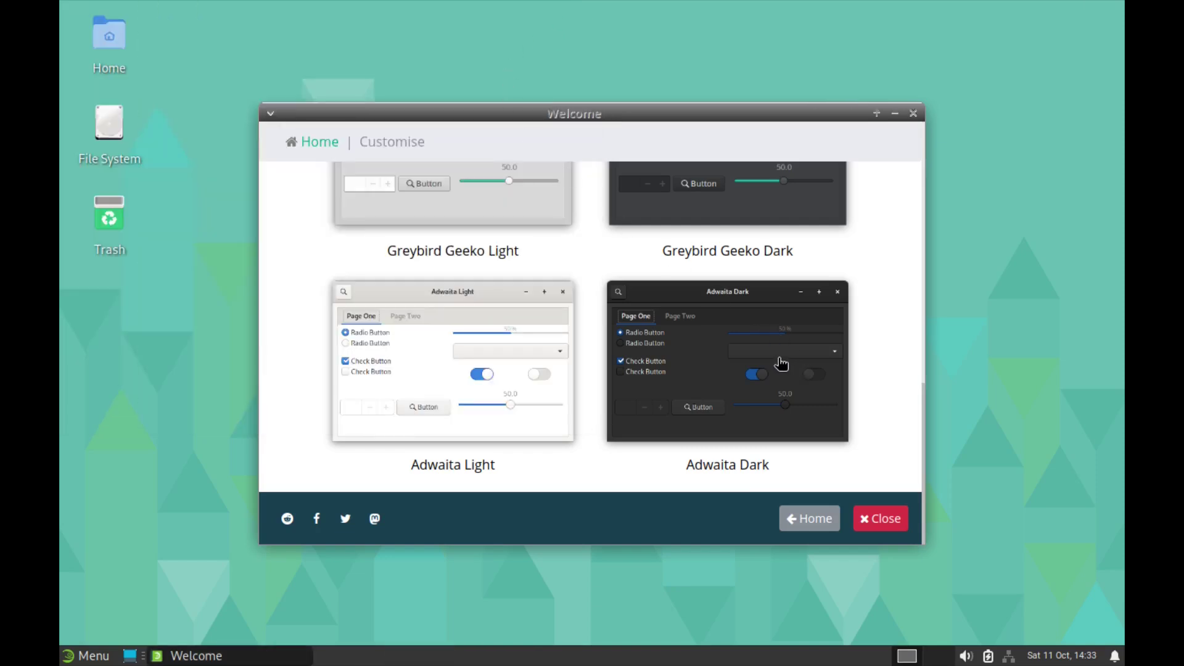
Step: Return Welcome to its 'Ahoy, this is openSUSE' start page using the Home button
{"action": "left_click", "coordinate": [812, 518]}
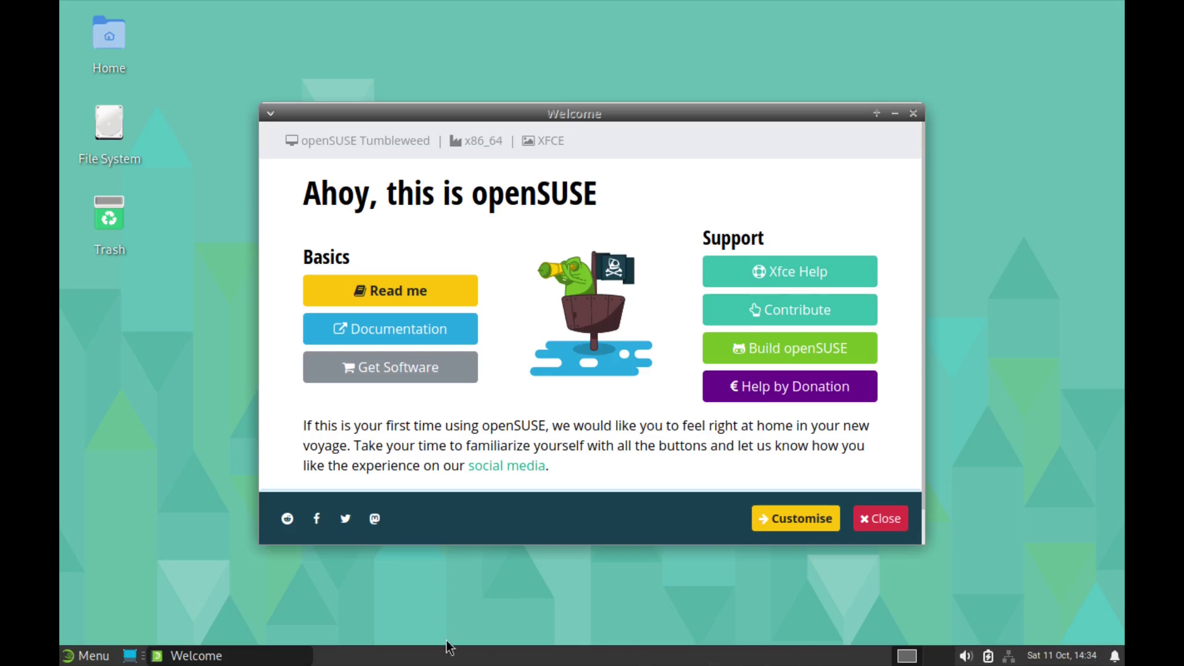
Step: Open the Whisker Menu and browse the Recently Used, All, Accessories through System categories
{"action": "left_click", "coordinate": [81, 658]}
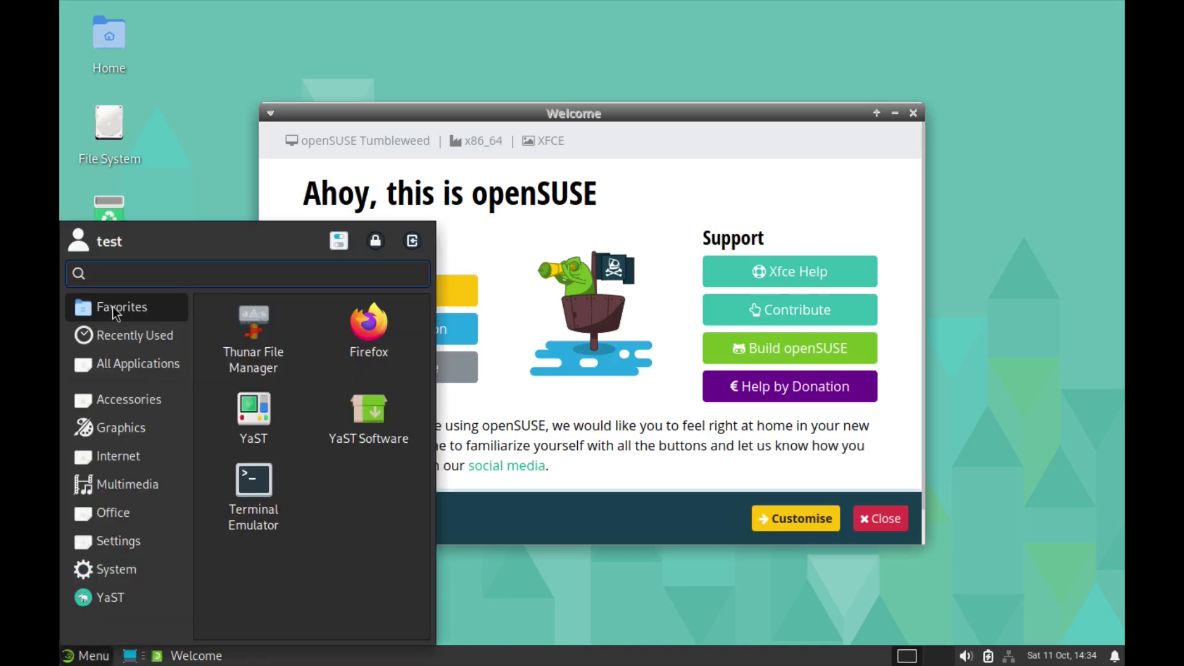
{"action": "left_click", "coordinate": [131, 336]}
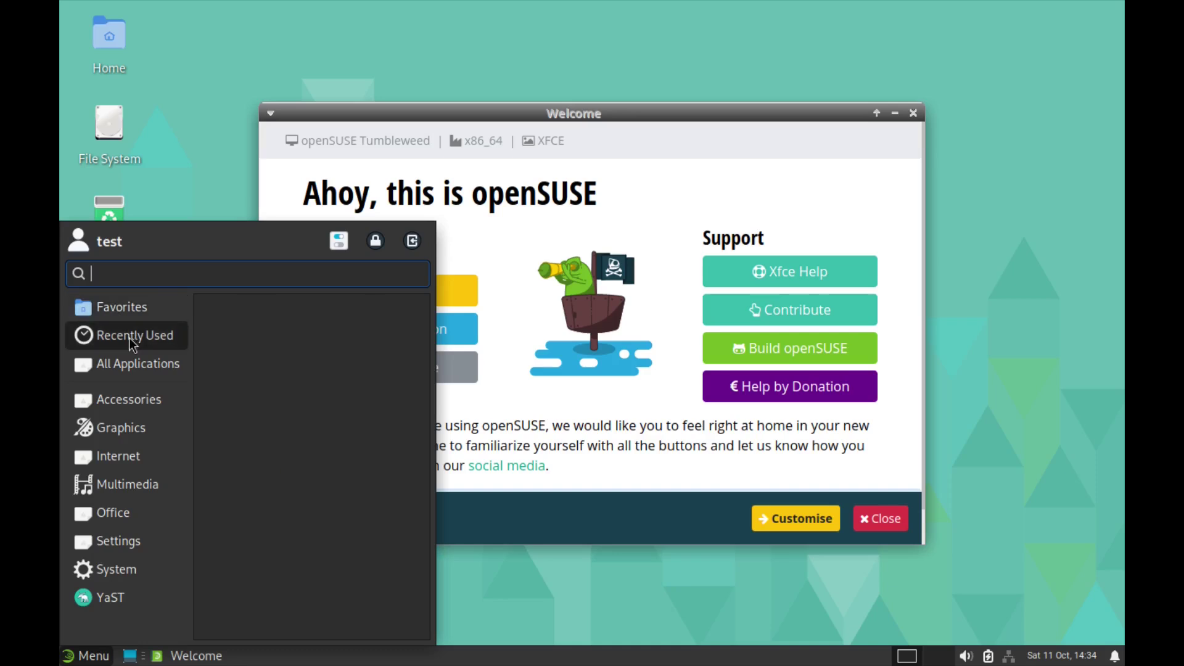
{"action": "left_click", "coordinate": [123, 368]}
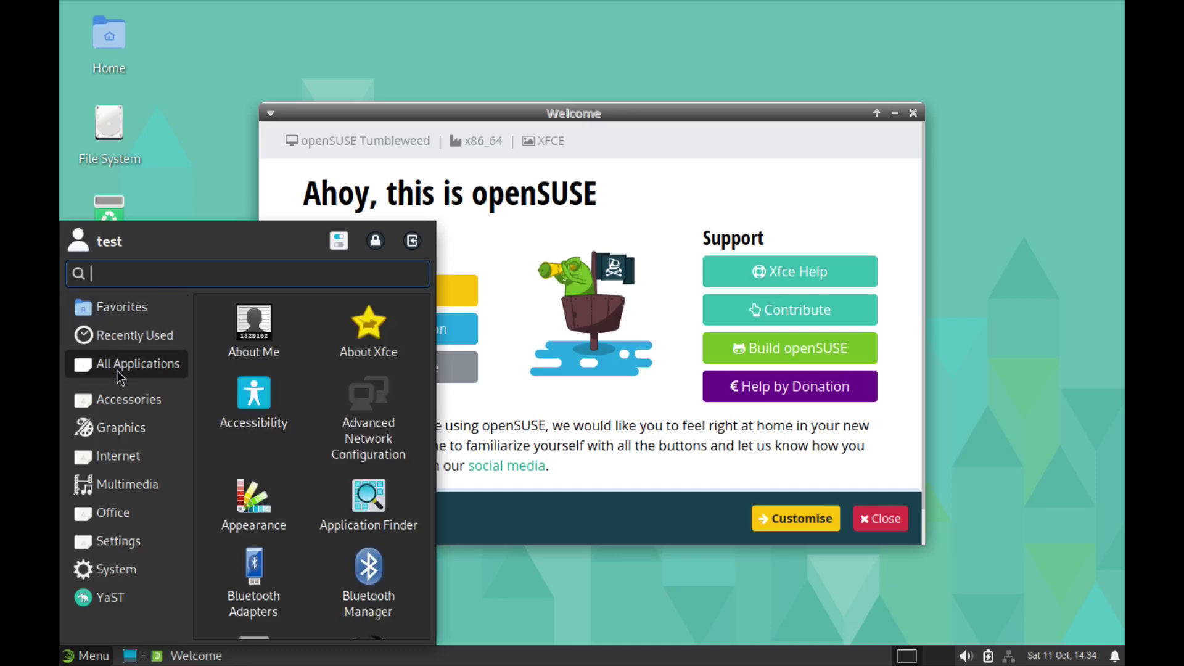
{"action": "left_click", "coordinate": [121, 402]}
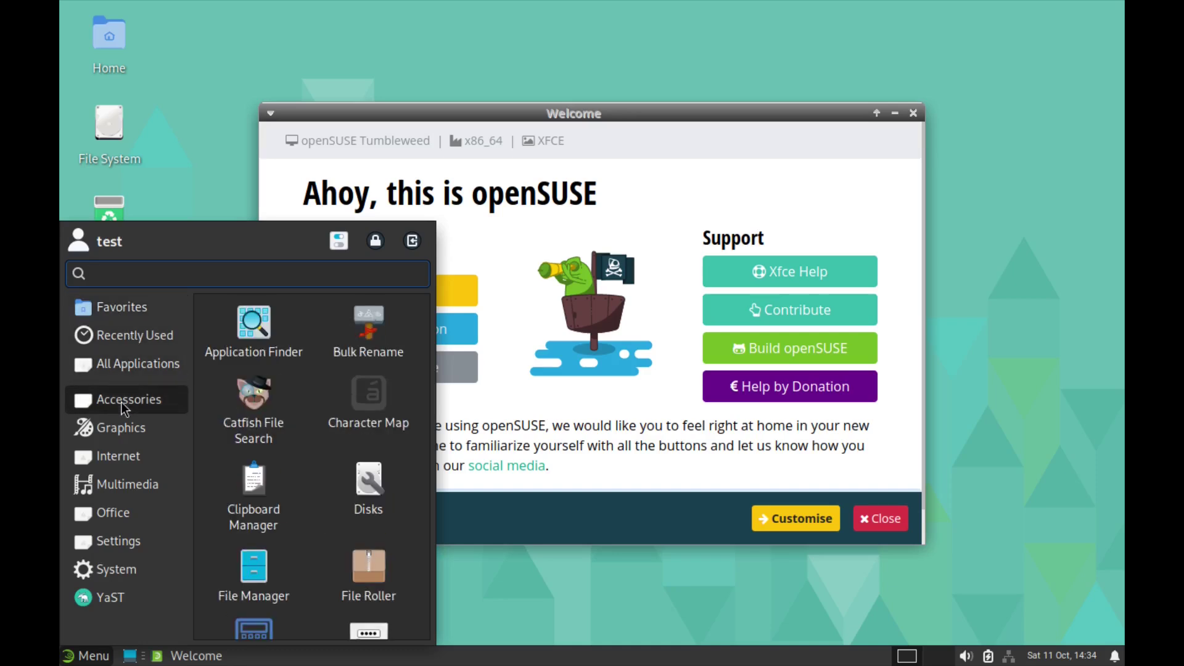
{"action": "left_click", "coordinate": [117, 430]}
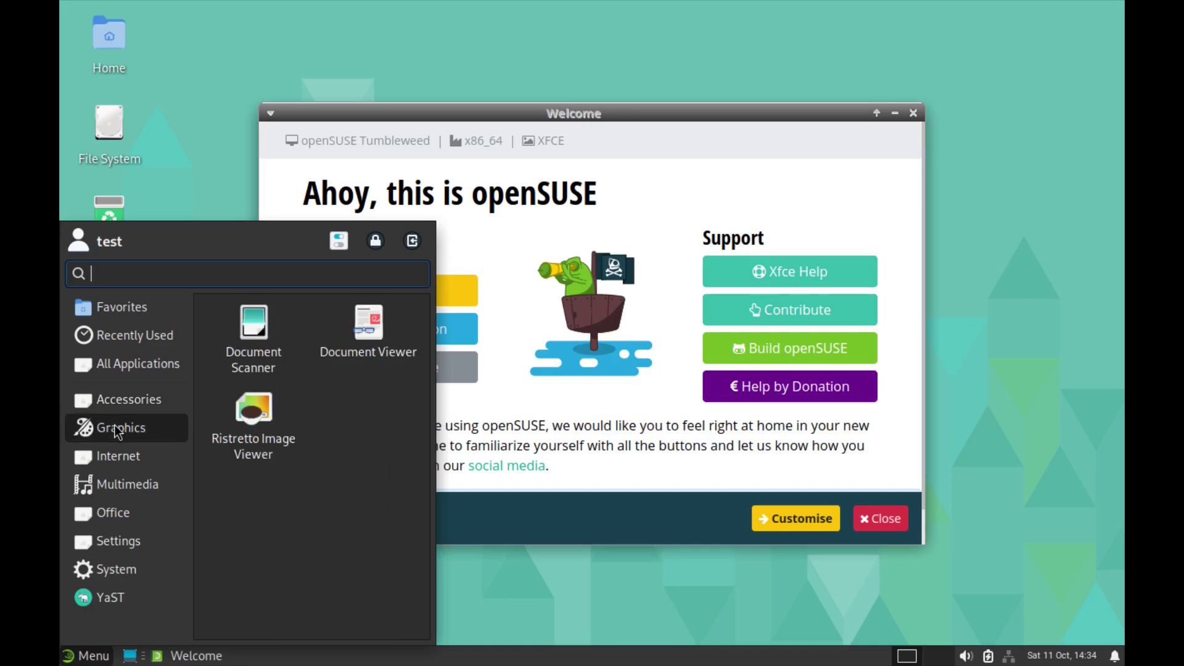
{"action": "left_click", "coordinate": [119, 460]}
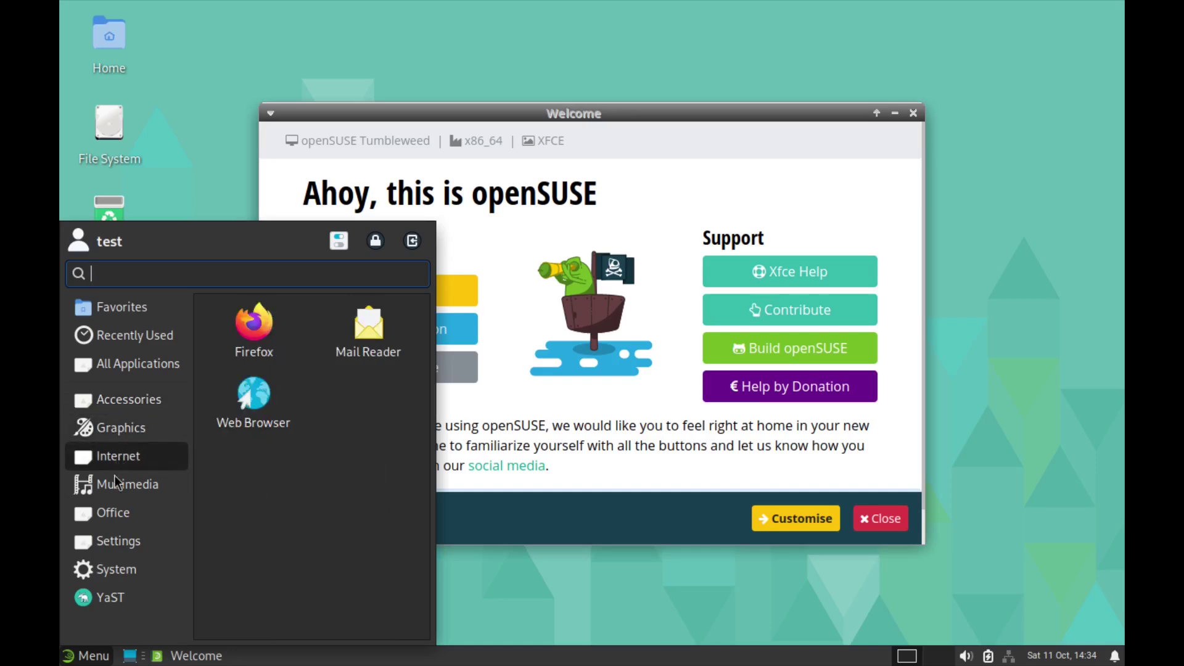
{"action": "left_click", "coordinate": [114, 487]}
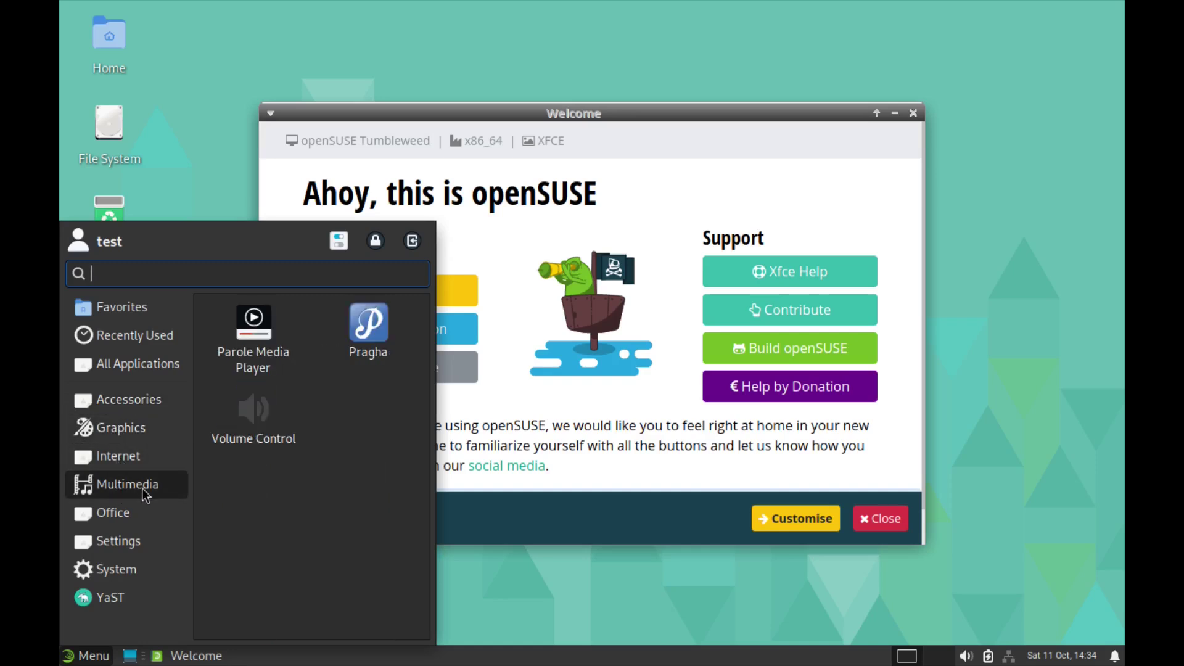
{"action": "left_click", "coordinate": [112, 511]}
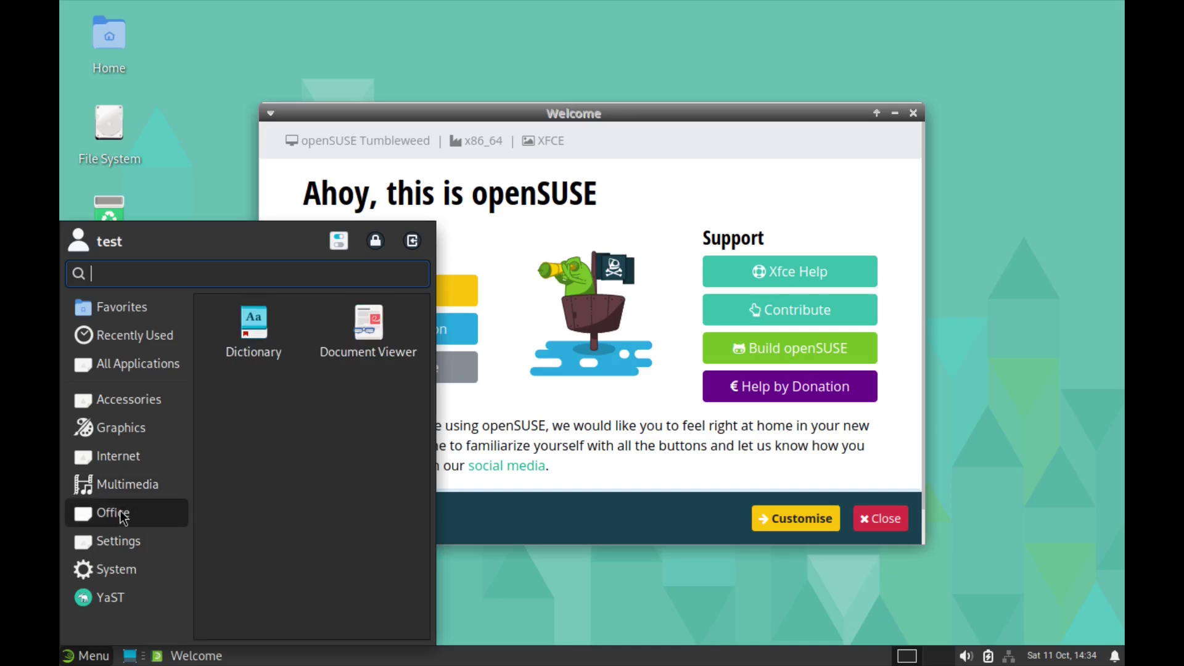
{"action": "left_click", "coordinate": [123, 542]}
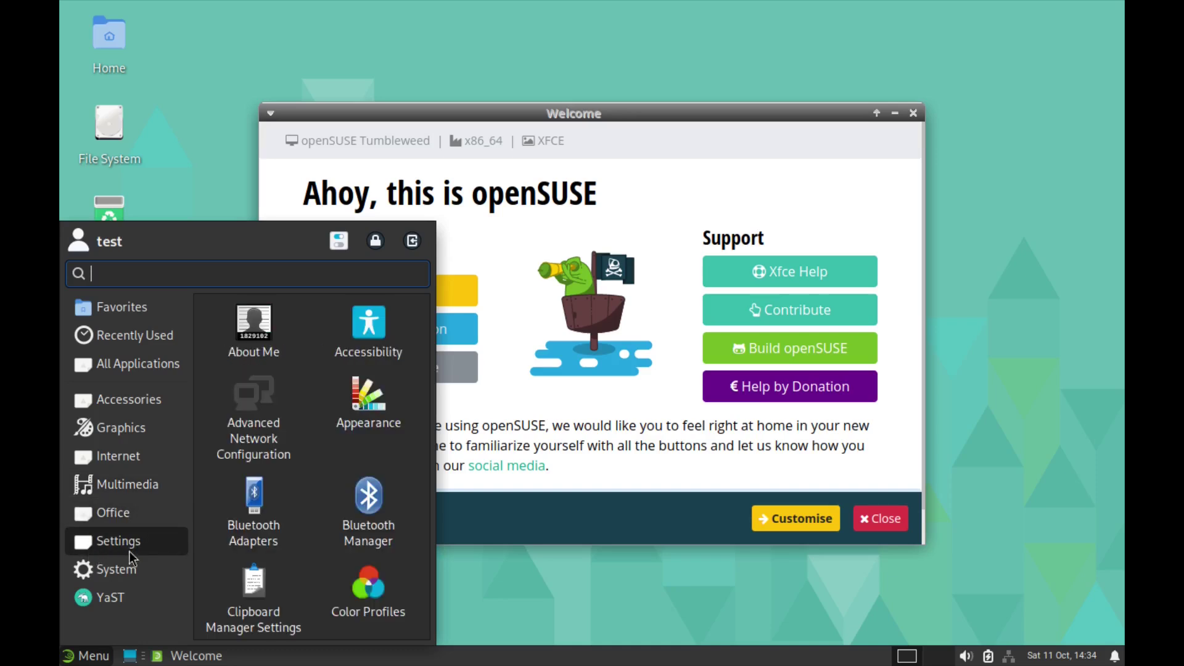
{"action": "left_click", "coordinate": [115, 572]}
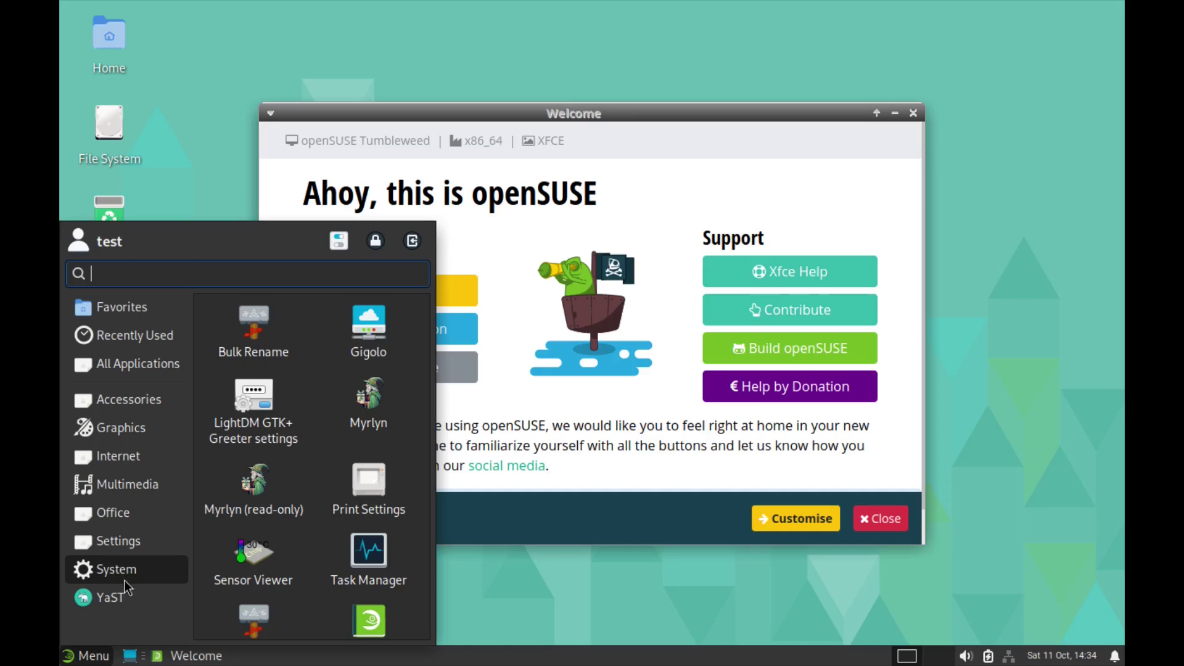
Step: Show the YaST category's tools and scroll the list back to the top
{"action": "left_click", "coordinate": [110, 598]}
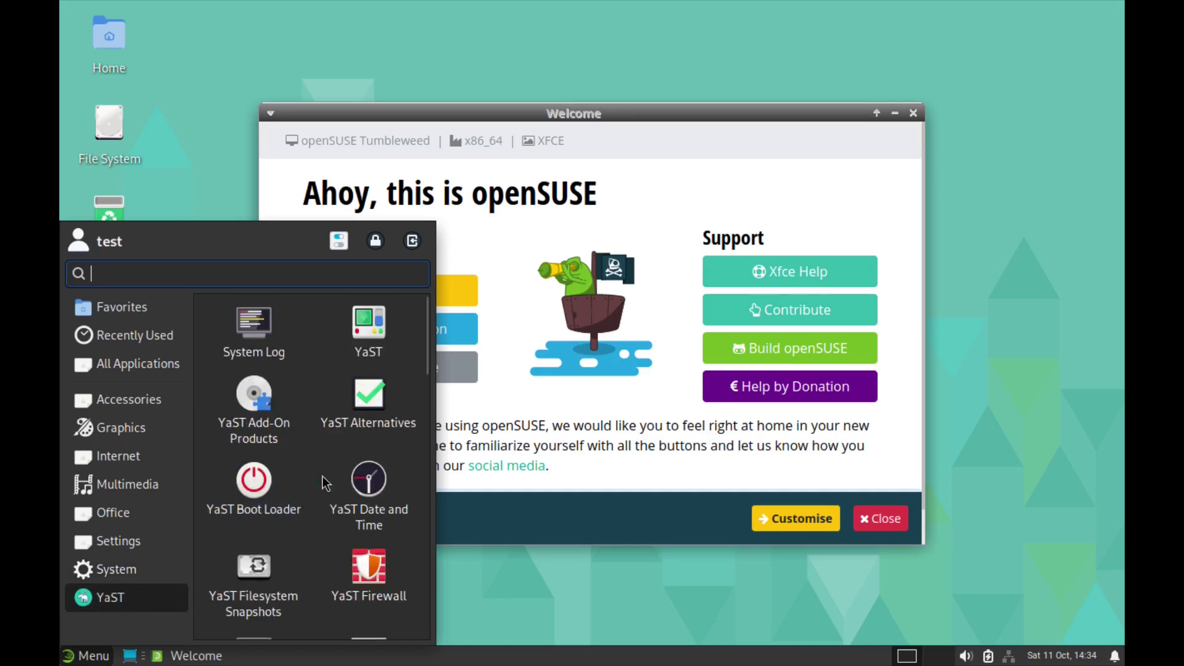
{"action": "scroll", "coordinate": [325, 459], "scroll_direction": "down", "scroll_amount": 5}
{"action": "scroll", "coordinate": [320, 460], "scroll_direction": "down", "scroll_amount": 5}
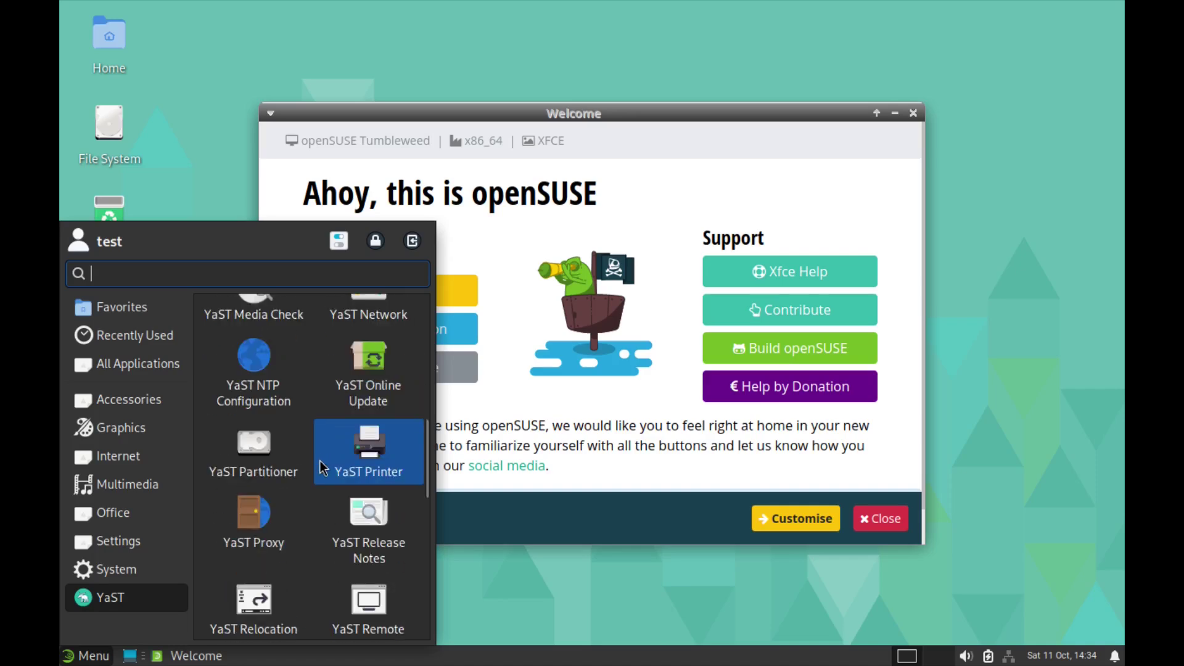
{"action": "scroll", "coordinate": [319, 460], "scroll_direction": "up", "scroll_amount": 1}
{"action": "scroll", "coordinate": [315, 465], "scroll_direction": "down", "scroll_amount": 5}
{"action": "scroll", "coordinate": [316, 464], "scroll_direction": "down", "scroll_amount": 3}
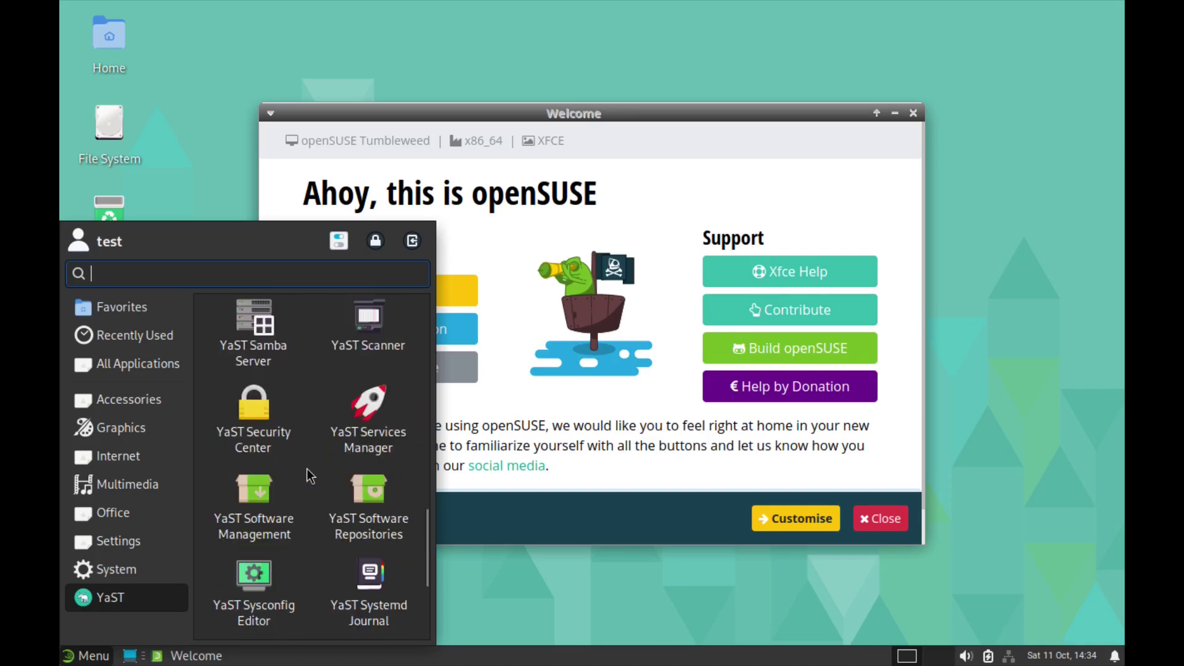
{"action": "scroll", "coordinate": [305, 469], "scroll_direction": "down", "scroll_amount": 3}
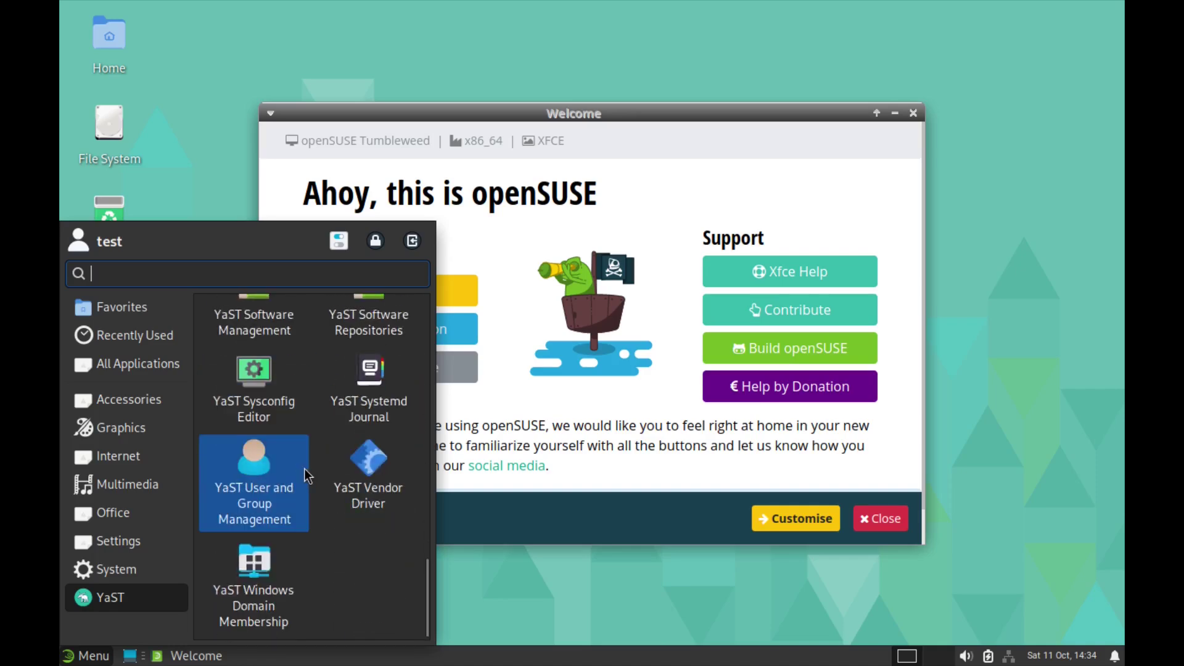
{"action": "scroll", "coordinate": [305, 469], "scroll_direction": "up", "scroll_amount": 6}
{"action": "scroll", "coordinate": [305, 457], "scroll_direction": "up", "scroll_amount": 9}
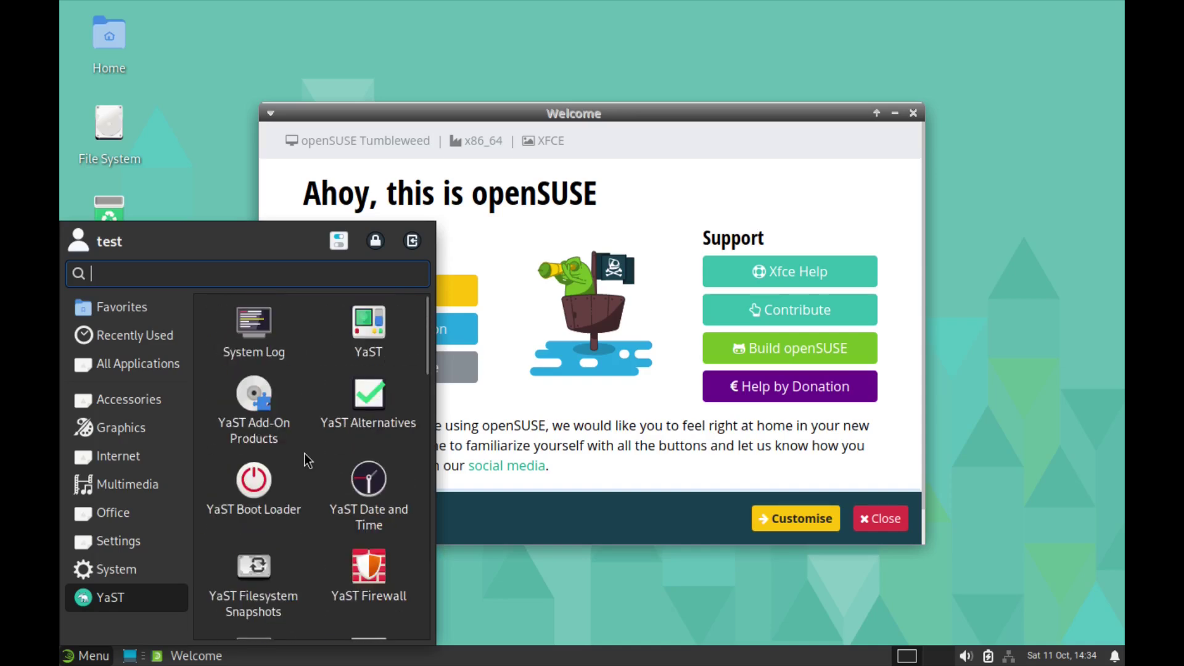
Step: Browse Graphics, Internet and Multimedia, ending on Office with Dictionary and Document Viewer
{"action": "left_click", "coordinate": [99, 428]}
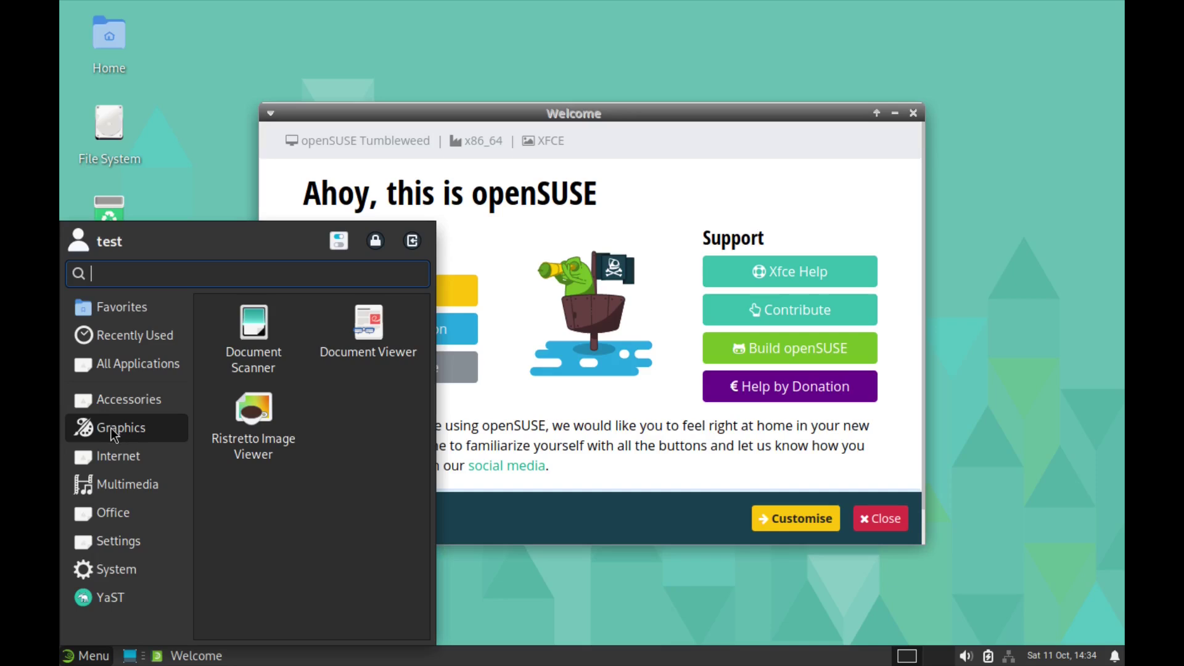
{"action": "left_click", "coordinate": [123, 459]}
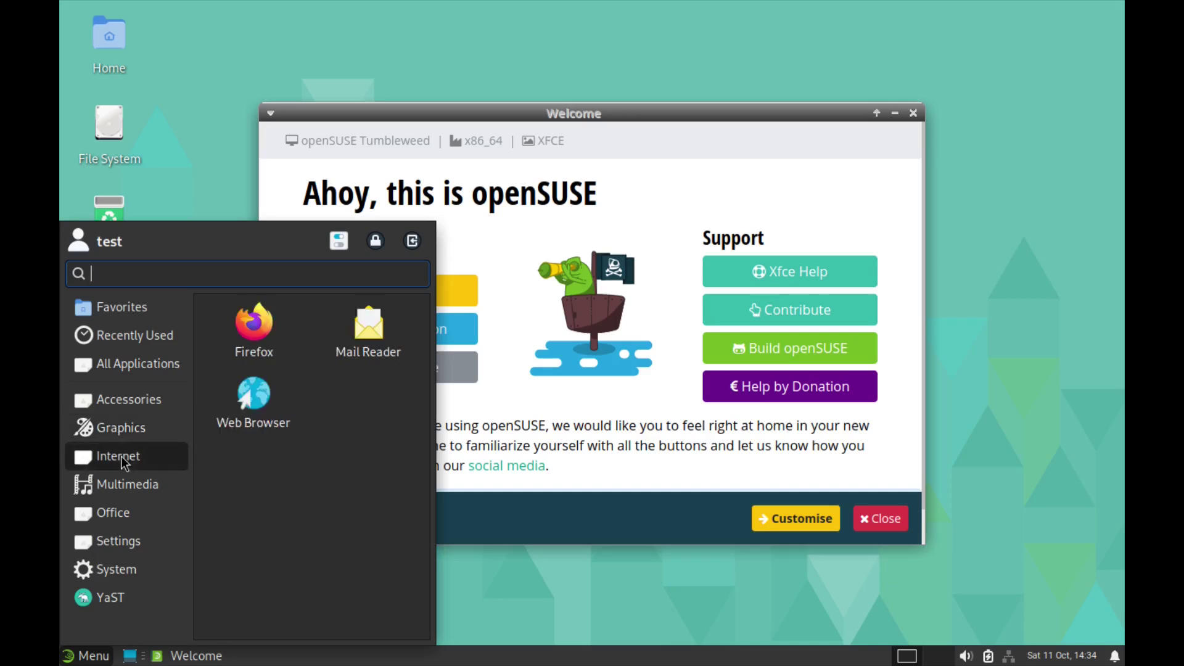
{"action": "left_click", "coordinate": [124, 485]}
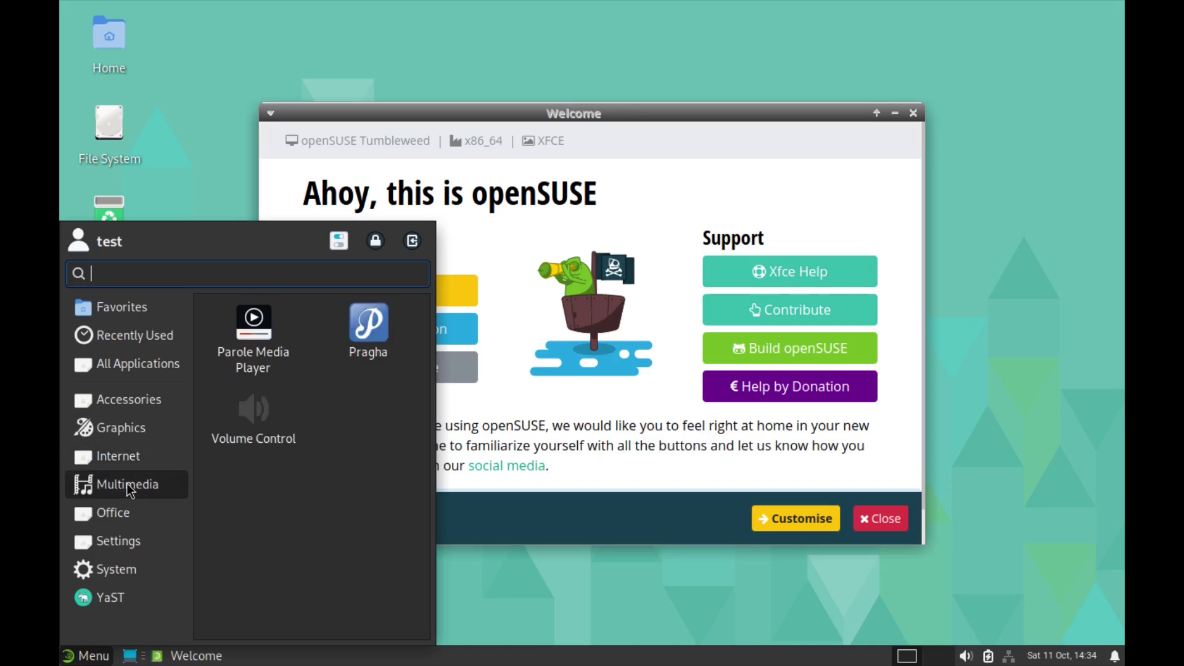
{"action": "left_click", "coordinate": [106, 516]}
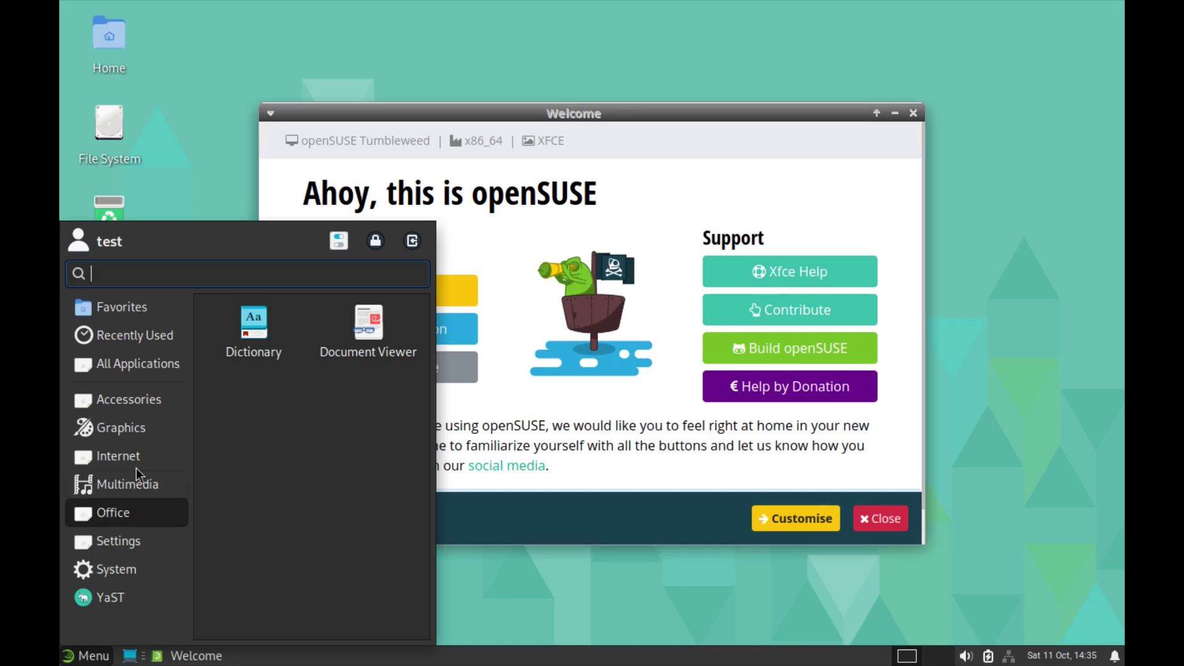
Step: Open the Settings Manager and scroll through its Personal, Hardware, System and Other sections
{"action": "left_click", "coordinate": [339, 240]}
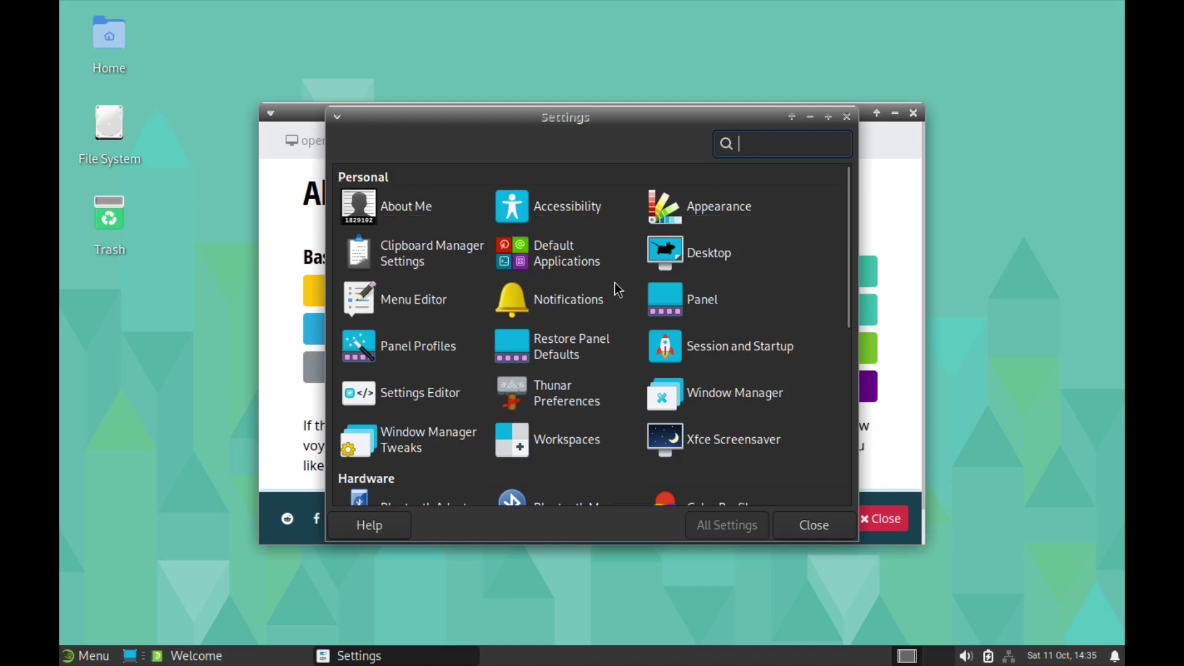
{"action": "scroll", "coordinate": [517, 367], "scroll_direction": "down", "scroll_amount": 1}
{"action": "scroll", "coordinate": [431, 429], "scroll_direction": "down", "scroll_amount": 5}
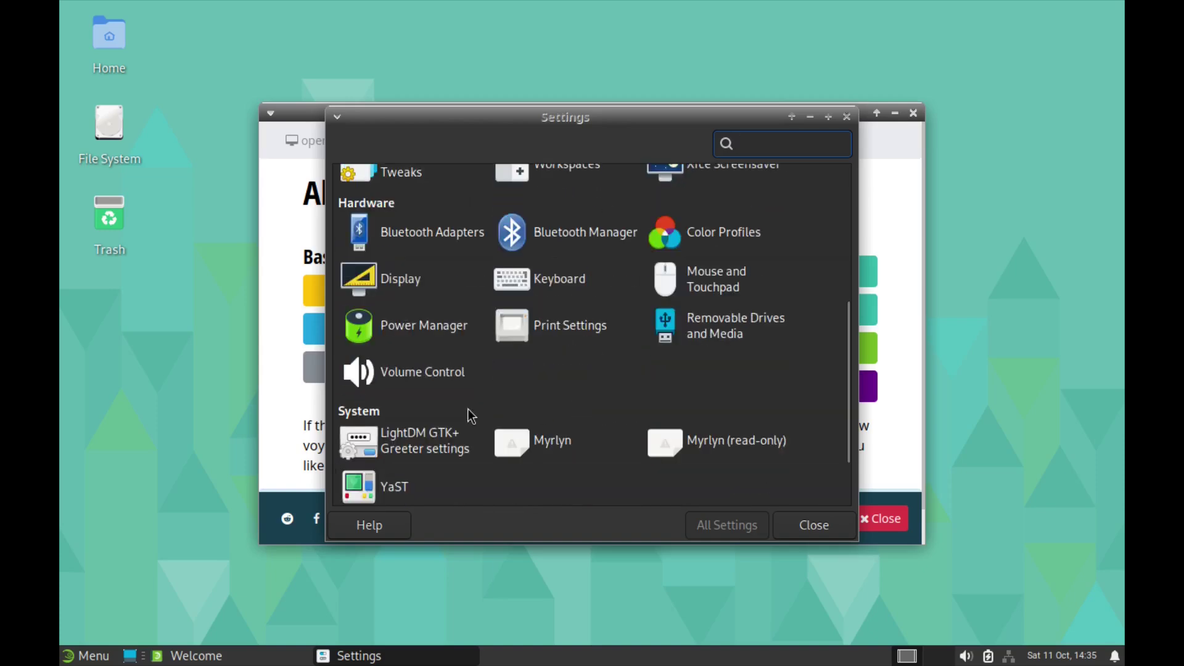
{"action": "scroll", "coordinate": [610, 426], "scroll_direction": "down", "scroll_amount": 2}
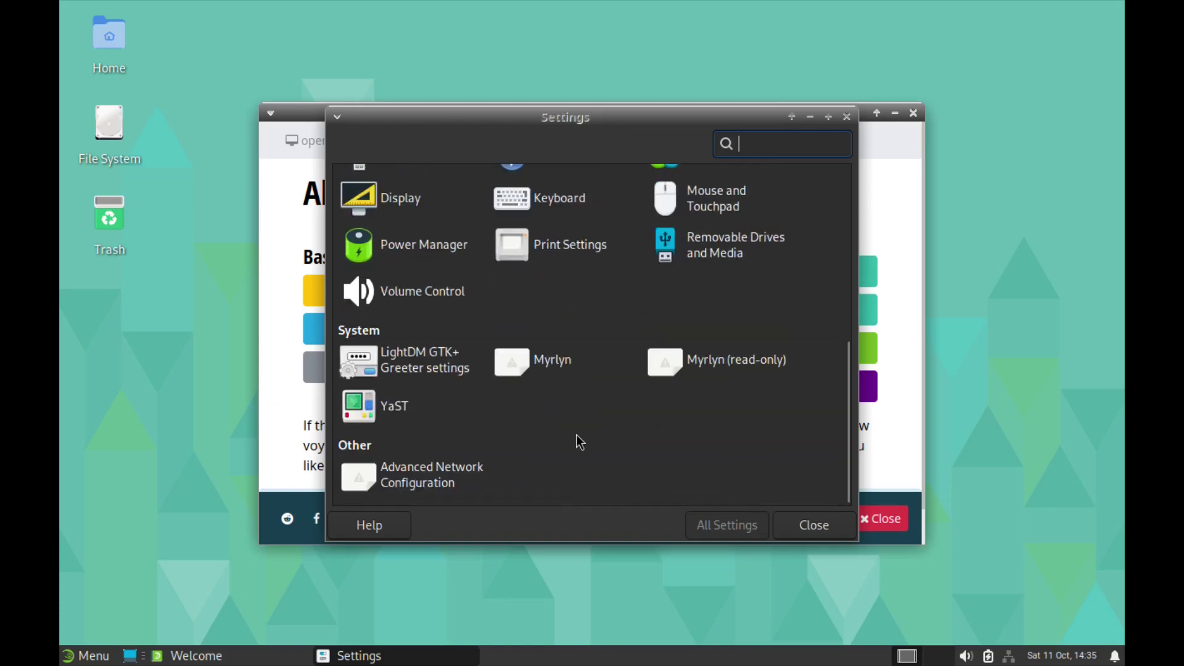
{"action": "scroll", "coordinate": [653, 444], "scroll_direction": "up", "scroll_amount": 8}
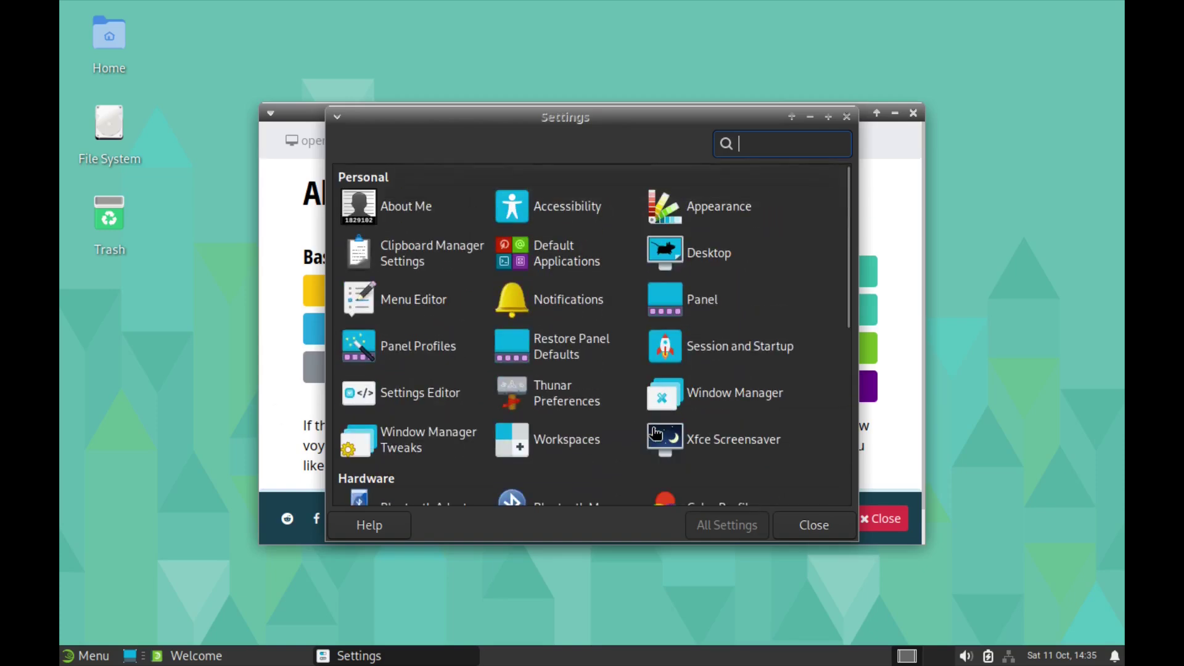
Step: Apply the Greybird-geeko-dark style, check the Adwaita-Xfce icon theme, then return to All Settings
{"action": "left_click", "coordinate": [712, 207]}
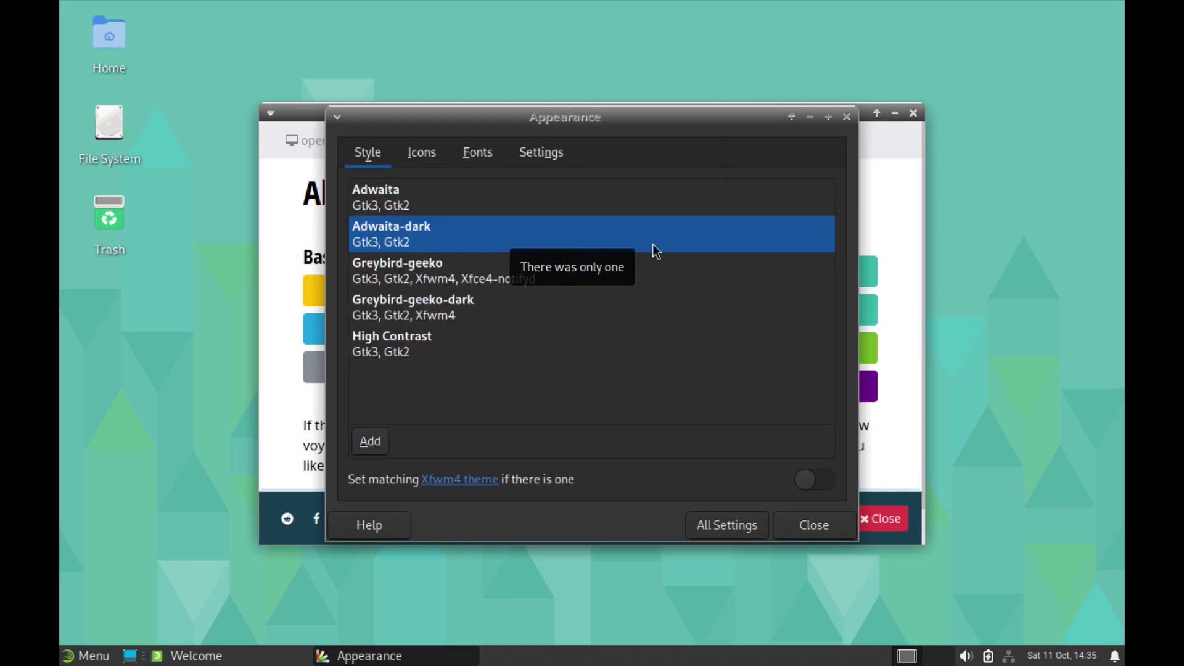
{"action": "left_click", "coordinate": [384, 301]}
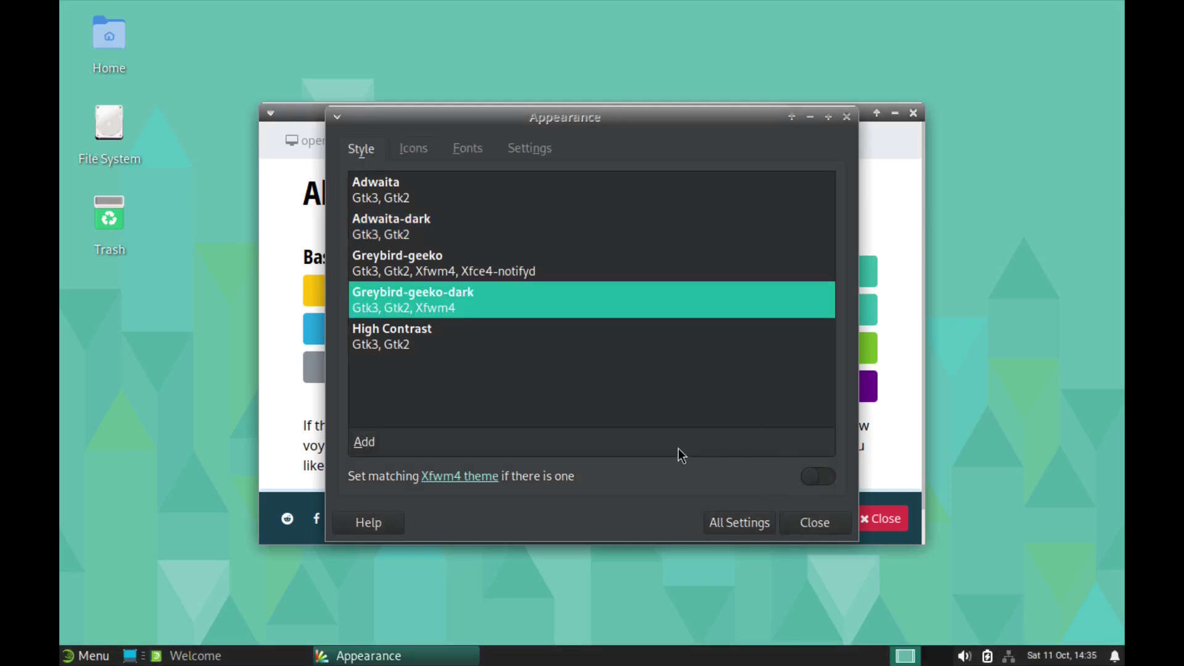
{"action": "double_click", "coordinate": [101, 39]}
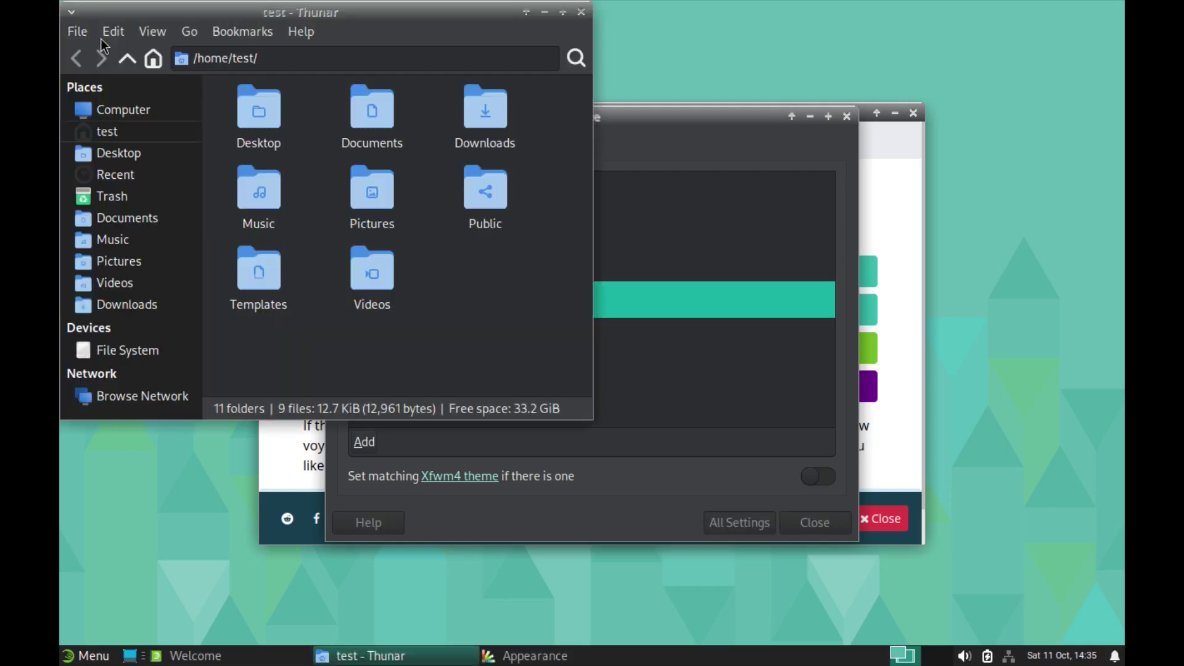
{"action": "left_click", "coordinate": [581, 11]}
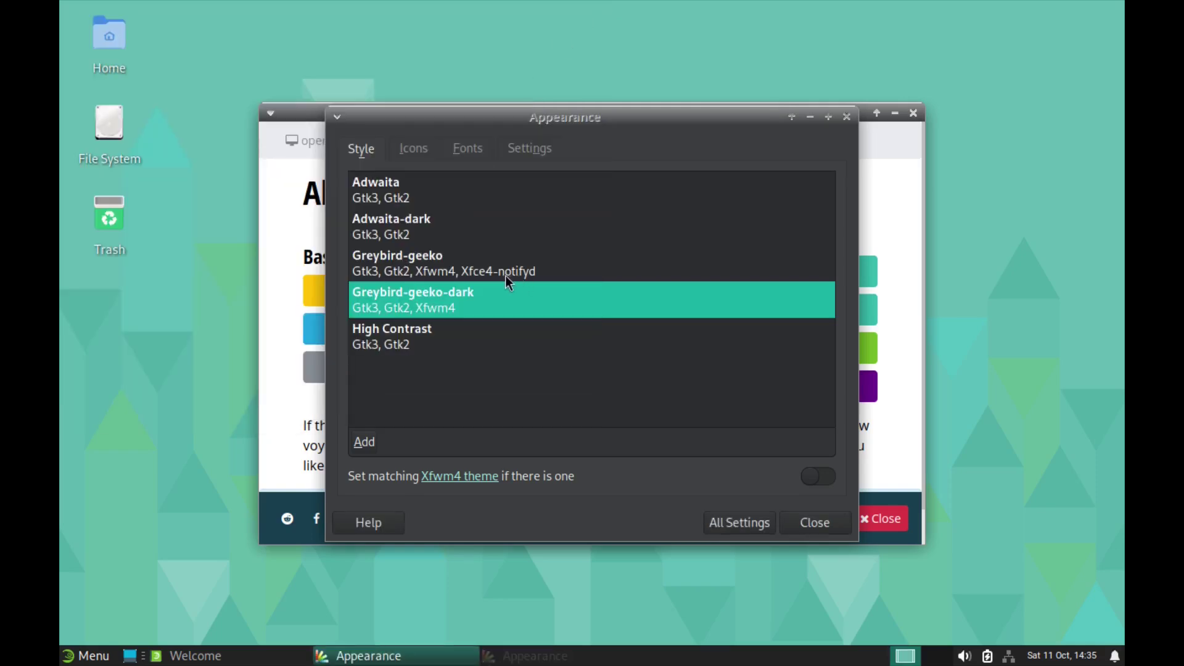
{"action": "left_click", "coordinate": [412, 149]}
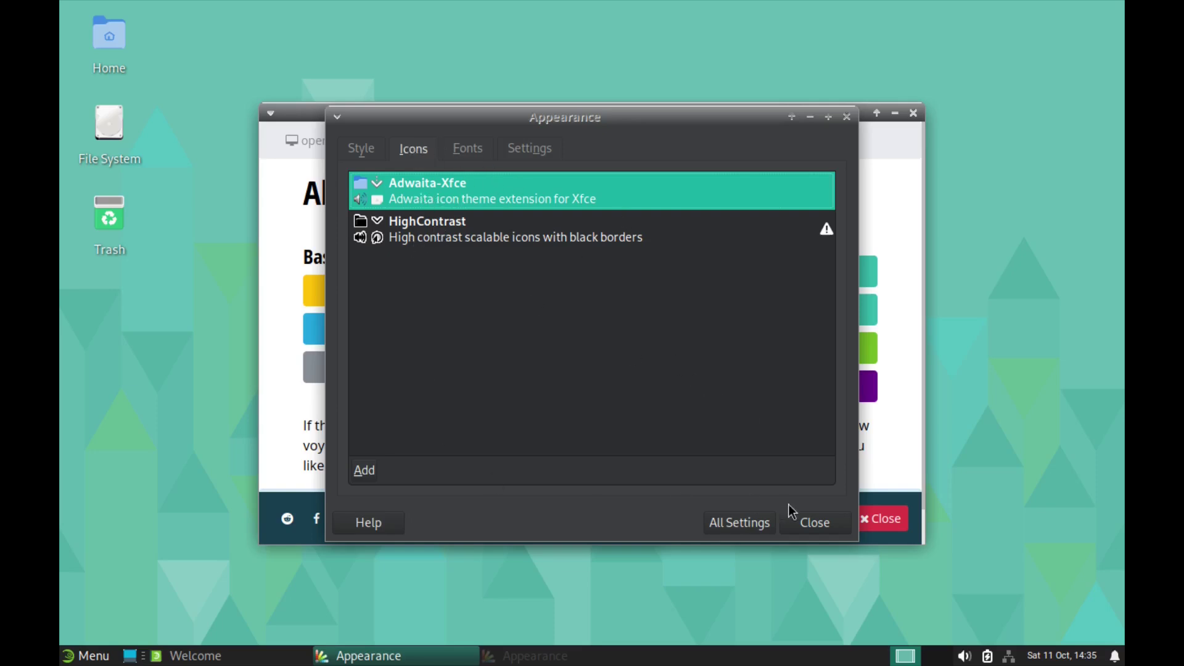
{"action": "left_click", "coordinate": [729, 522]}
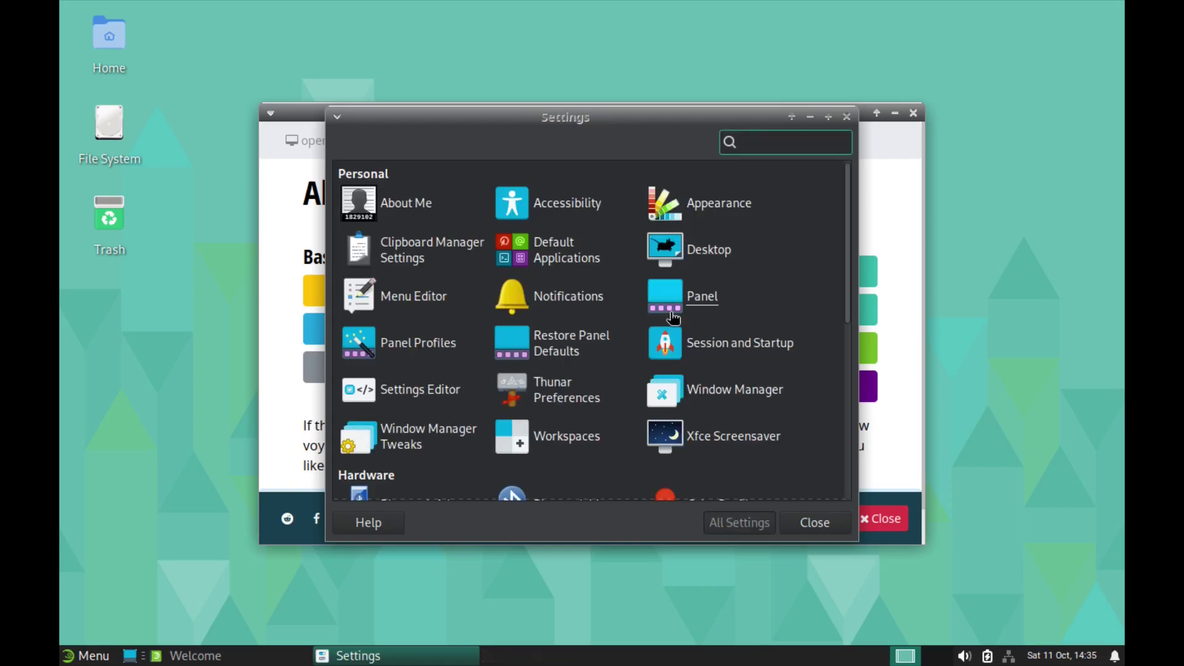
Step: Close the Settings Manager, then minimize and restore the Welcome window from the taskbar
{"action": "scroll", "coordinate": [800, 303], "scroll_direction": "down", "scroll_amount": 1}
{"action": "scroll", "coordinate": [798, 301], "scroll_direction": "down", "scroll_amount": 2}
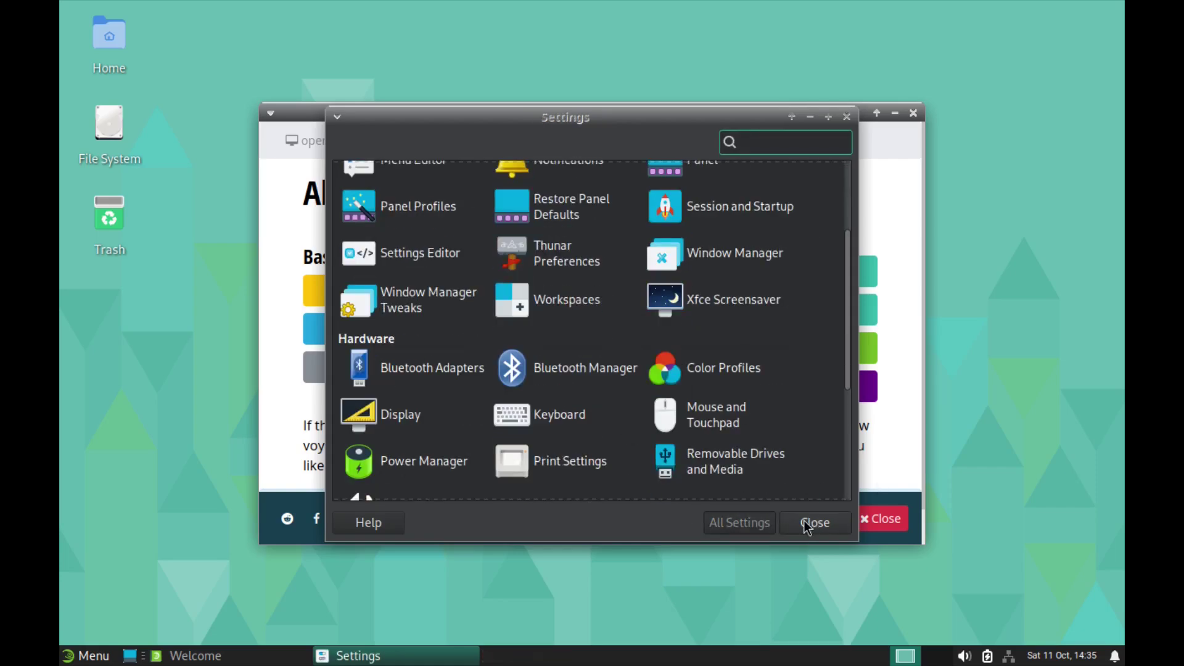
{"action": "left_click", "coordinate": [807, 522]}
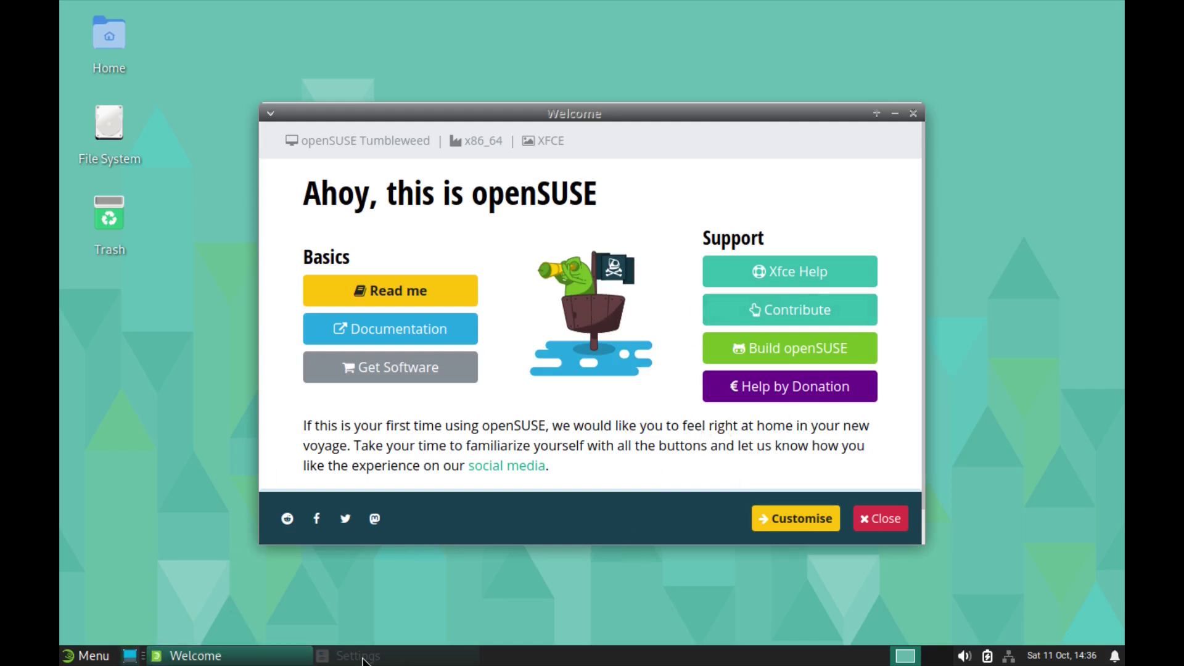
{"action": "left_click", "coordinate": [241, 659]}
{"action": "left_click", "coordinate": [241, 659]}
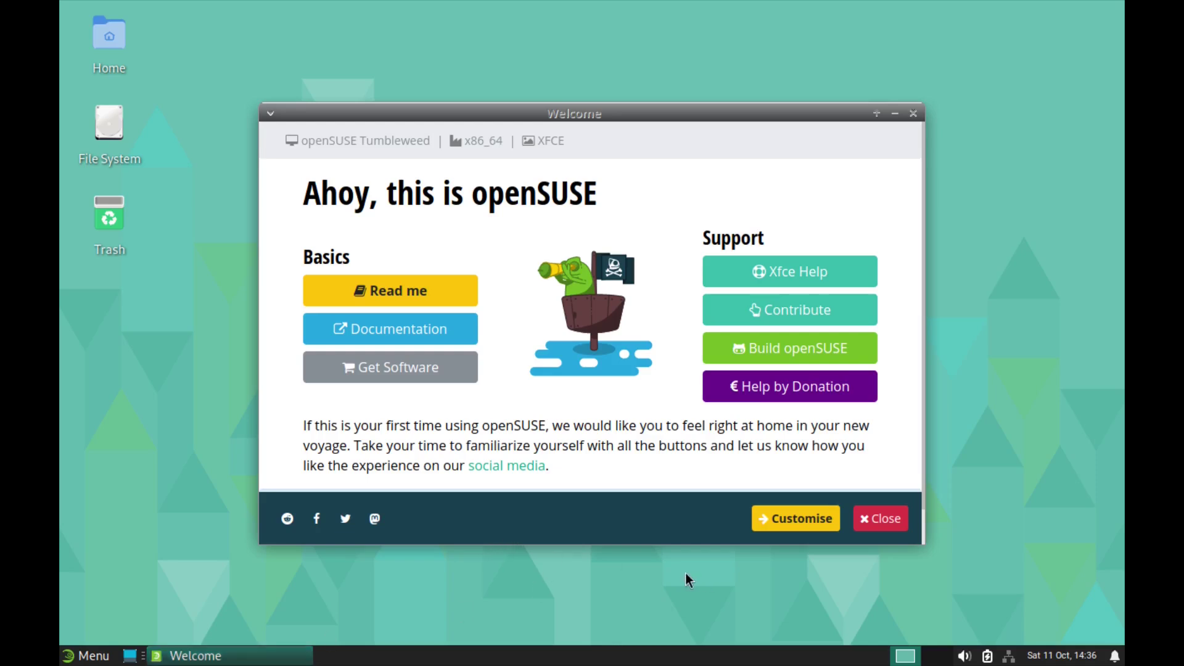
Step: Open the openSUSE Software website and scroll through its front page
{"action": "left_click", "coordinate": [398, 369]}
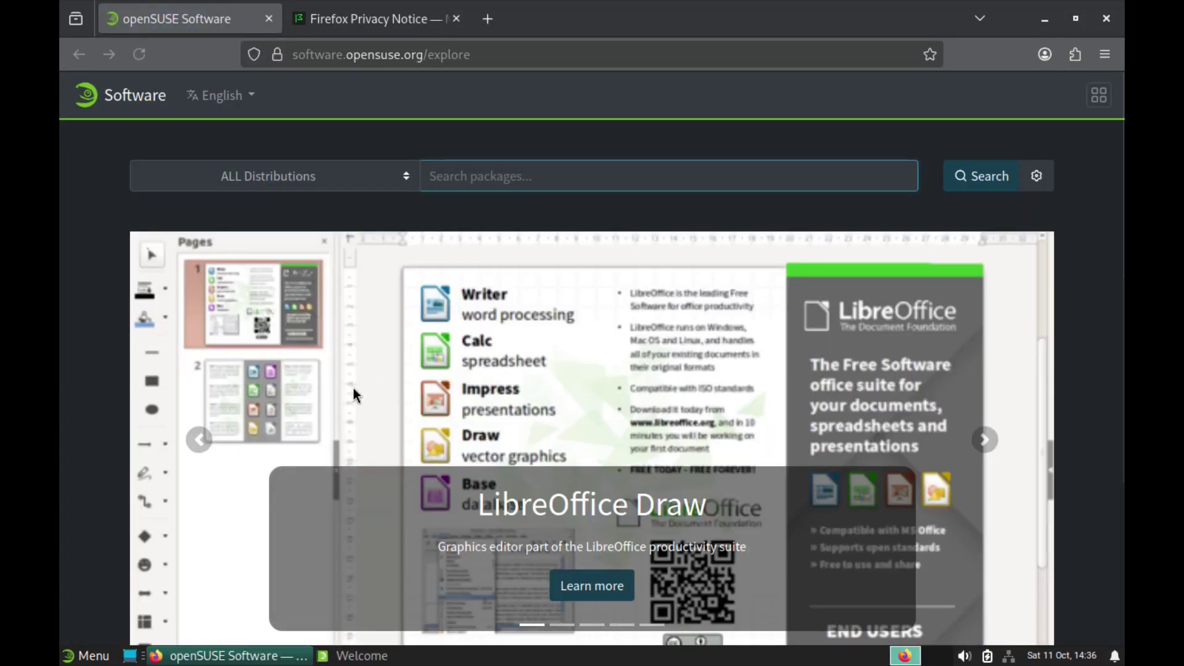
{"action": "scroll", "coordinate": [620, 379], "scroll_direction": "down", "scroll_amount": 2}
{"action": "scroll", "coordinate": [622, 383], "scroll_direction": "down", "scroll_amount": 1}
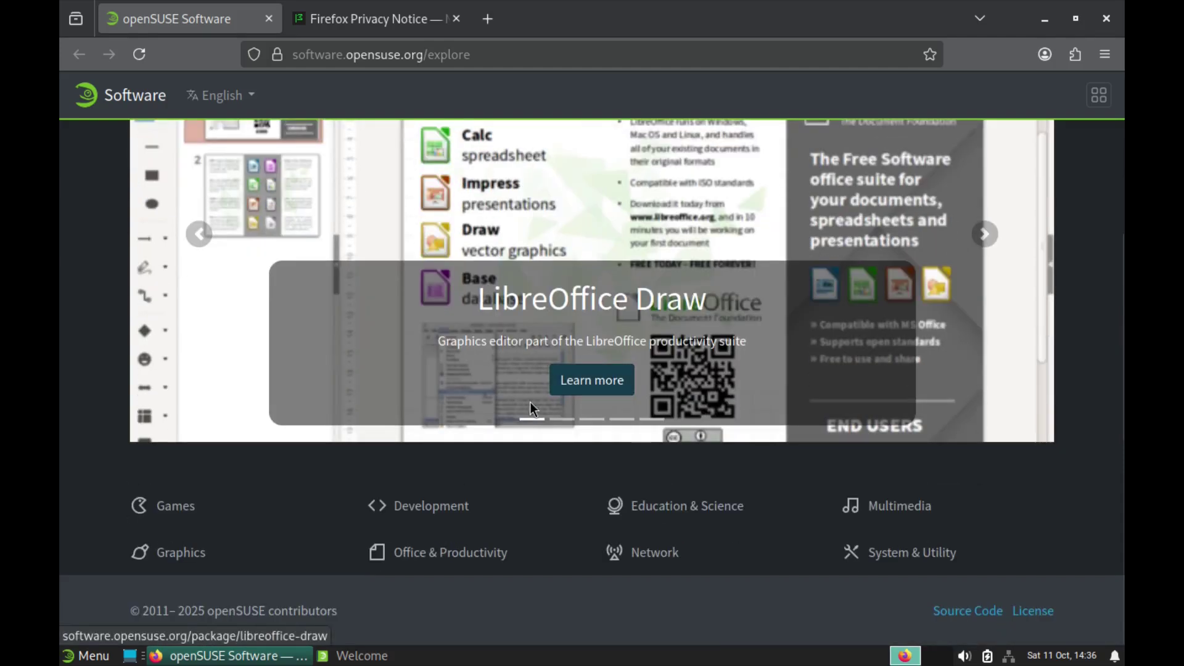
{"action": "scroll", "coordinate": [605, 441], "scroll_direction": "up", "scroll_amount": 3}
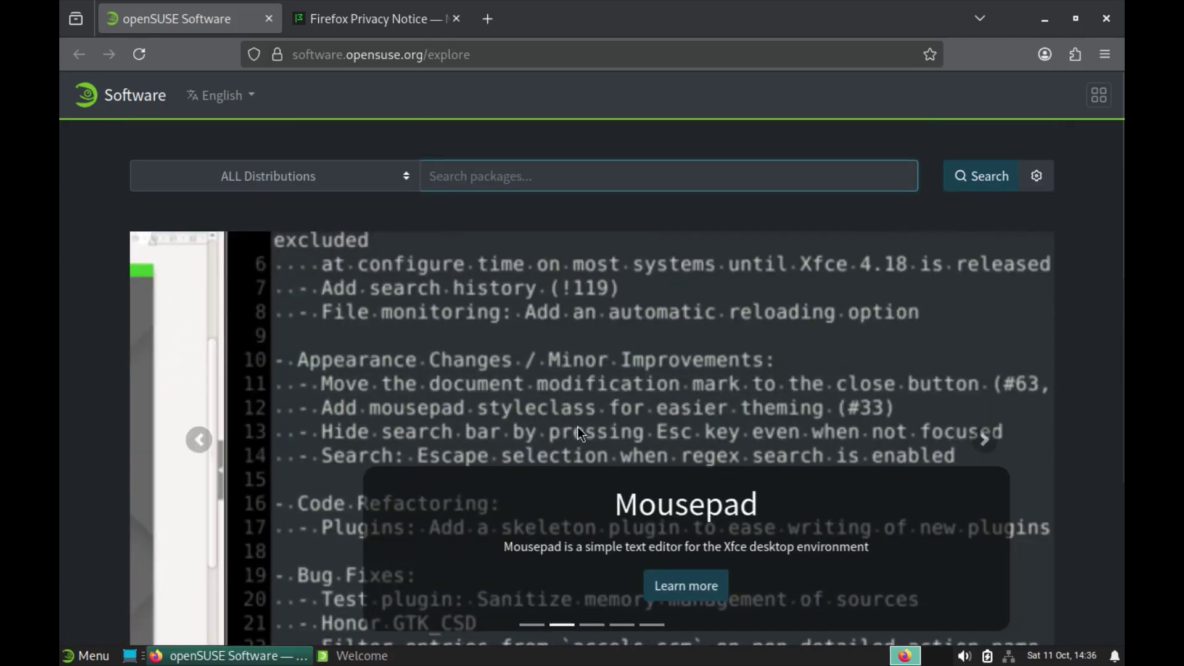
{"action": "scroll", "coordinate": [123, 408], "scroll_direction": "down", "scroll_amount": 3}
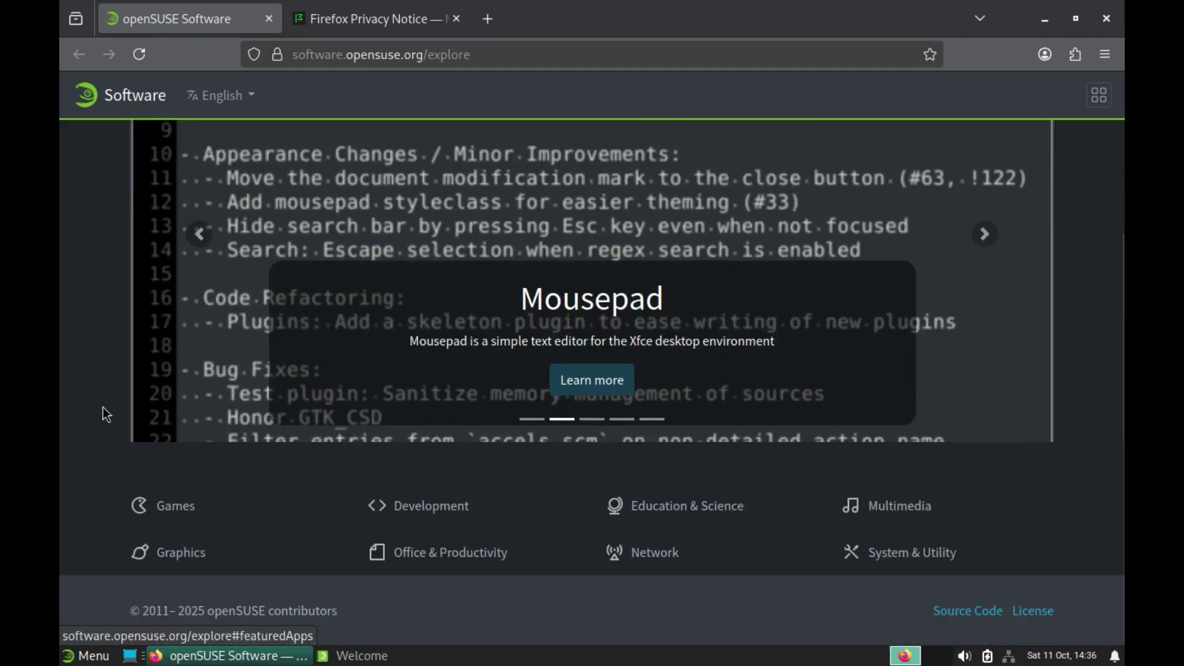
{"action": "scroll", "coordinate": [82, 420], "scroll_direction": "up", "scroll_amount": 3}
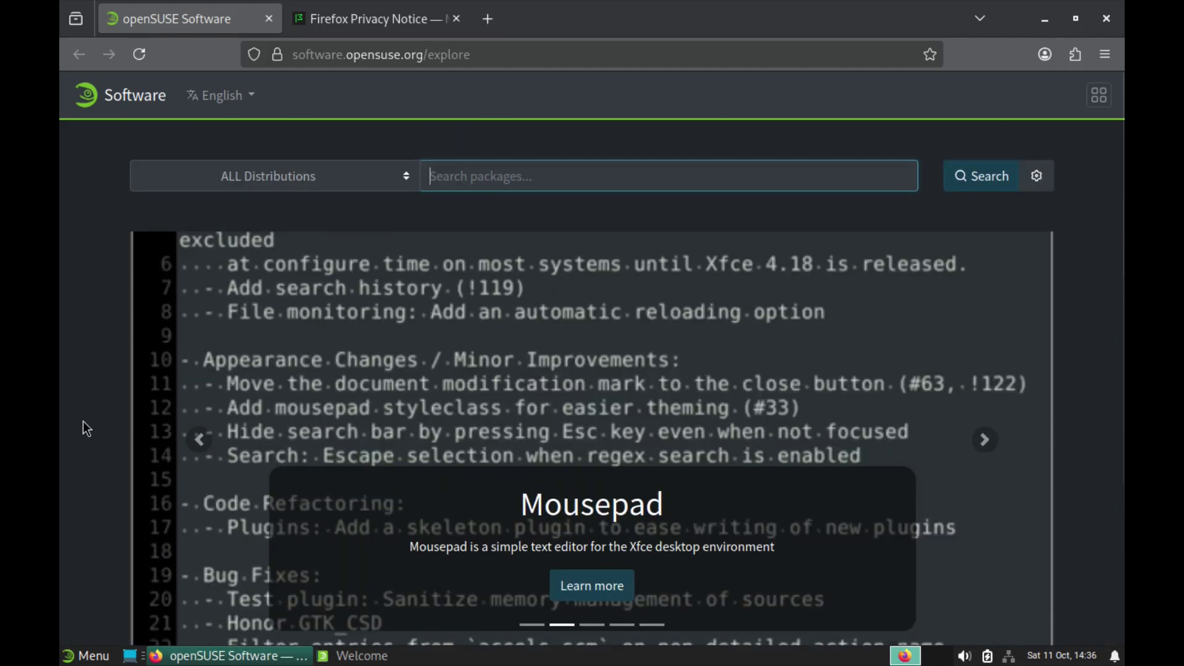
Step: Search for 'gimp' across ALL Distributions and scroll through the results
{"action": "left_click", "coordinate": [483, 175]}
{"action": "type", "text": "gimp"}
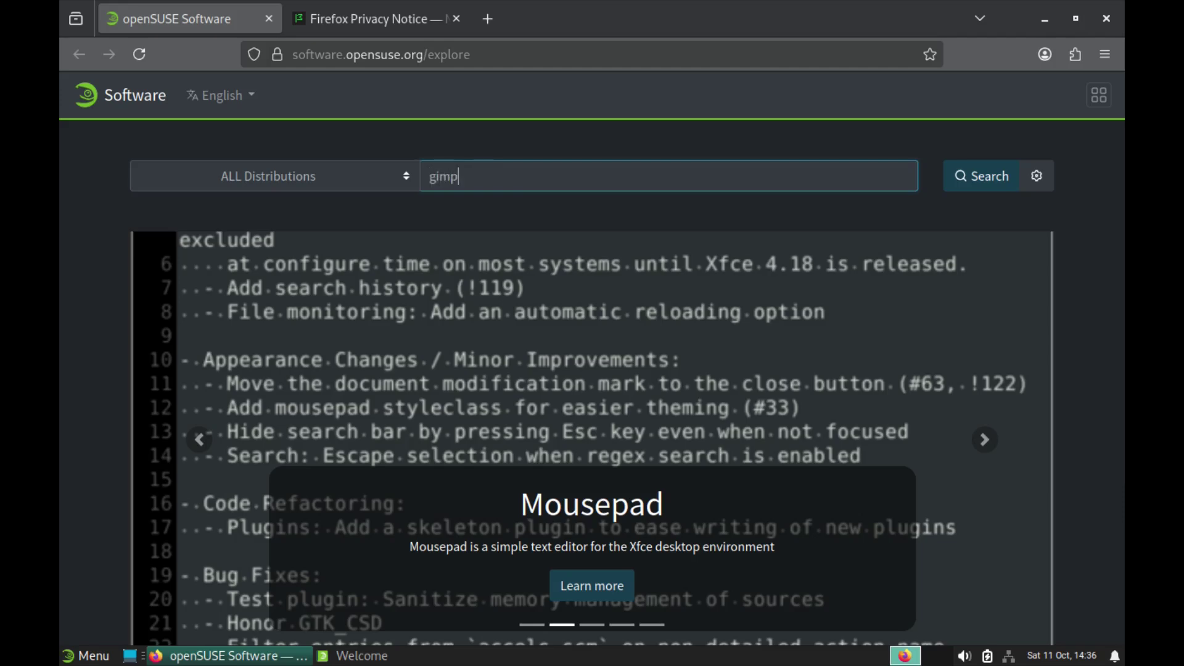
{"action": "key", "text": "Return"}
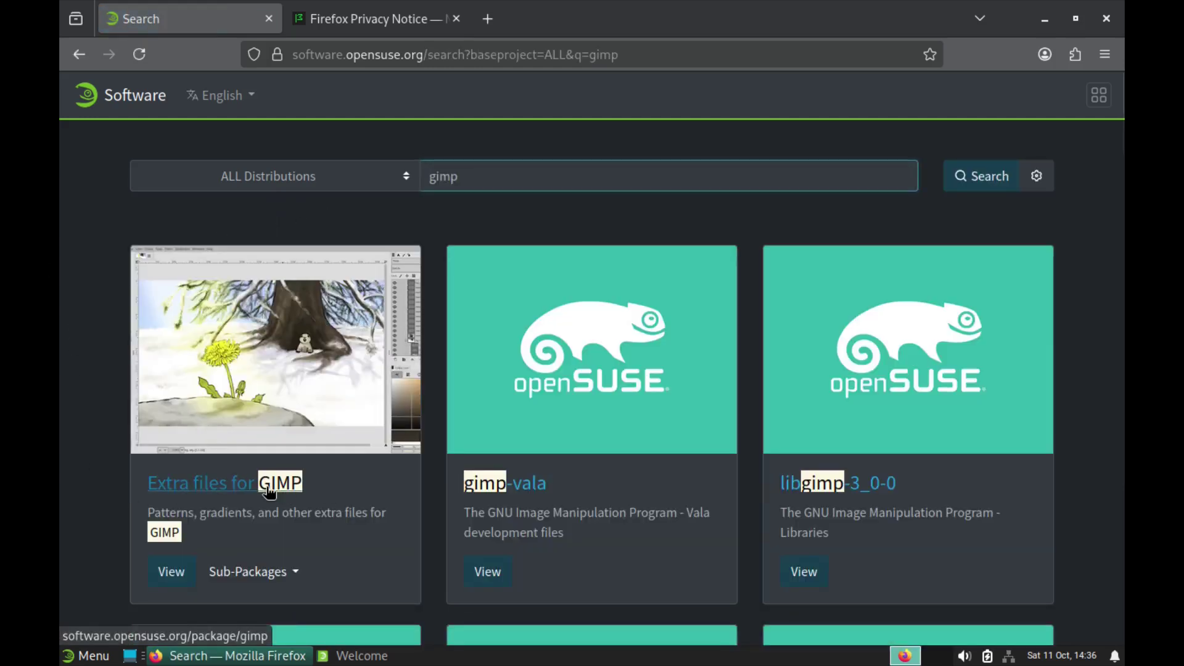
{"action": "scroll", "coordinate": [531, 481], "scroll_direction": "down", "scroll_amount": 6}
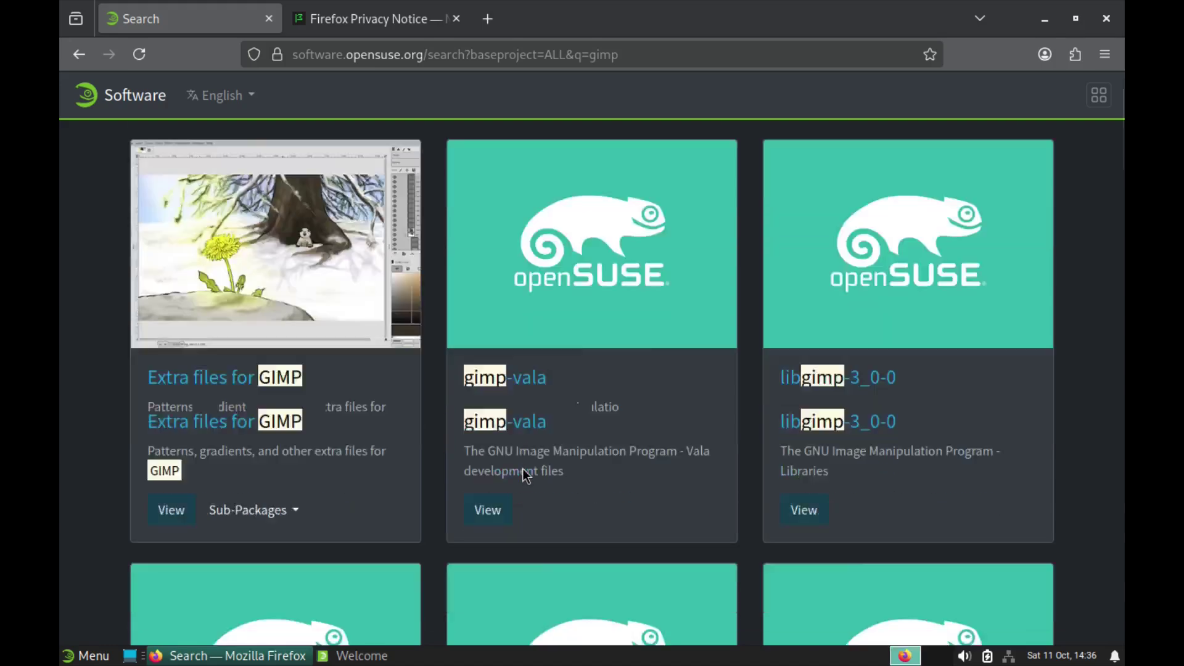
{"action": "scroll", "coordinate": [647, 463], "scroll_direction": "down", "scroll_amount": 7}
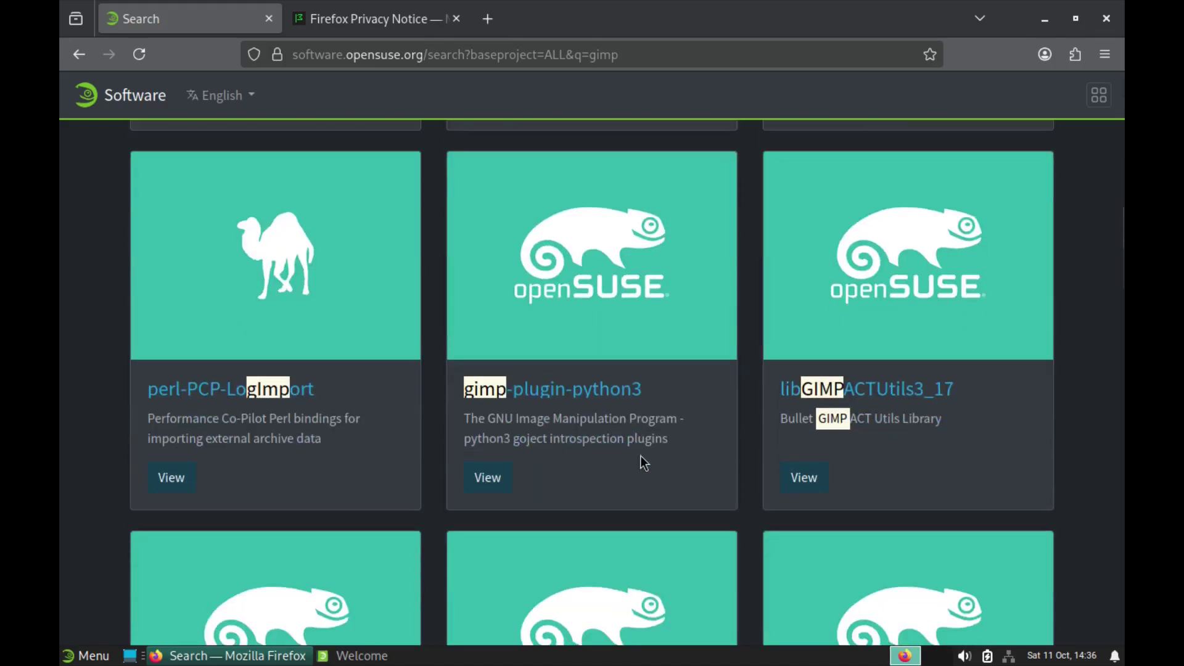
{"action": "scroll", "coordinate": [638, 454], "scroll_direction": "down", "scroll_amount": 7}
{"action": "scroll", "coordinate": [618, 447], "scroll_direction": "up", "scroll_amount": 20}
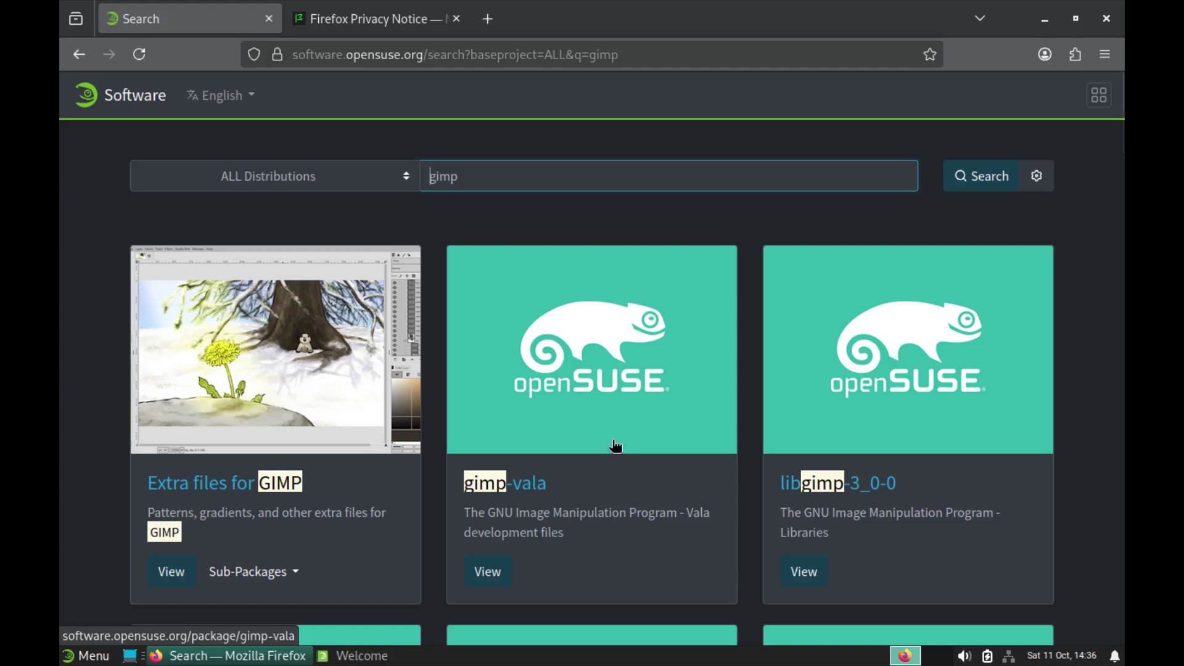
Step: Limit the gimp search to openSUSE Tumbleweed and glance at the GIMP sub-packages list
{"action": "left_click", "coordinate": [403, 177]}
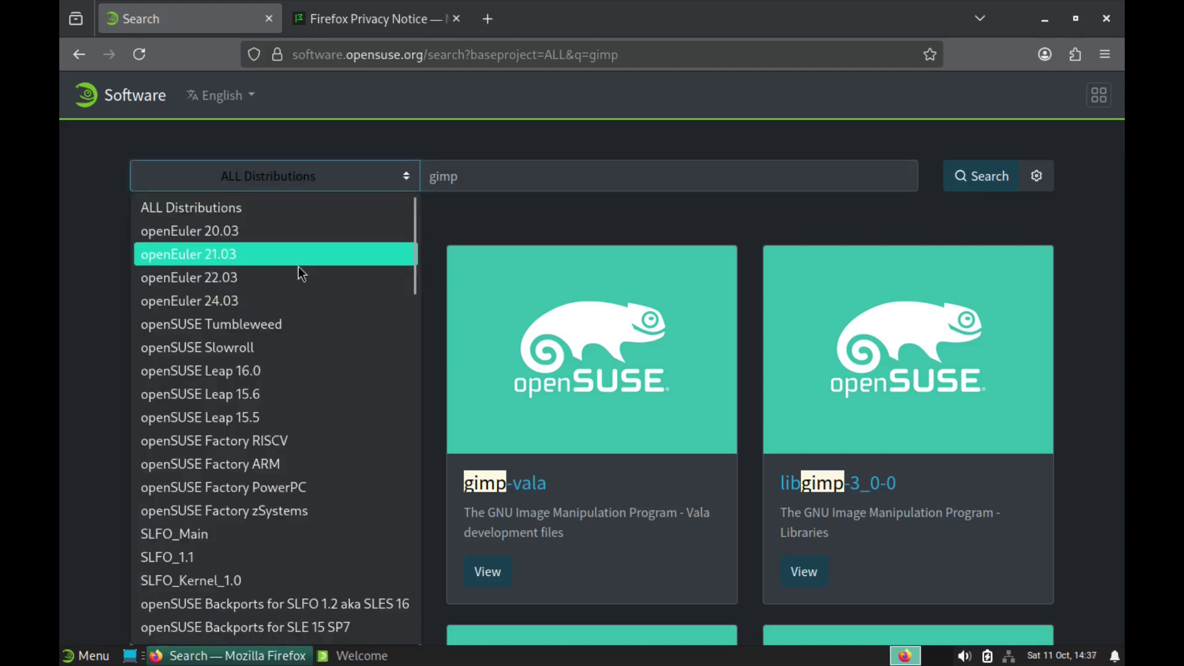
{"action": "left_click", "coordinate": [227, 325]}
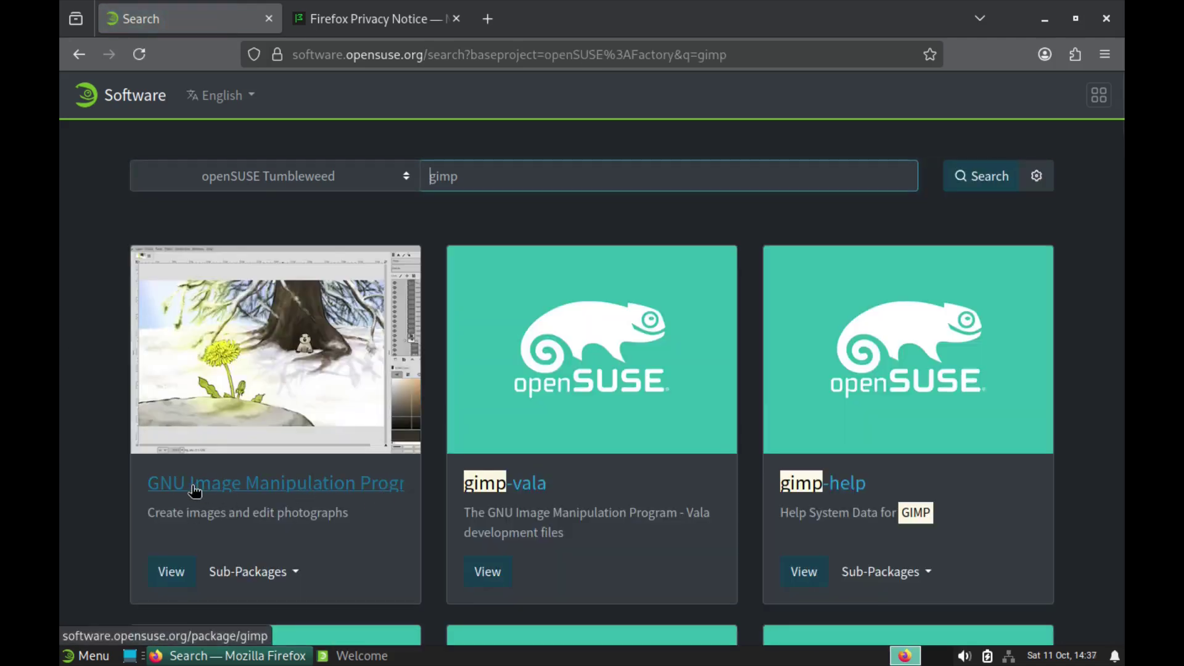
{"action": "left_click", "coordinate": [296, 571]}
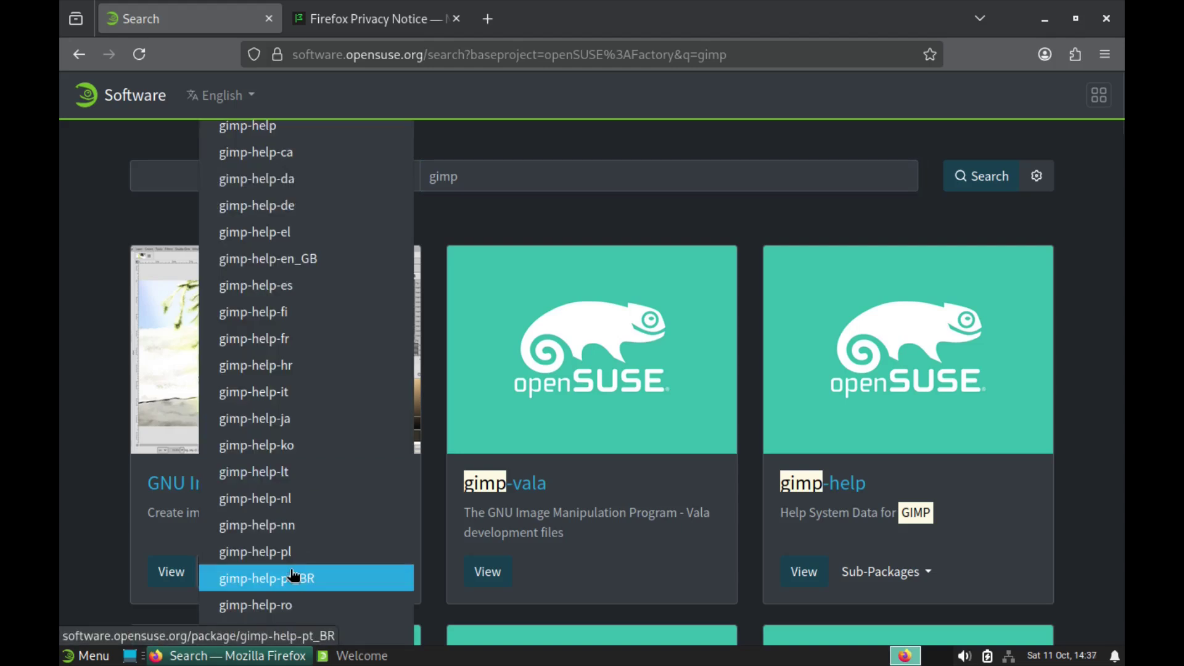
{"action": "left_click", "coordinate": [118, 470]}
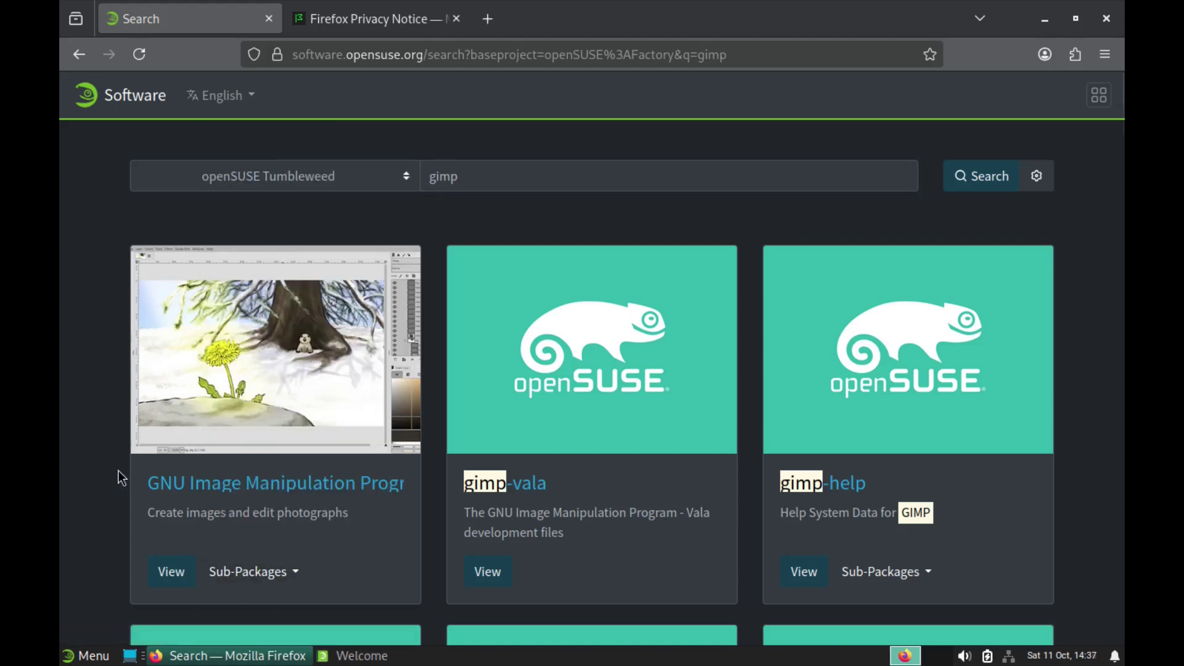
Step: Open the GNU Image Manipulation Program 3.0.6 package page and try its Appstream install
{"action": "left_click", "coordinate": [297, 491]}
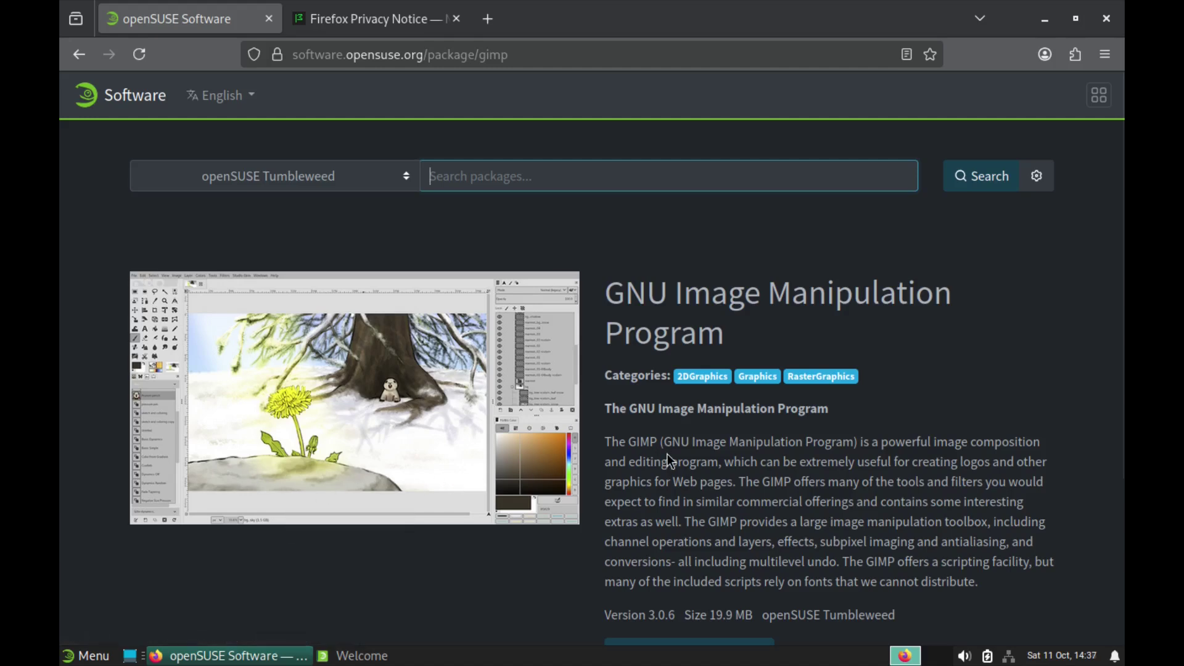
{"action": "scroll", "coordinate": [667, 455], "scroll_direction": "down", "scroll_amount": 3}
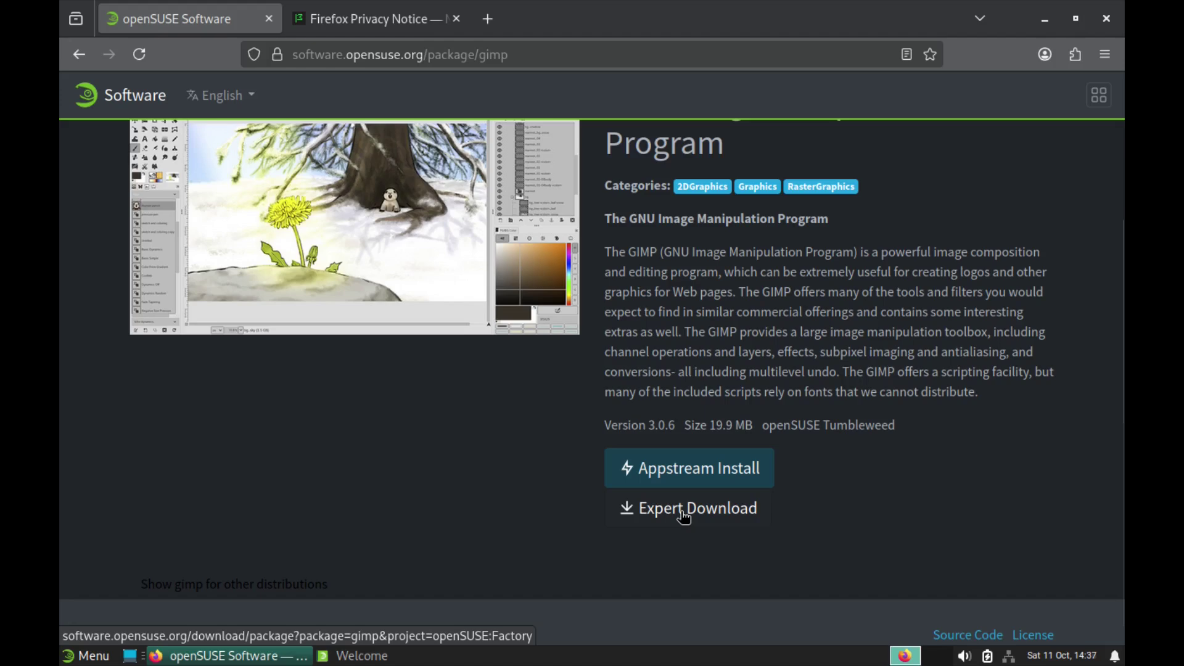
{"action": "left_click", "coordinate": [680, 472]}
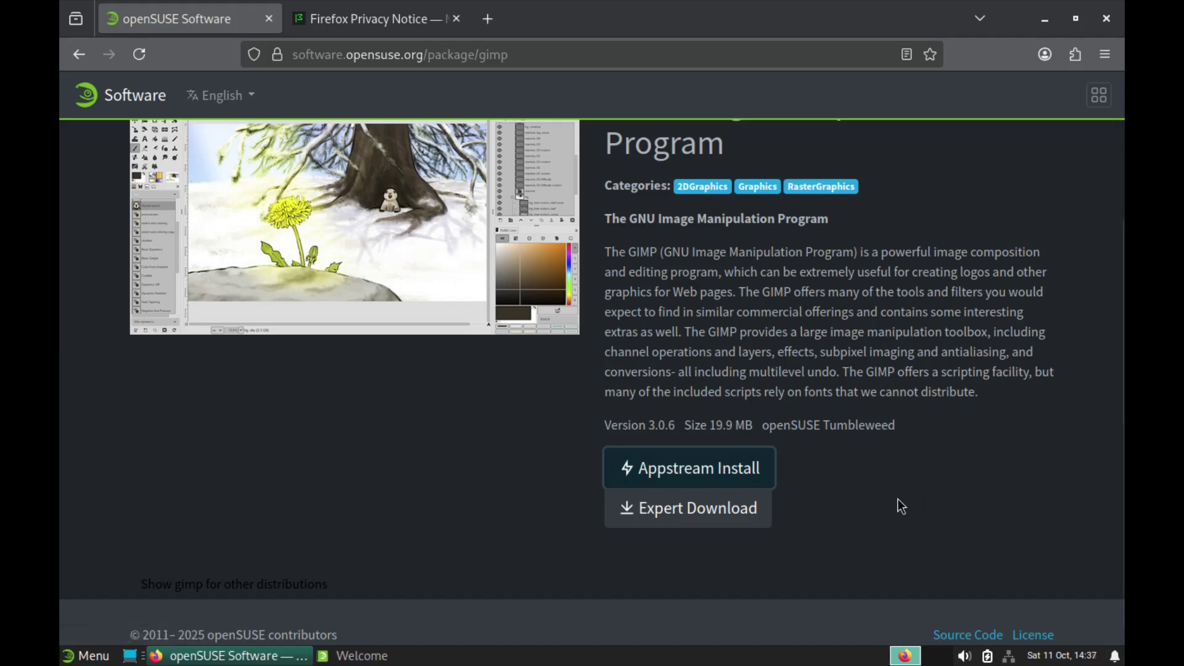
{"action": "scroll", "coordinate": [502, 508], "scroll_direction": "up", "scroll_amount": 3}
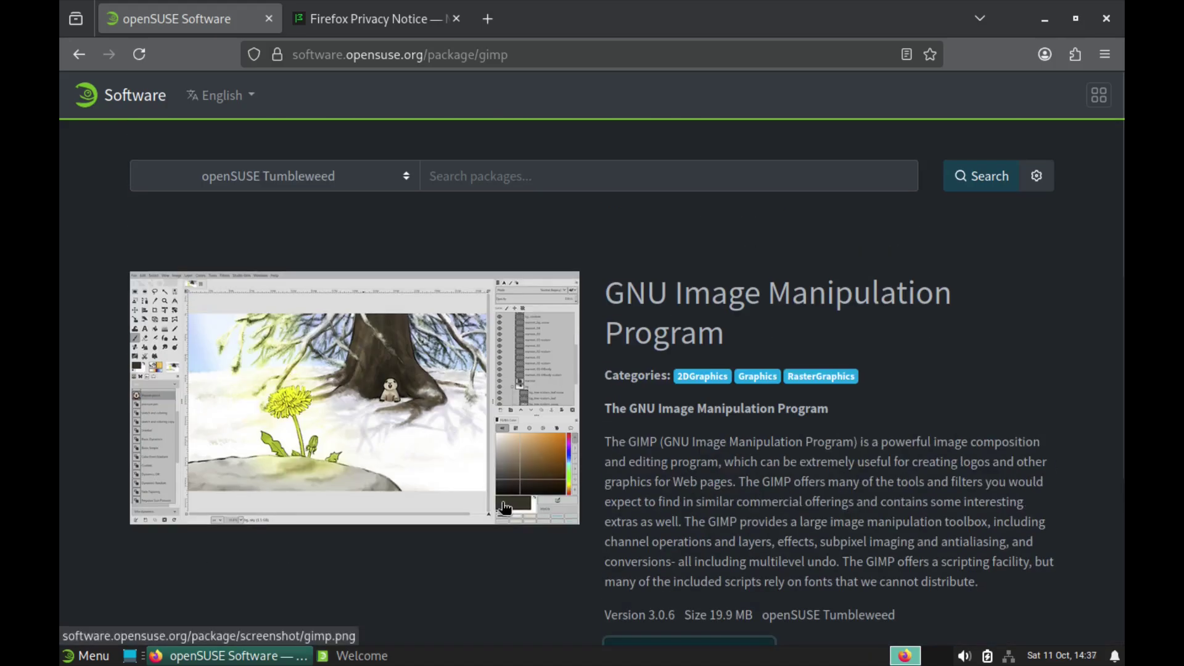
{"action": "scroll", "coordinate": [505, 507], "scroll_direction": "down", "scroll_amount": 3}
{"action": "scroll", "coordinate": [505, 509], "scroll_direction": "up", "scroll_amount": 3}
{"action": "scroll", "coordinate": [506, 509], "scroll_direction": "down", "scroll_amount": 3}
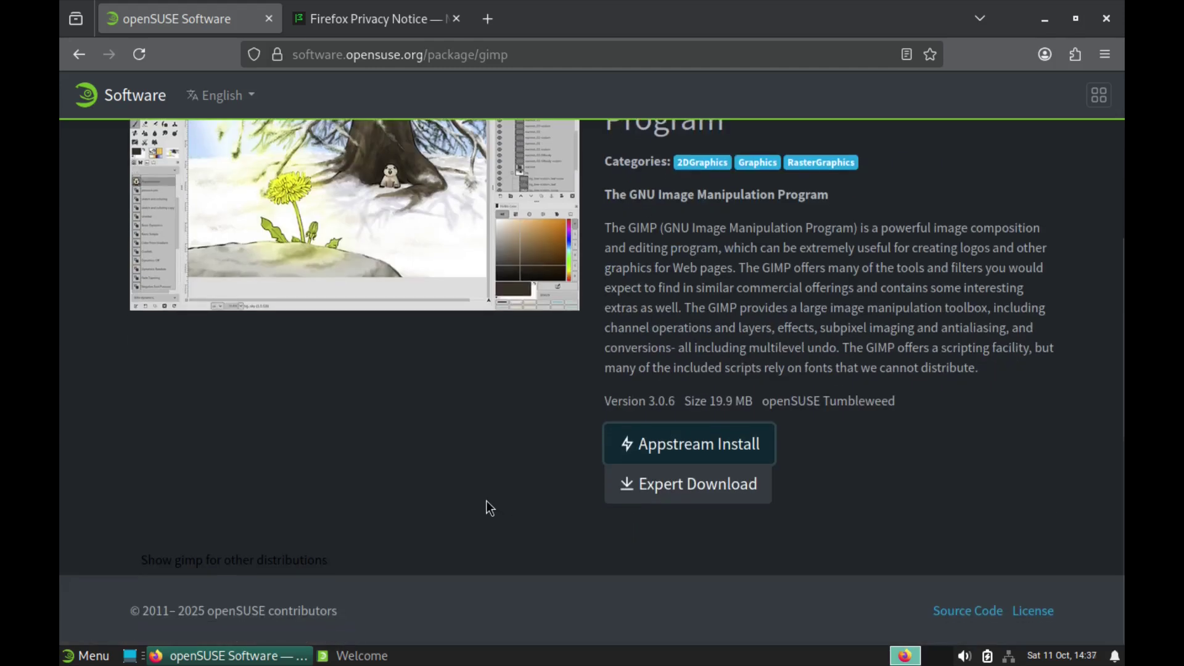
Step: Open gimp's Expert Download, view the standard .ymp file, go back, and grab binary packages
{"action": "left_click", "coordinate": [694, 488]}
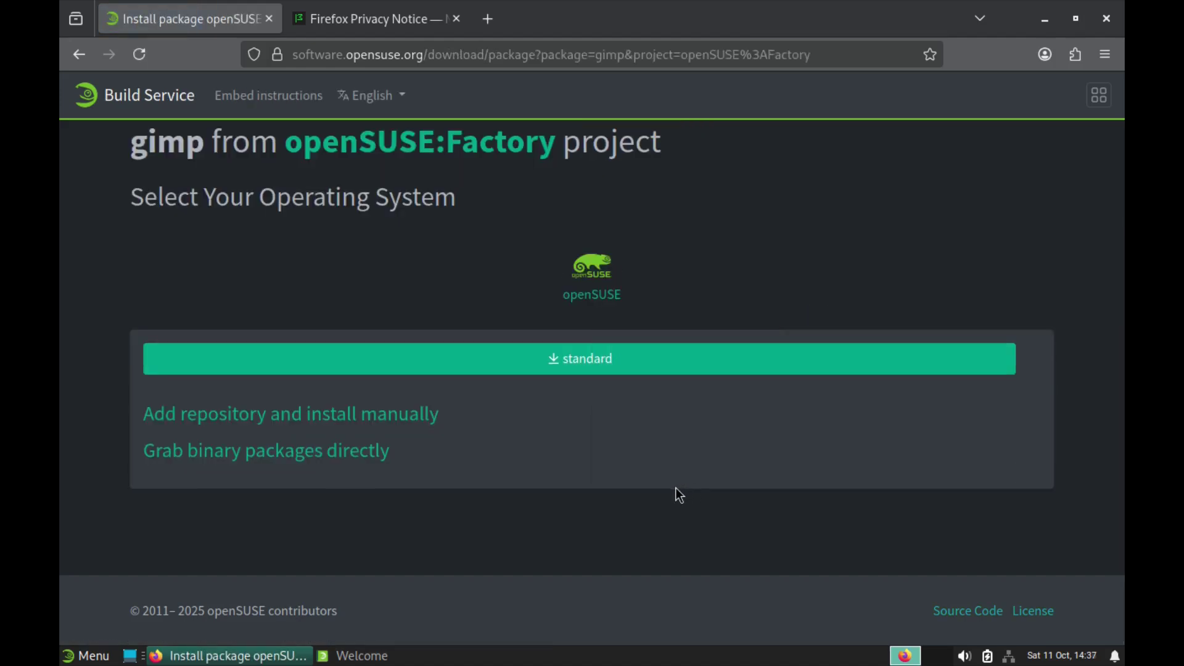
{"action": "left_click", "coordinate": [576, 357]}
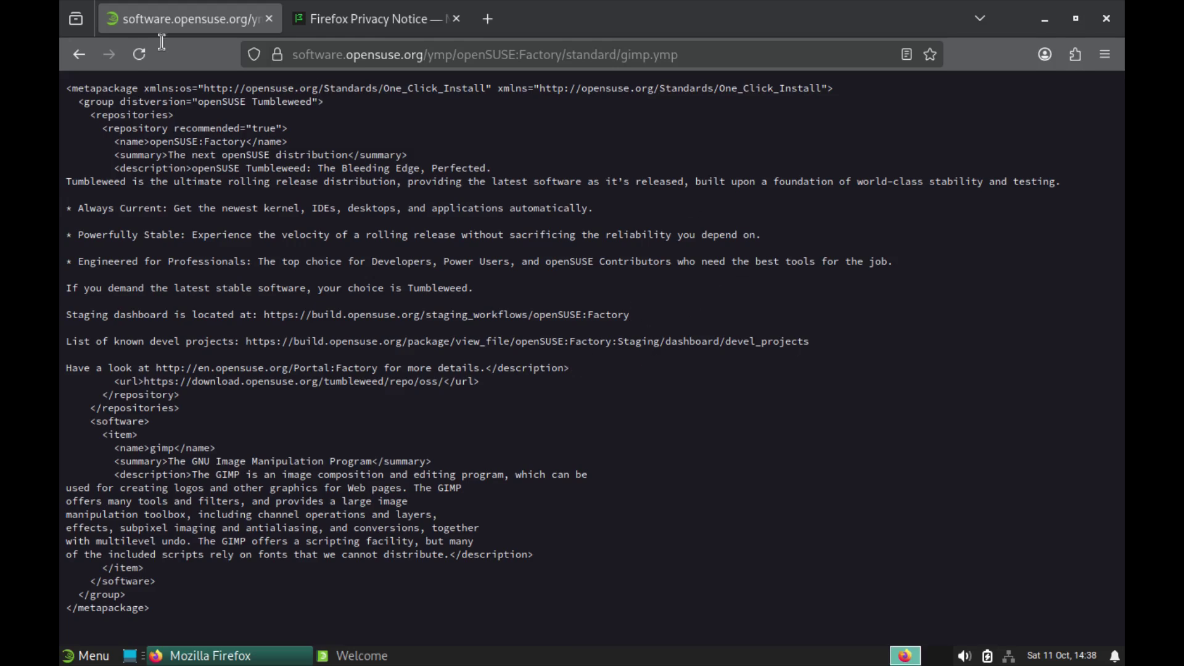
{"action": "left_click", "coordinate": [81, 55]}
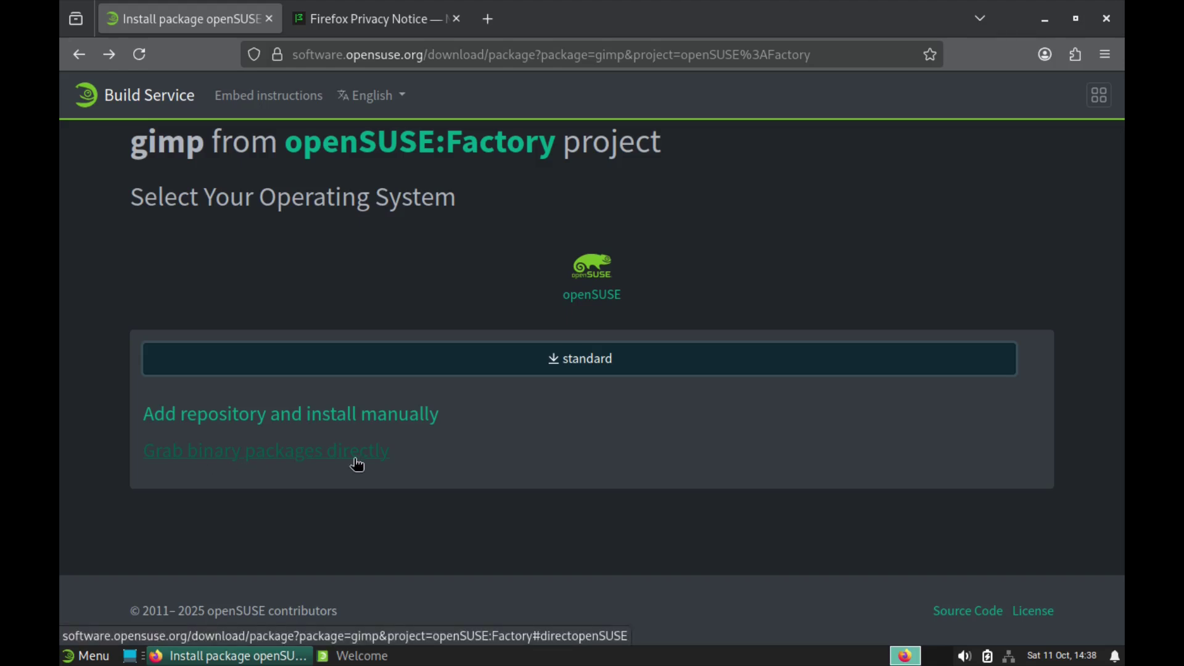
{"action": "left_click", "coordinate": [298, 463]}
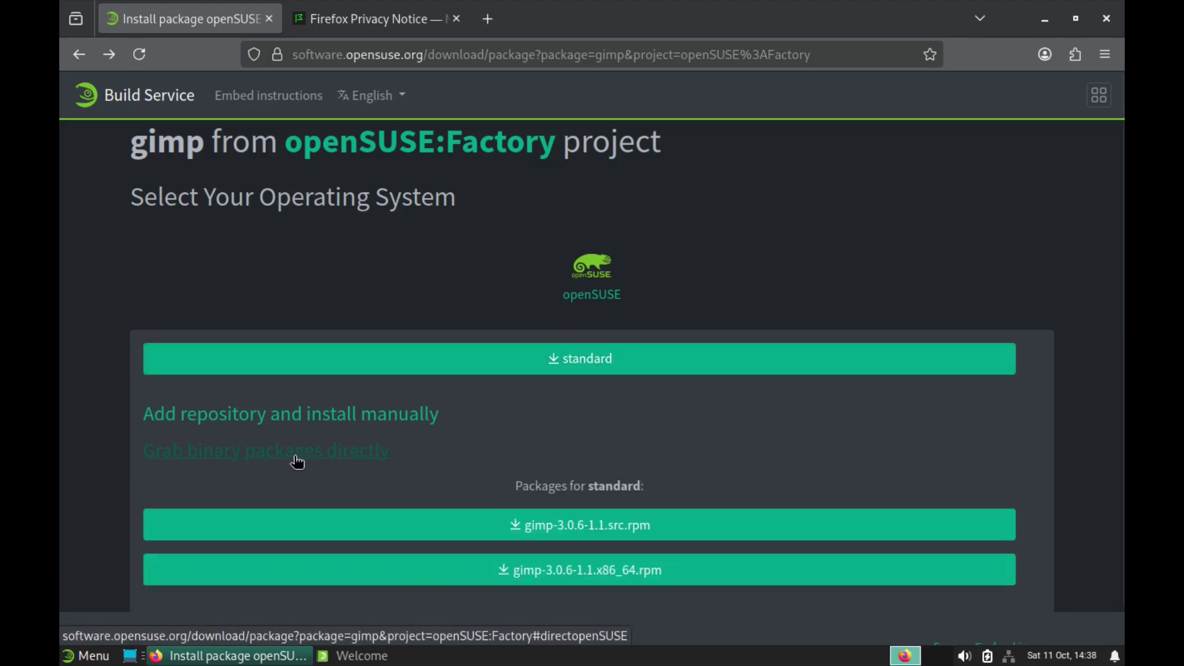
{"action": "scroll", "coordinate": [563, 456], "scroll_direction": "down", "scroll_amount": 1}
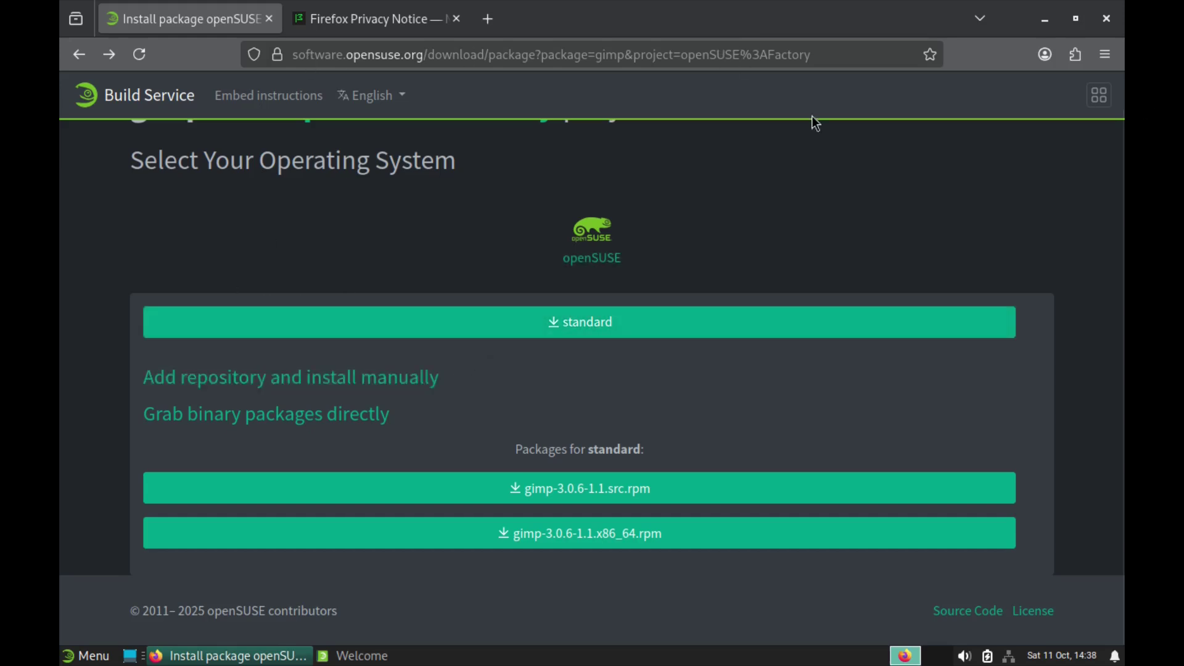
Step: Close the Welcome and Firefox windows from their taskbar menus
{"action": "right_click", "coordinate": [377, 659]}
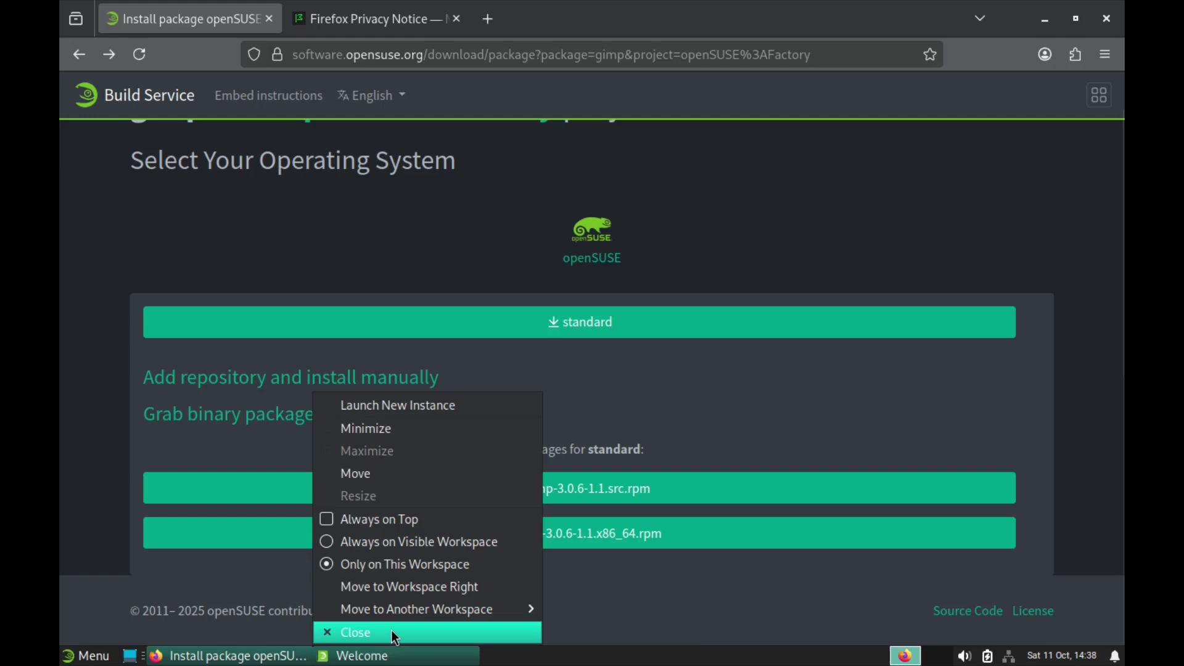
{"action": "left_click", "coordinate": [390, 632]}
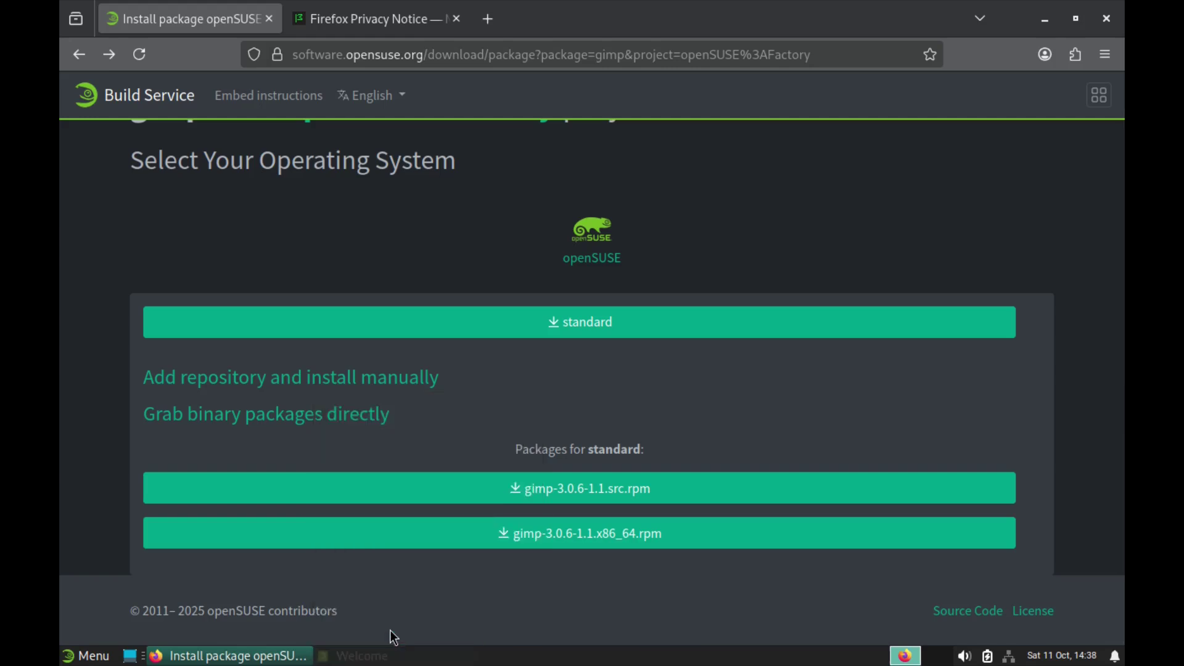
{"action": "left_click", "coordinate": [240, 656]}
{"action": "right_click", "coordinate": [238, 658]}
{"action": "left_click", "coordinate": [239, 636]}
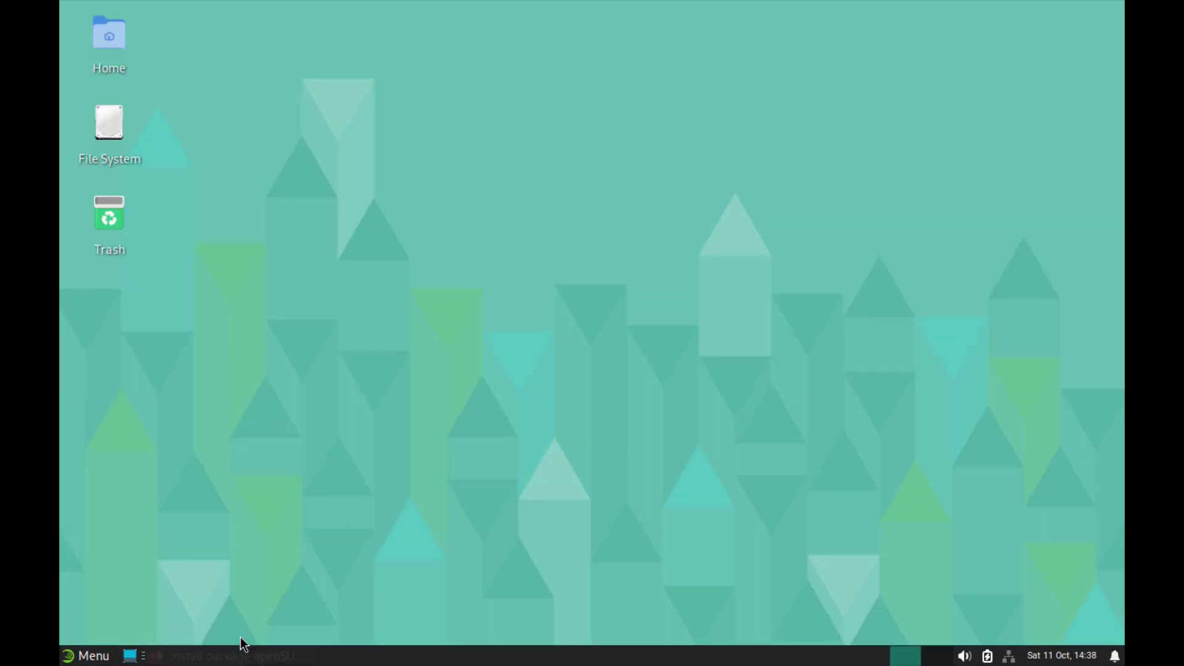
Step: Search the Whisker Menu for 'software' to list the YaST Software entries
{"action": "left_click", "coordinate": [66, 655]}
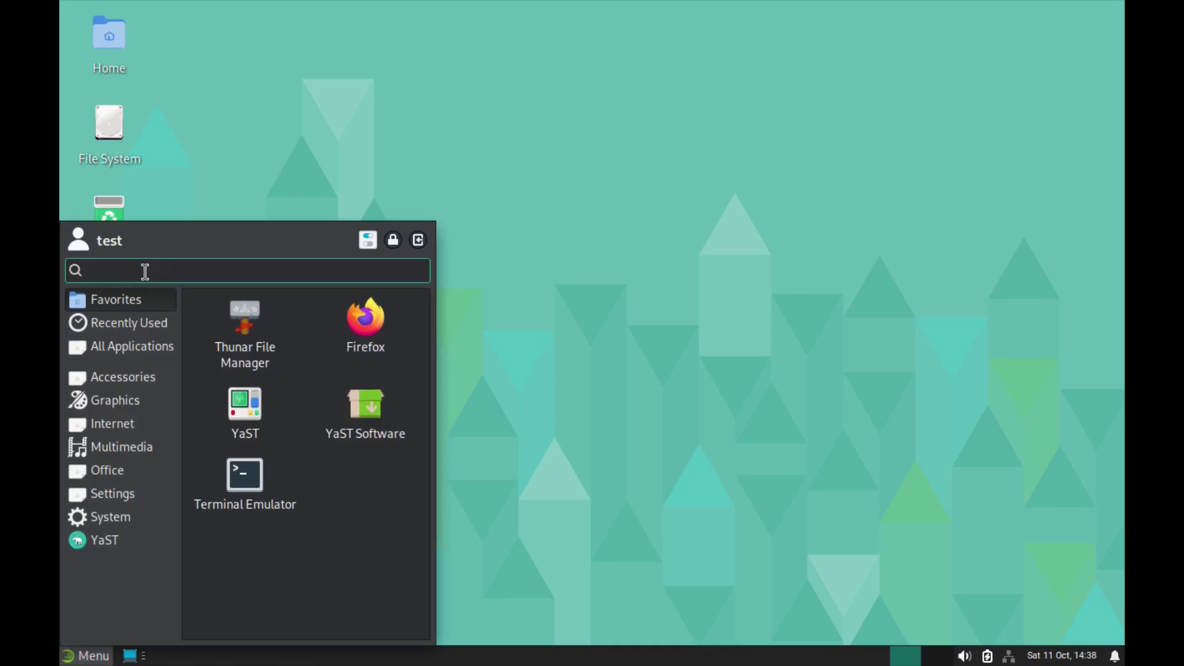
{"action": "type", "text": "softe"}
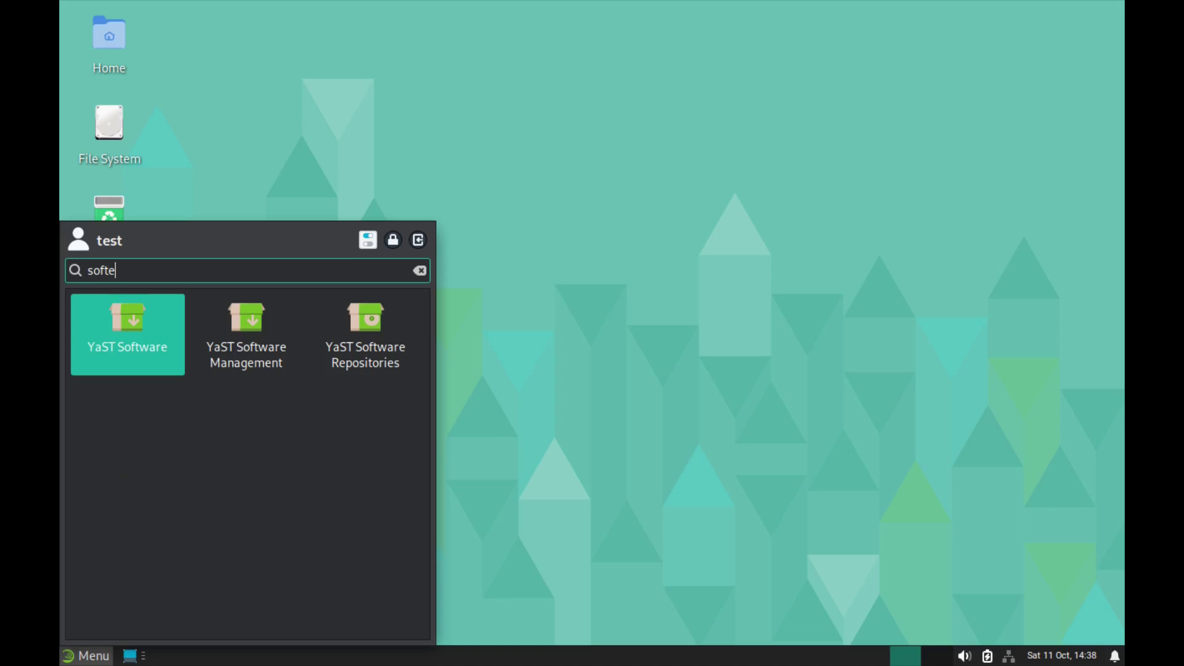
{"action": "key", "text": "BackSpace"}
{"action": "type", "text": "ware"}
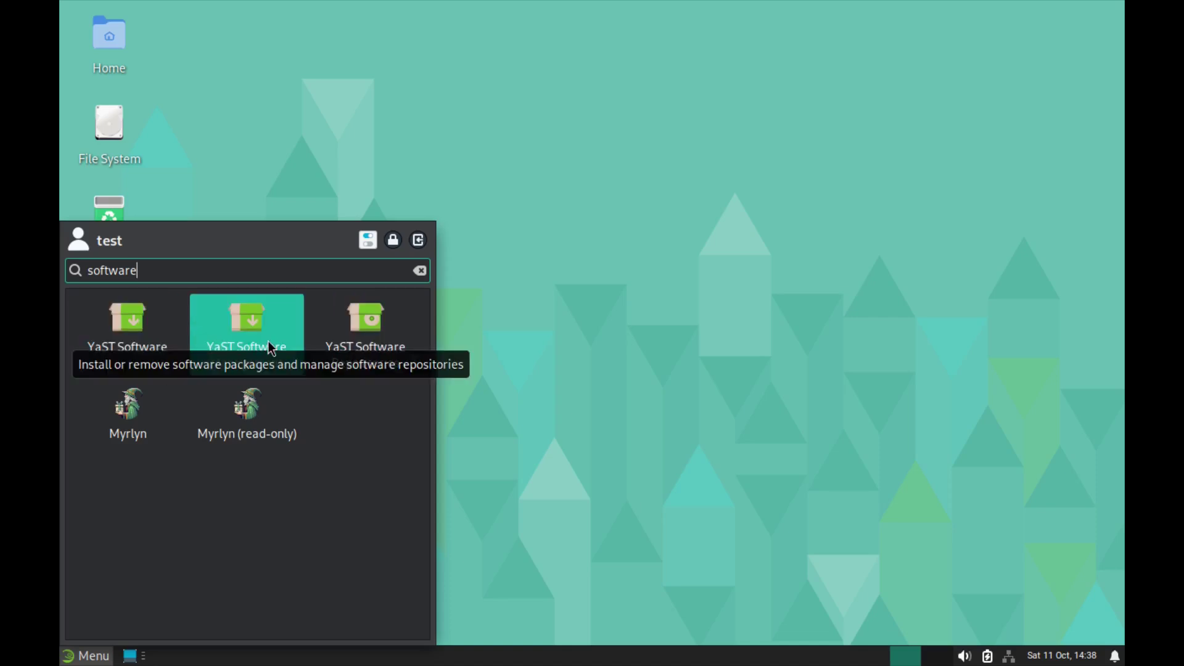
Step: Launch YaST Software with the root password, maximize it, and search for 'gimp'
{"action": "left_click", "coordinate": [128, 325]}
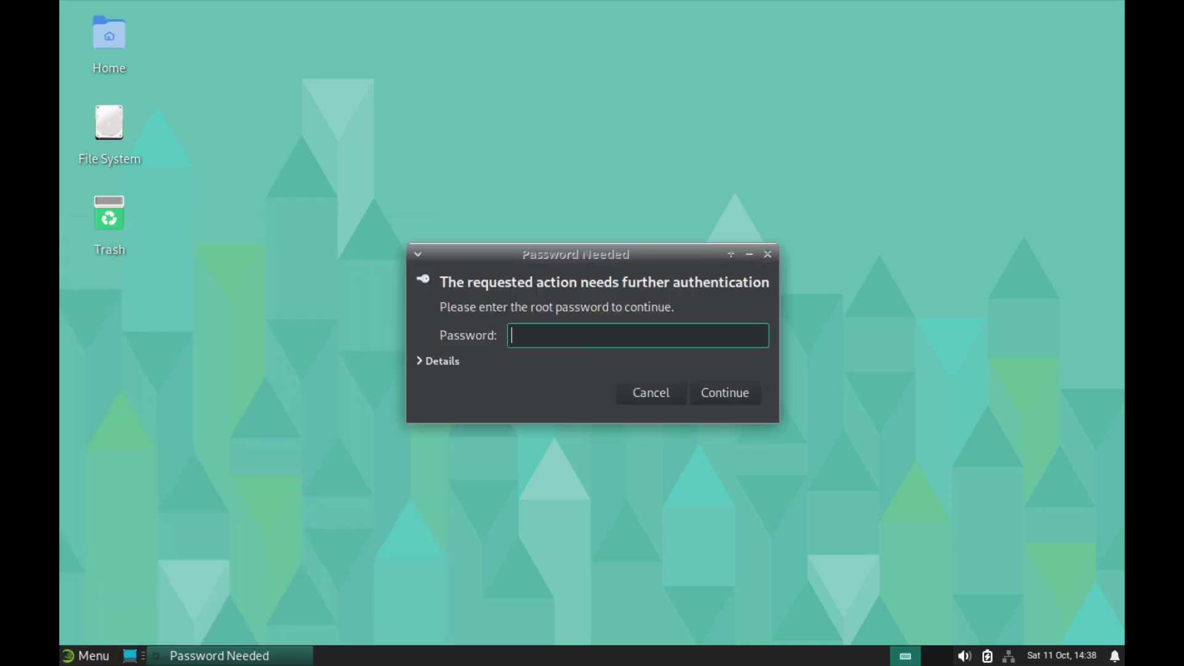
{"action": "type", "text": "••"}
{"action": "key", "text": "Return"}
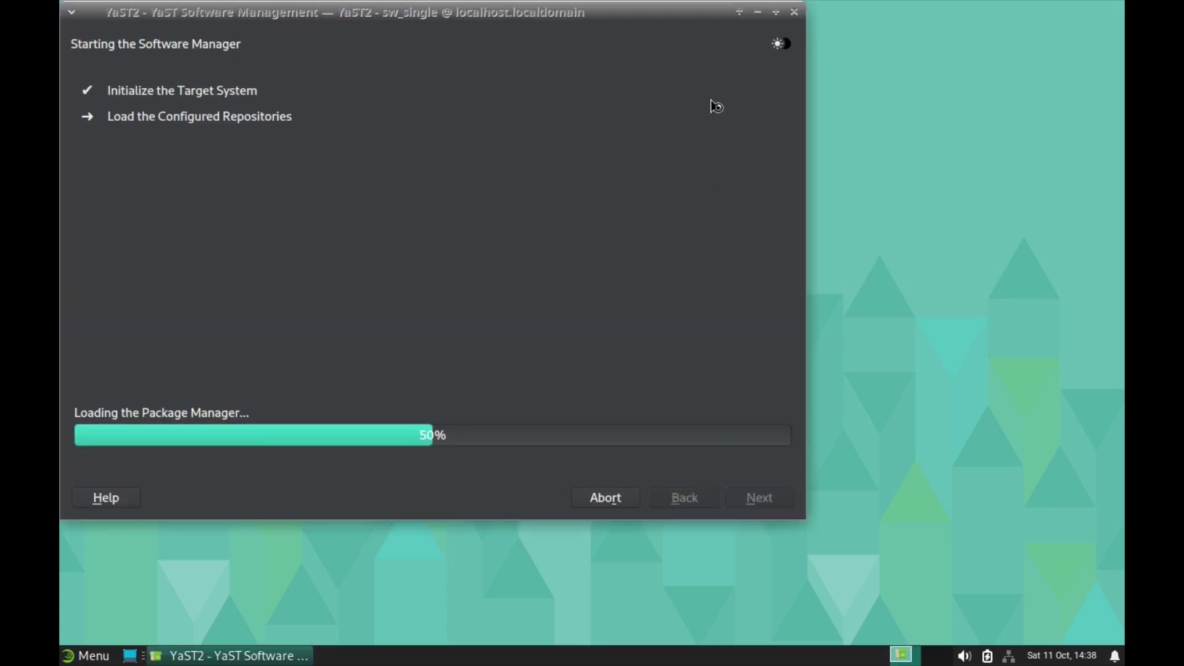
{"action": "double_click", "coordinate": [630, 13]}
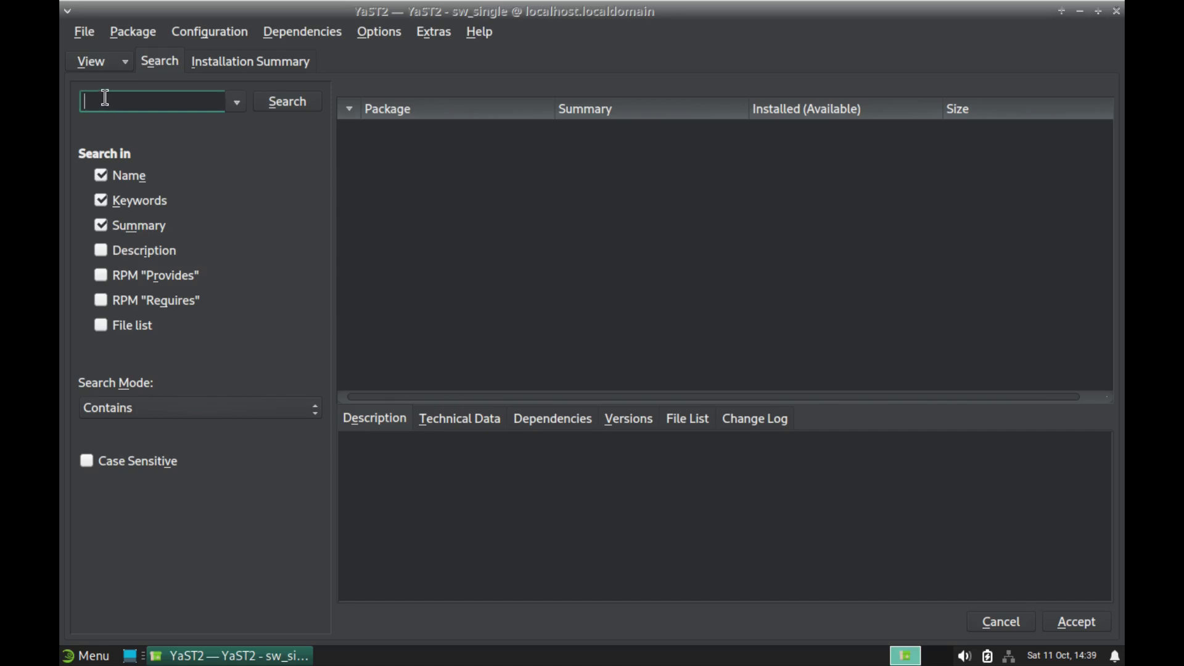
{"action": "type", "text": "gimp"}
{"action": "key", "text": "Return"}
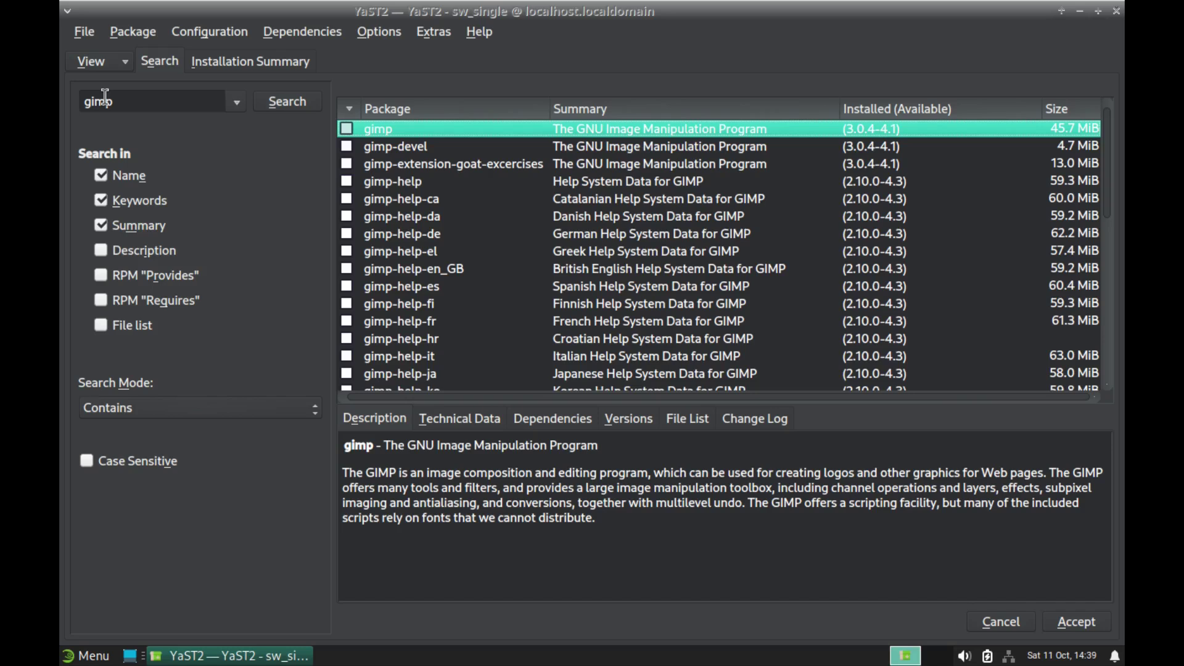
Step: Mark the gimp package for installation
{"action": "left_click", "coordinate": [345, 128]}
{"action": "right_click", "coordinate": [380, 129]}
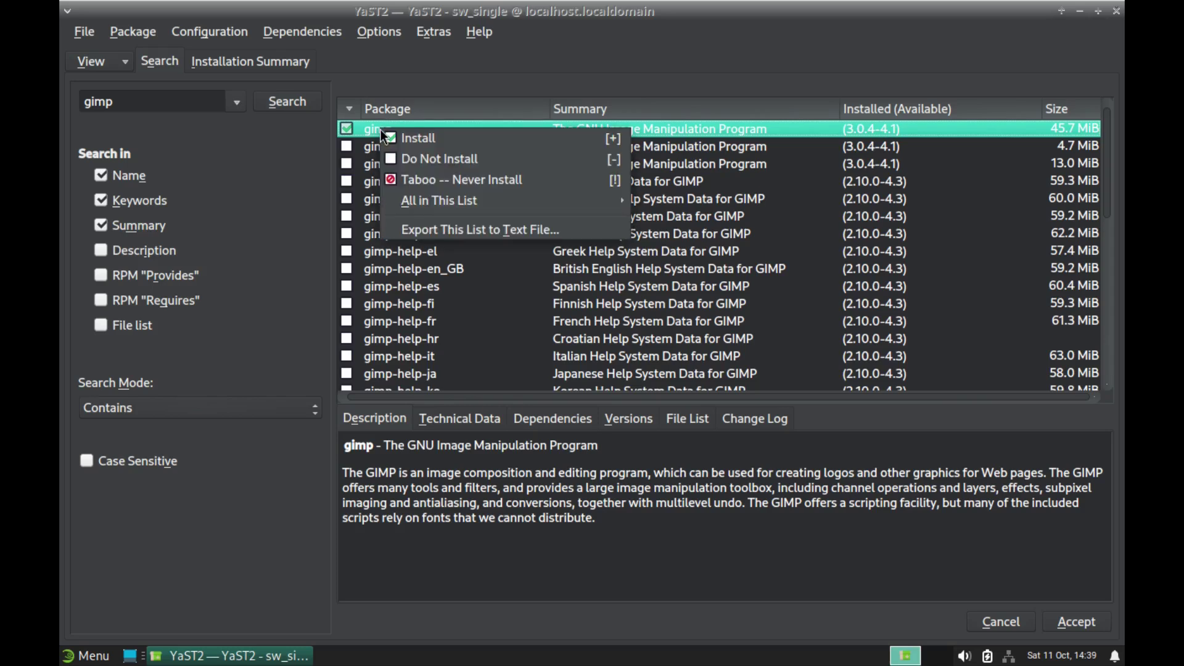
{"action": "left_click", "coordinate": [410, 137]}
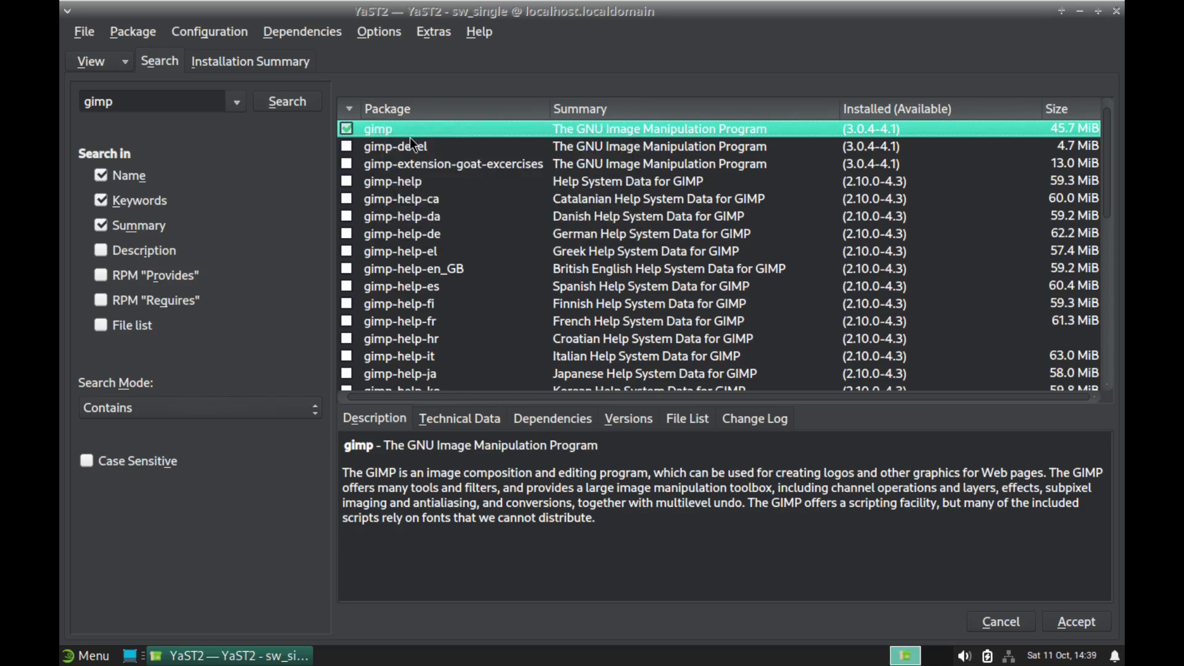
Step: Install gimp with its 41 required packages (146.60 MiB), then return to package selection
{"action": "left_click", "coordinate": [1077, 623]}
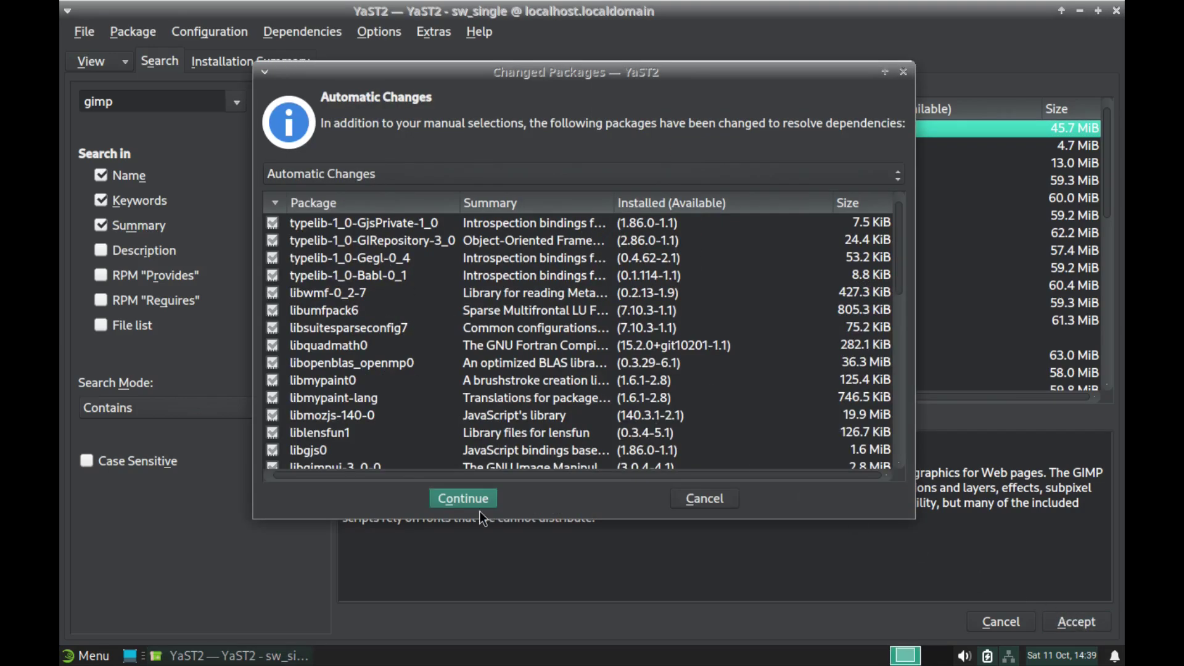
{"action": "left_click", "coordinate": [462, 500]}
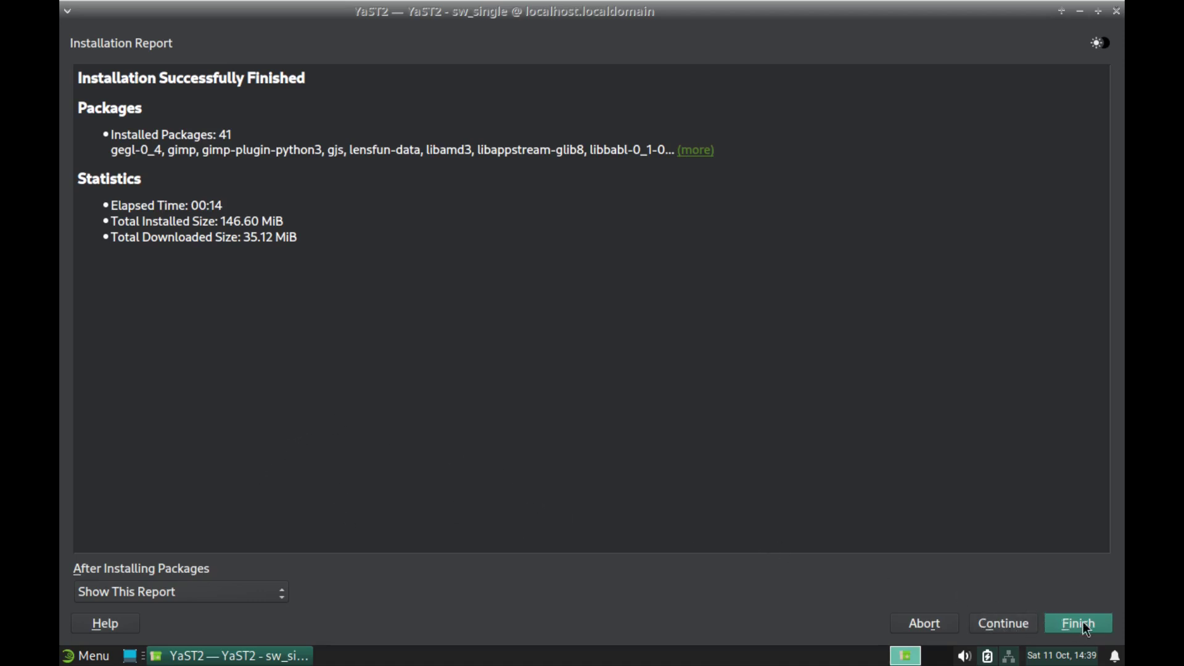
{"action": "left_click", "coordinate": [1007, 626]}
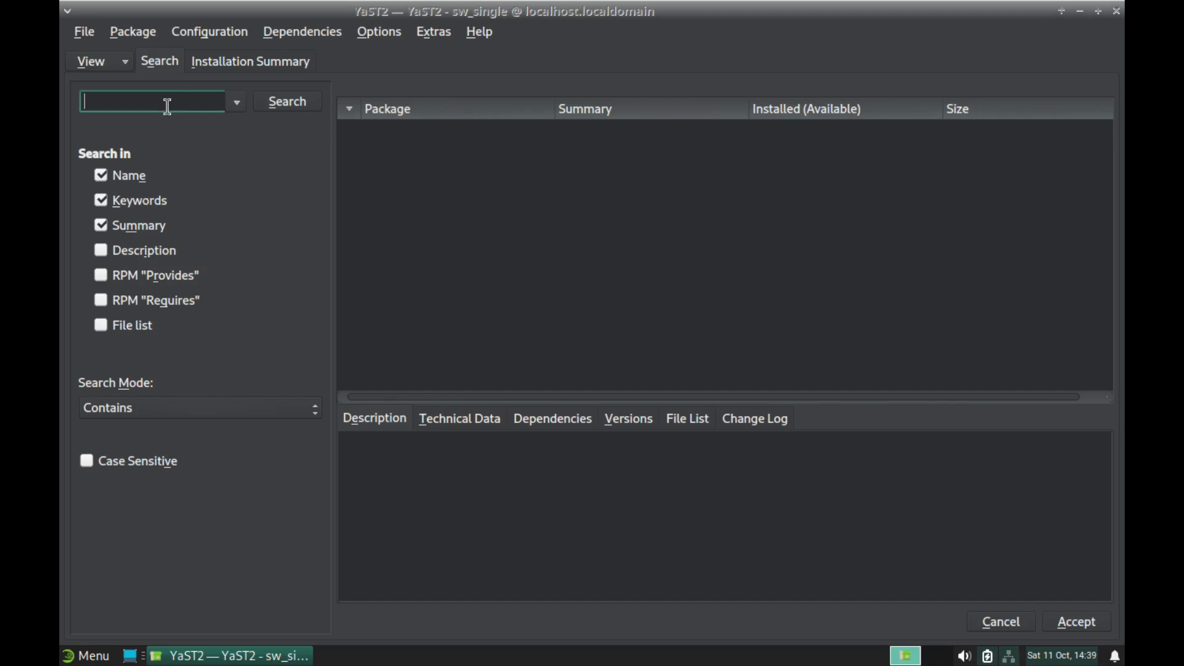
Step: Search for htop and install it with hwloc-data and libhwloc15 (886.7 KiB), then finish
{"action": "type", "text": "htop"}
{"action": "key", "text": "Return"}
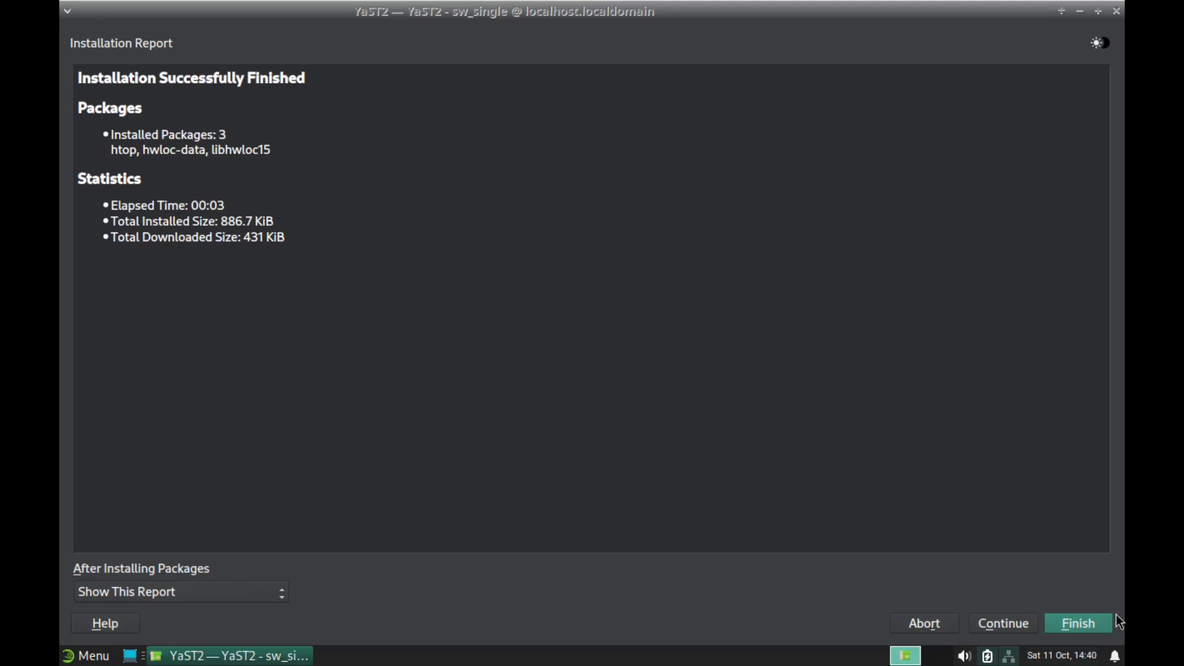
{"action": "left_click", "coordinate": [1079, 622]}
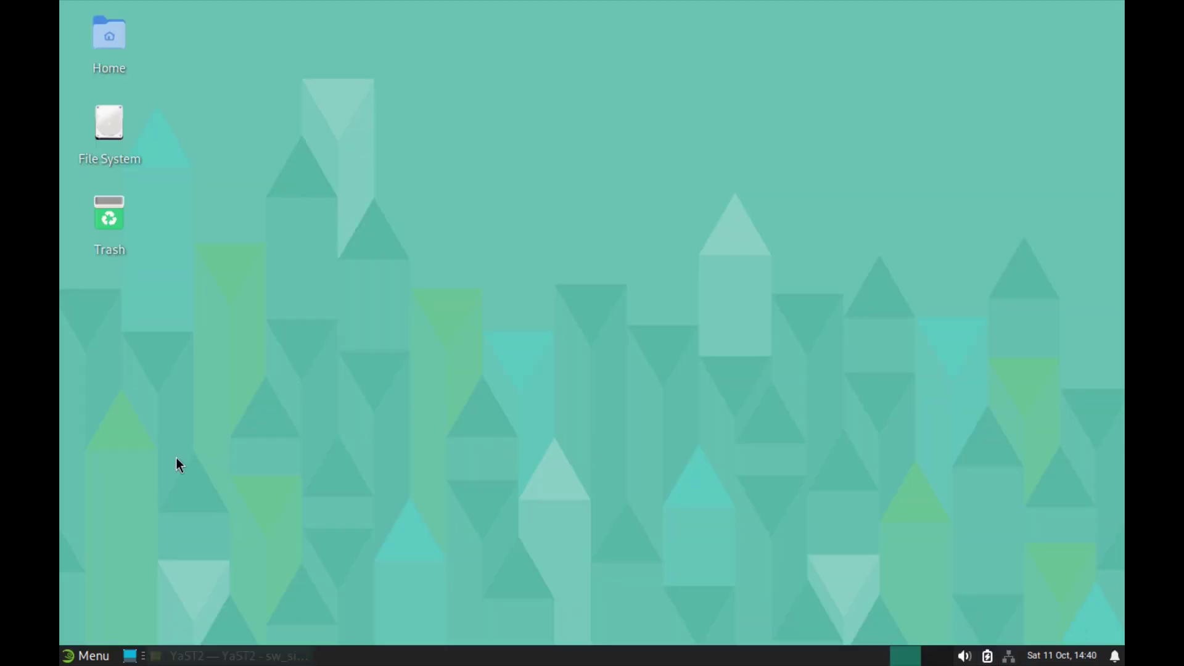
Step: Open the Whisker Menu and browse the YaST administration modules
{"action": "left_click", "coordinate": [86, 656]}
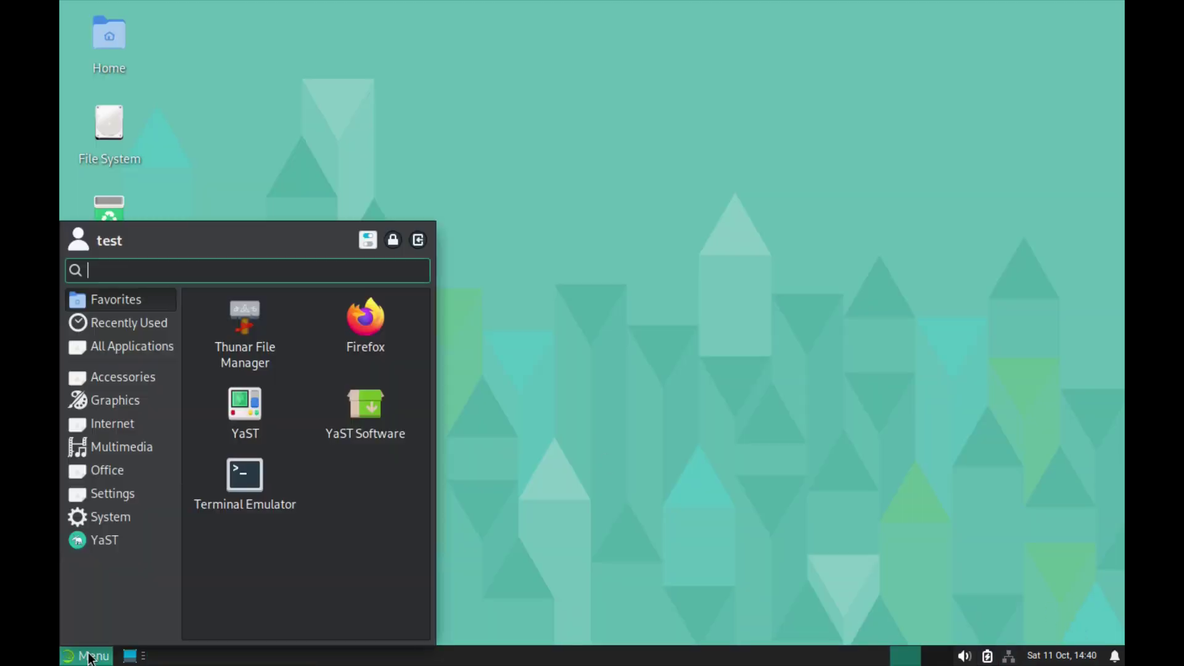
{"action": "left_click", "coordinate": [101, 548]}
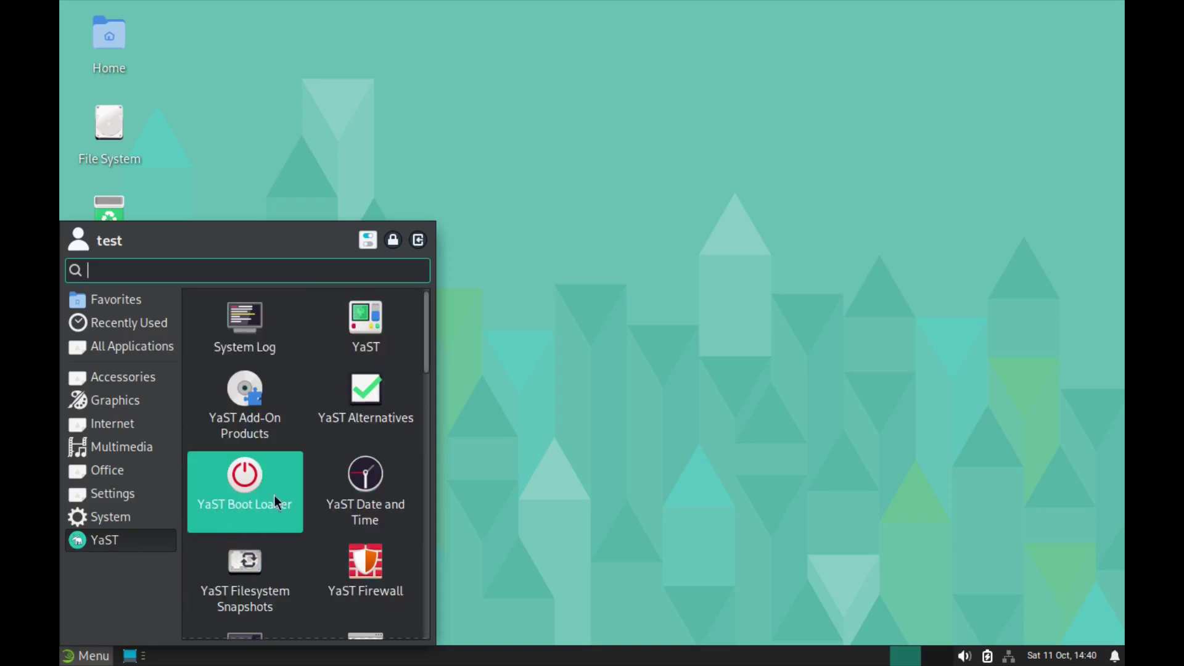
{"action": "scroll", "coordinate": [301, 489], "scroll_direction": "down", "scroll_amount": 8}
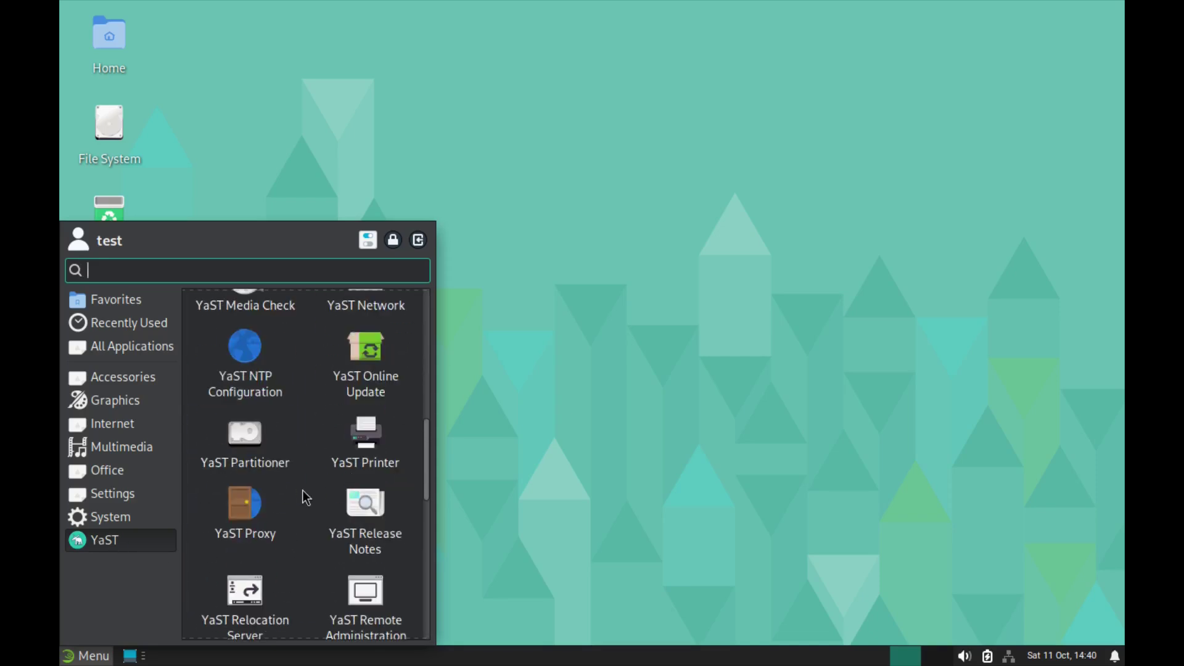
{"action": "scroll", "coordinate": [302, 494], "scroll_direction": "down", "scroll_amount": 8}
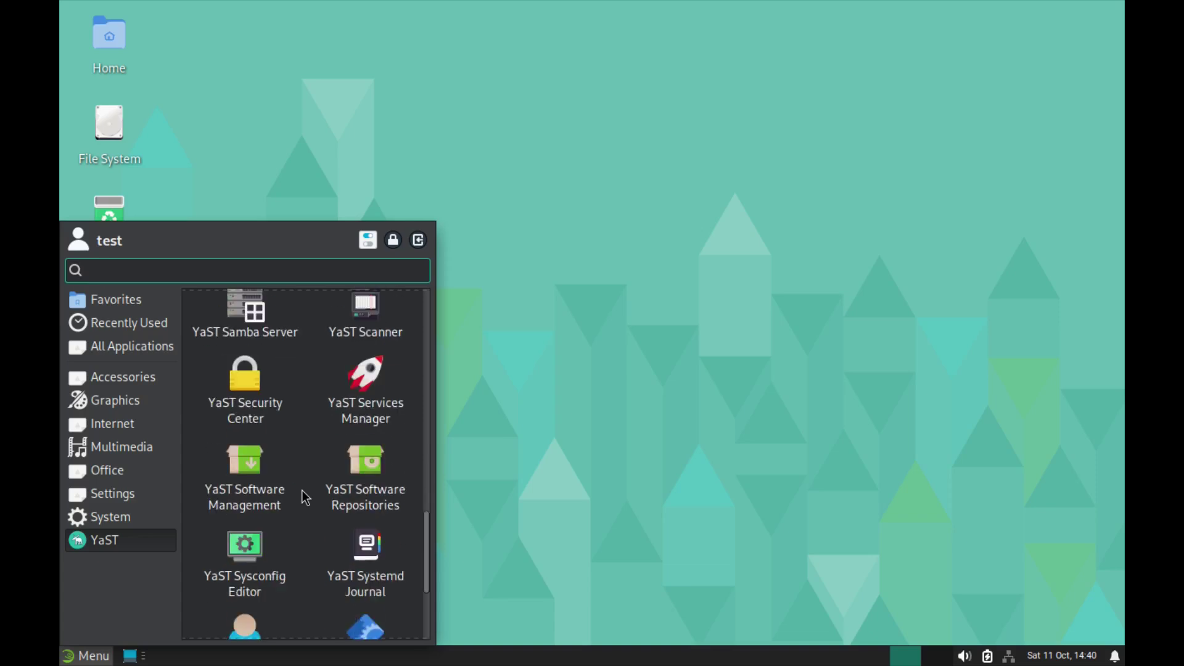
{"action": "scroll", "coordinate": [301, 499], "scroll_direction": "down", "scroll_amount": 5}
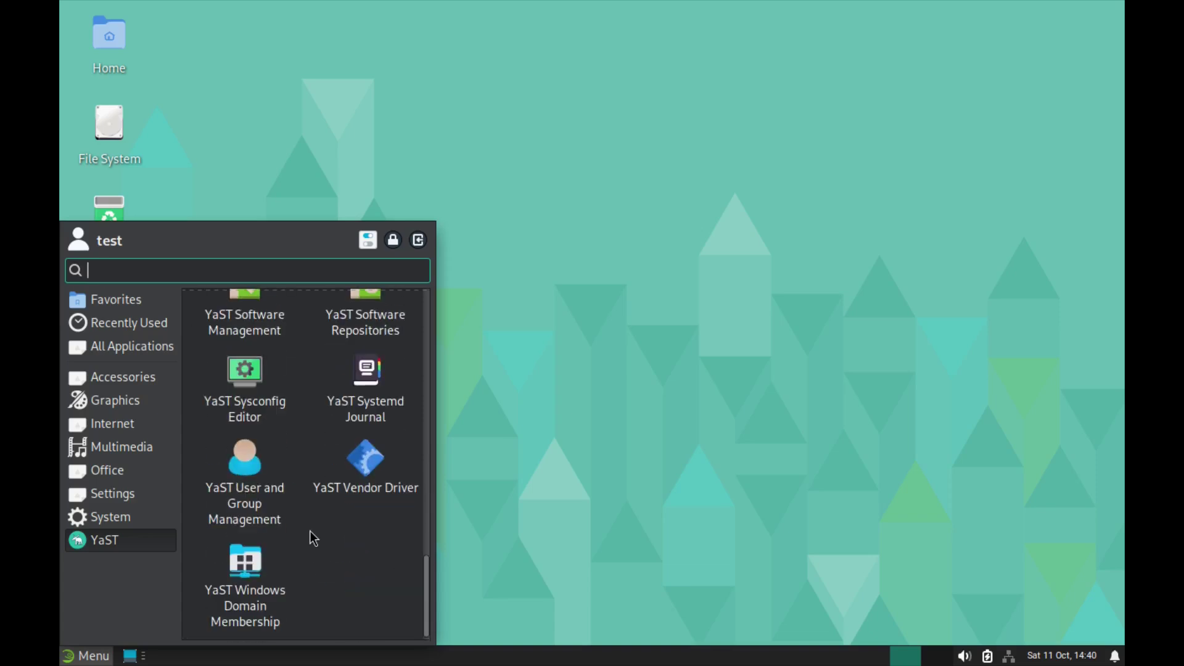
{"action": "scroll", "coordinate": [314, 539], "scroll_direction": "up", "scroll_amount": 14}
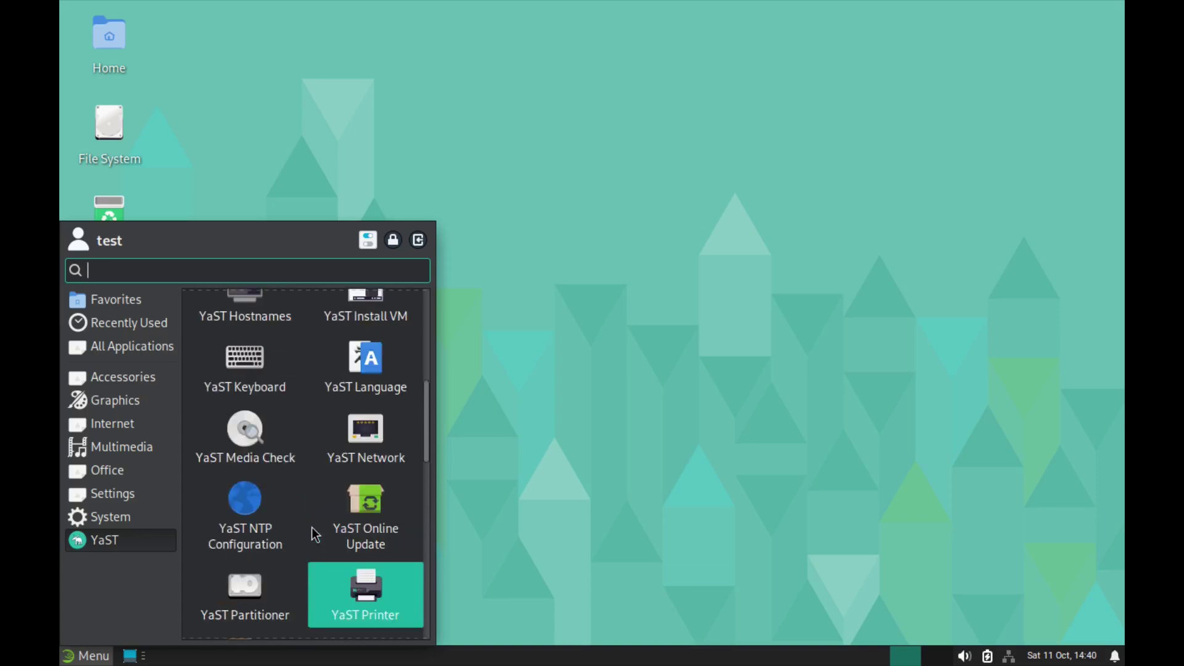
{"action": "scroll", "coordinate": [313, 527], "scroll_direction": "up", "scroll_amount": 5}
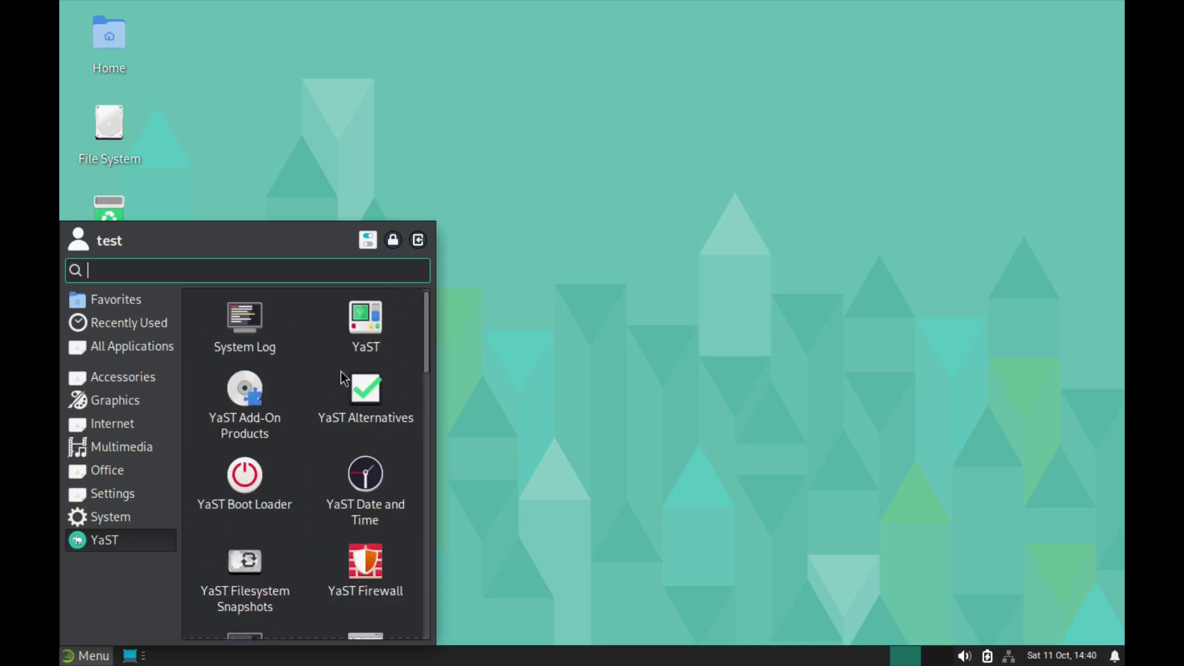
{"action": "scroll", "coordinate": [324, 424], "scroll_direction": "down", "scroll_amount": 3}
{"action": "scroll", "coordinate": [324, 428], "scroll_direction": "down", "scroll_amount": 7}
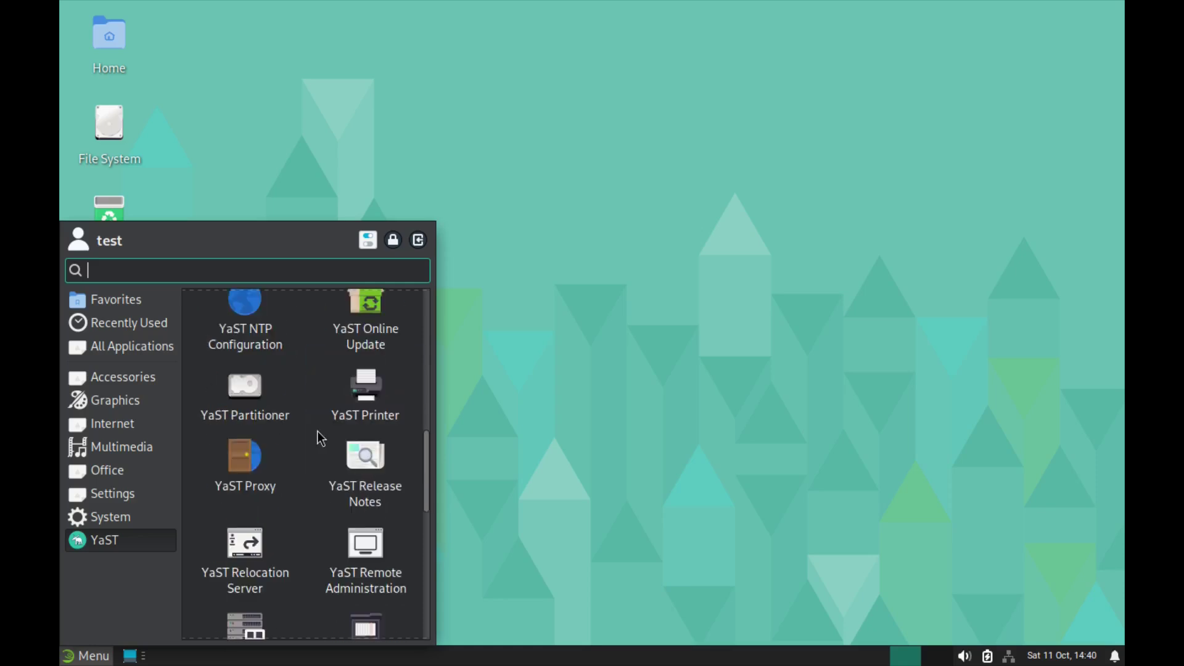
{"action": "scroll", "coordinate": [317, 430], "scroll_direction": "up", "scroll_amount": 1}
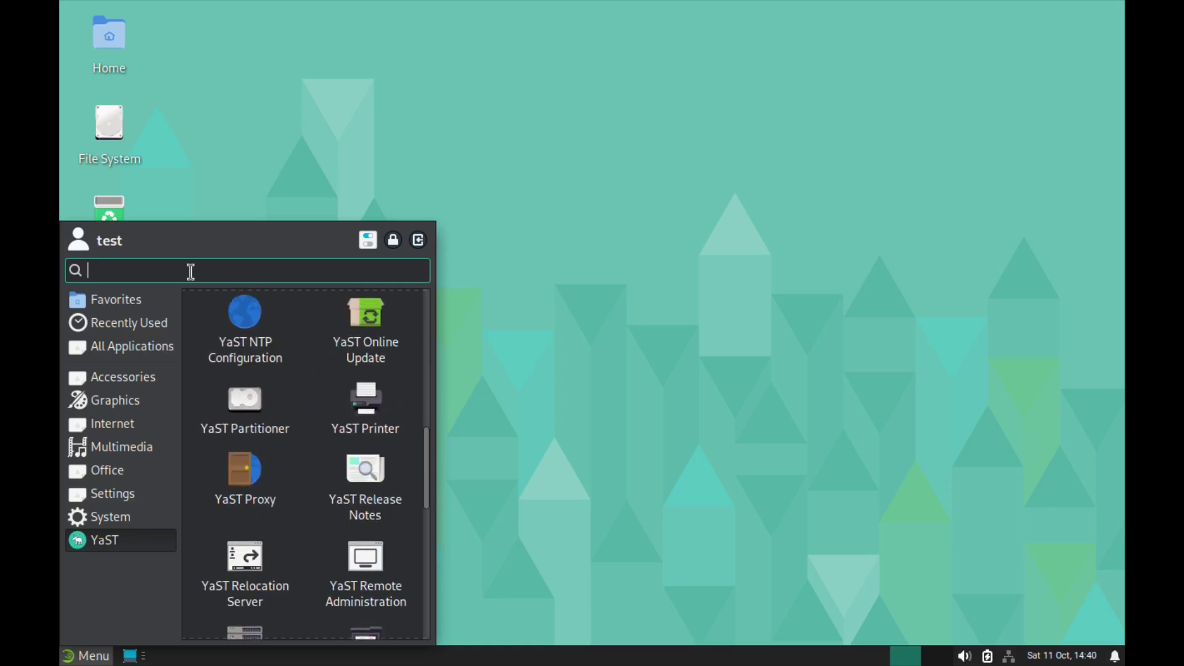
Step: Return to the favourite applications and list the Internet category
{"action": "left_click", "coordinate": [529, 359]}
{"action": "left_click", "coordinate": [70, 657]}
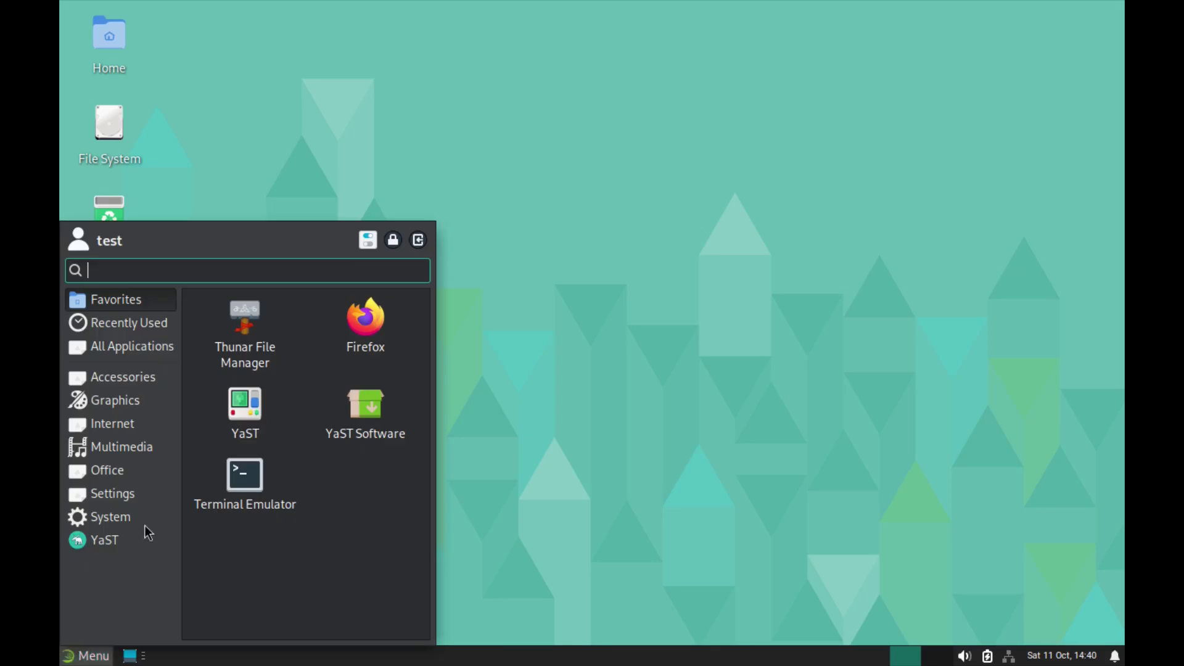
{"action": "left_click", "coordinate": [113, 425]}
Step: Launch GIMP 3.0.4 from the Graphics category, dismiss its welcome screen and maximize the window
{"action": "left_click", "coordinate": [116, 403]}
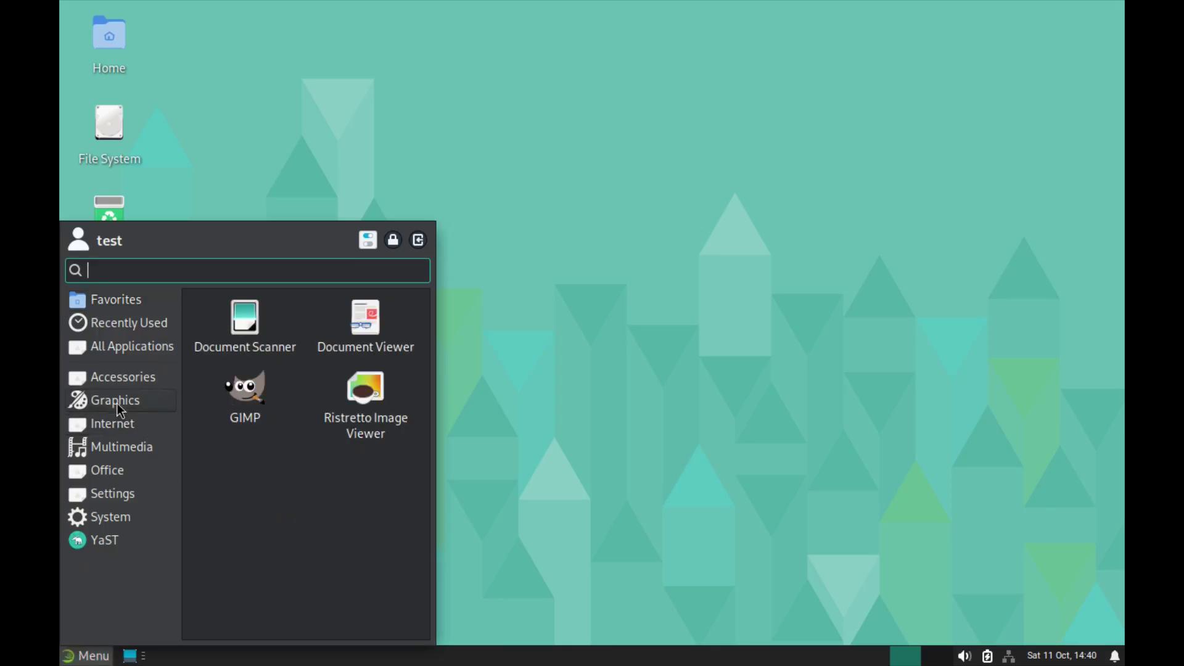
{"action": "left_click", "coordinate": [273, 388]}
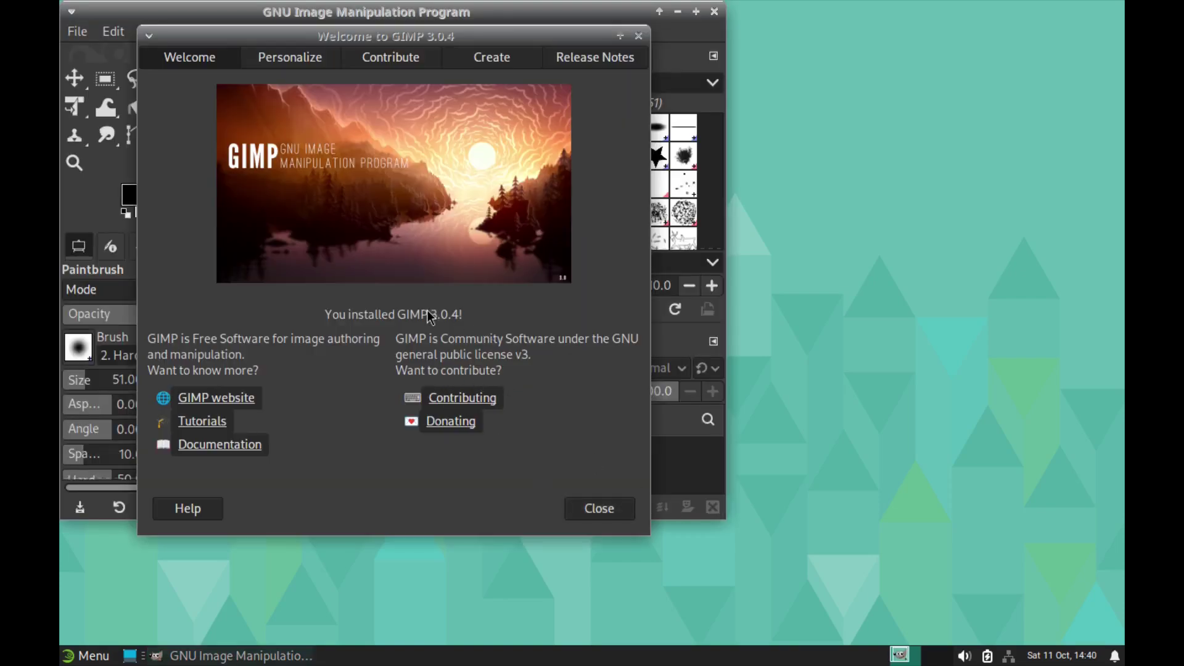
{"action": "left_click", "coordinate": [598, 512]}
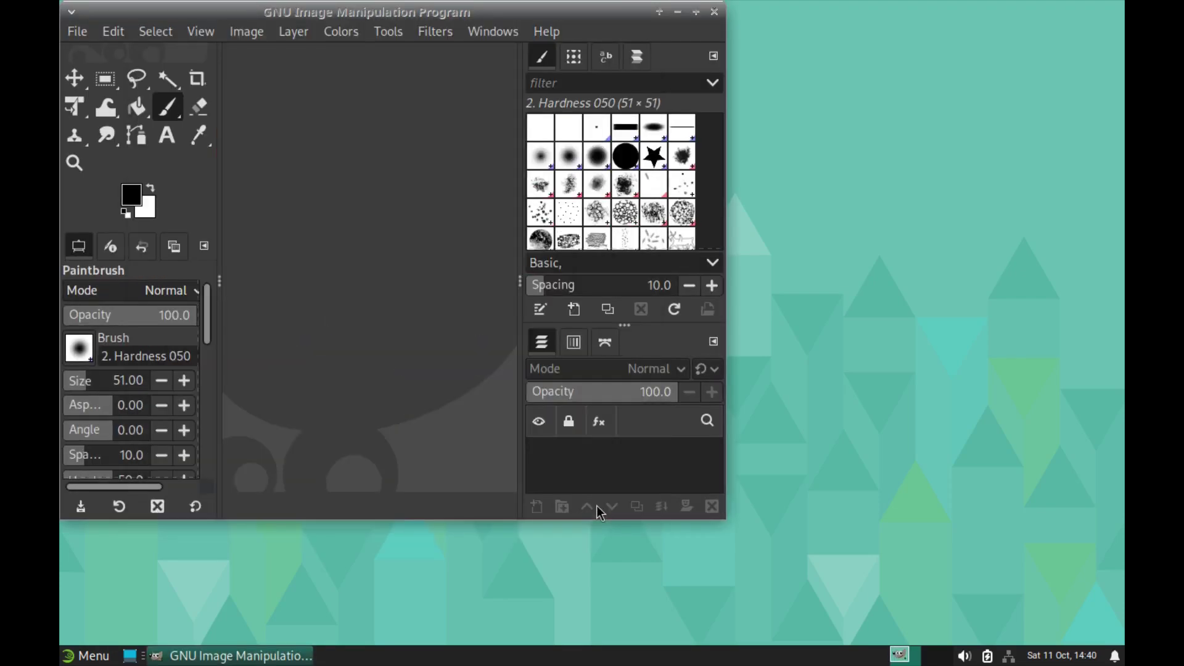
{"action": "left_click", "coordinate": [696, 12]}
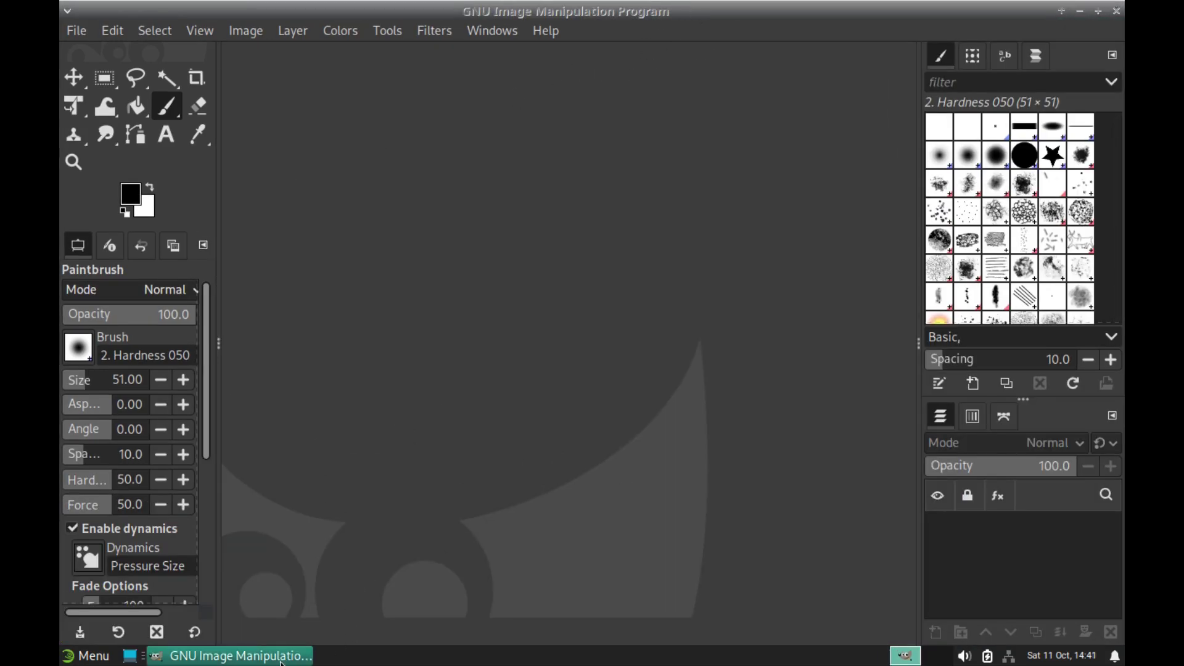
{"action": "right_click", "coordinate": [281, 661]}
Step: Close GIMP, open Terminal Emulator and view the live process list in htop
{"action": "left_click", "coordinate": [277, 636]}
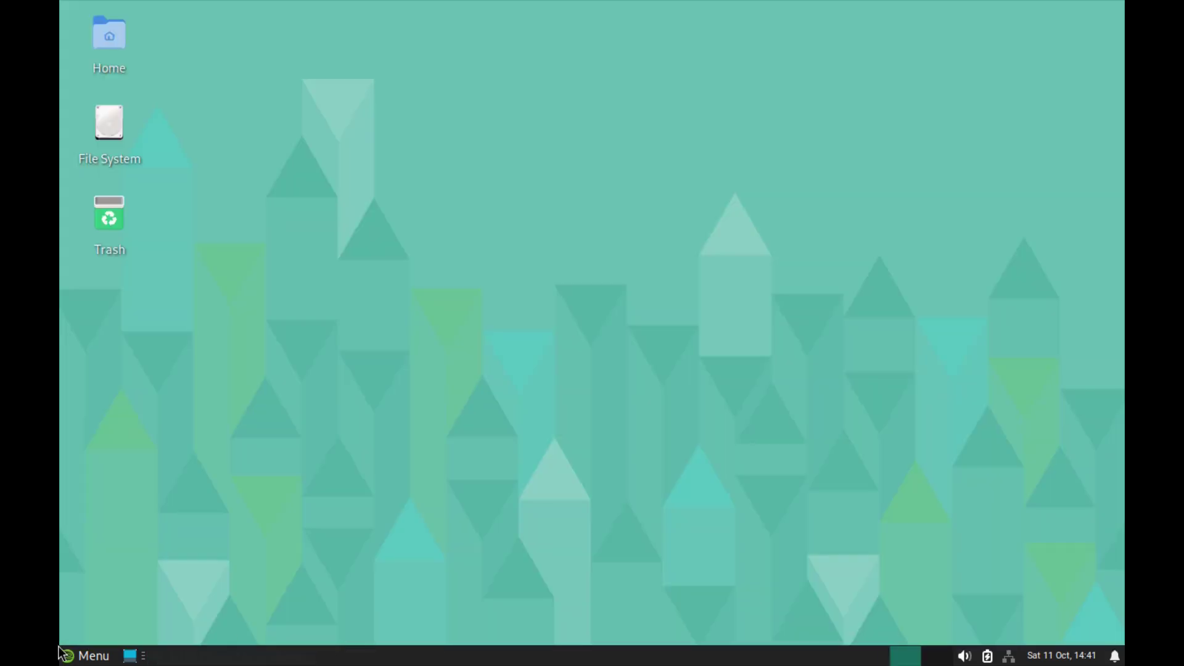
{"action": "left_click", "coordinate": [93, 656]}
{"action": "left_click", "coordinate": [248, 506]}
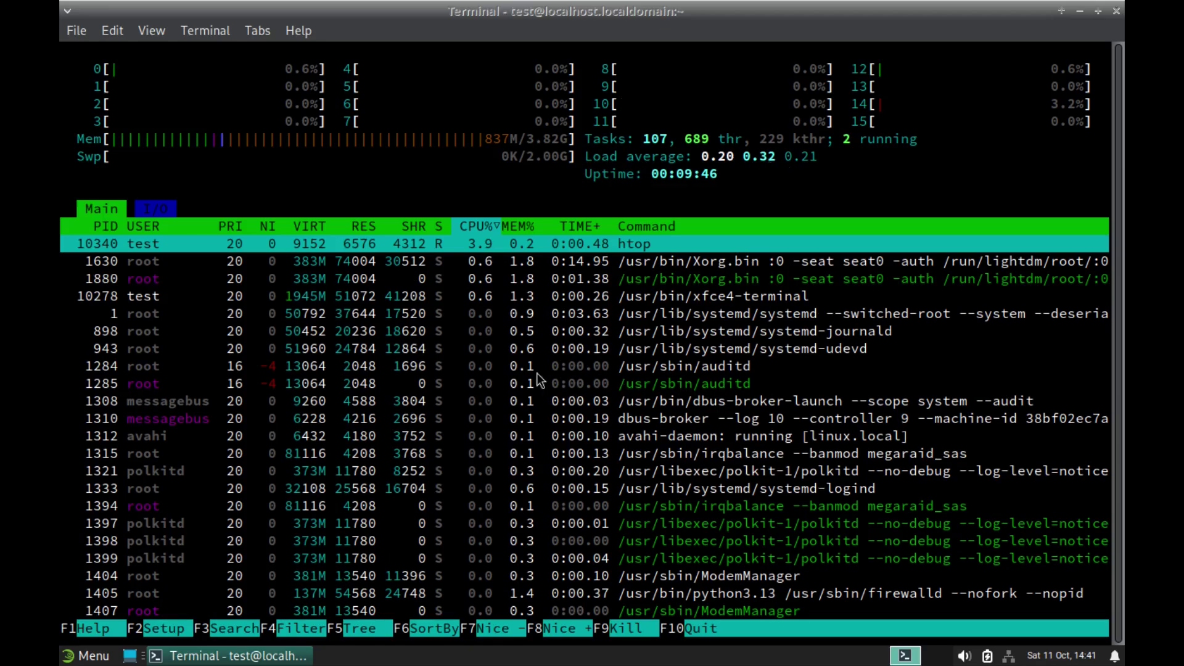
{"action": "scroll", "coordinate": [541, 388], "scroll_direction": "down", "scroll_amount": 3}
{"action": "scroll", "coordinate": [541, 389], "scroll_direction": "down", "scroll_amount": 10}
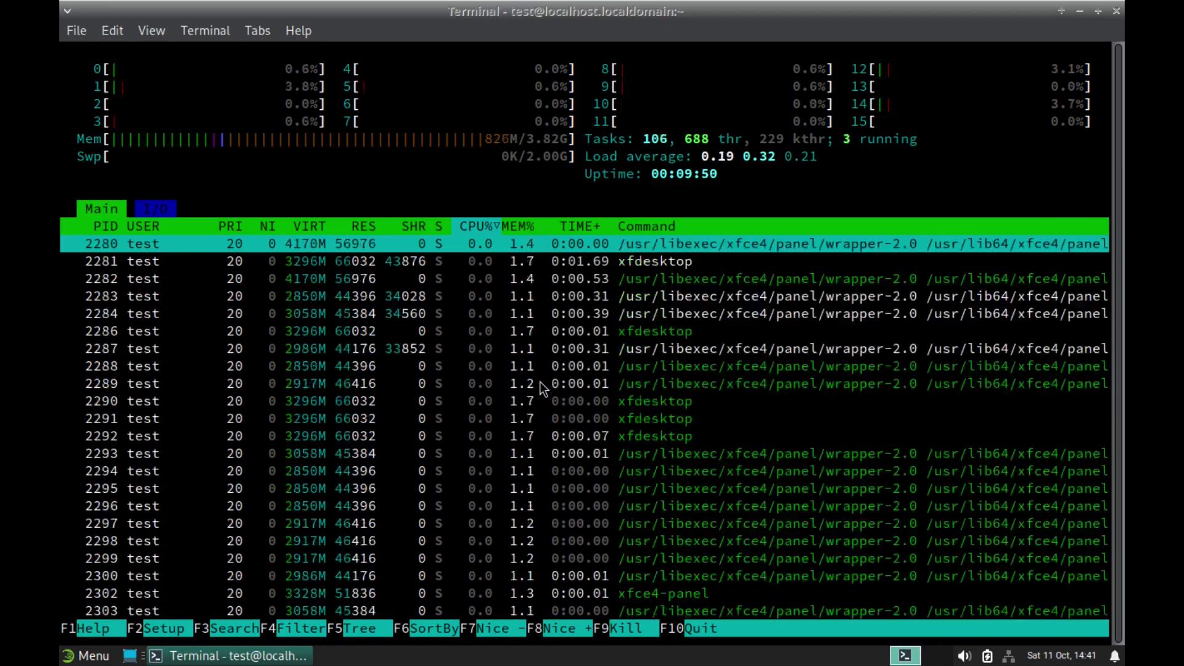
{"action": "scroll", "coordinate": [562, 401], "scroll_direction": "up", "scroll_amount": 13}
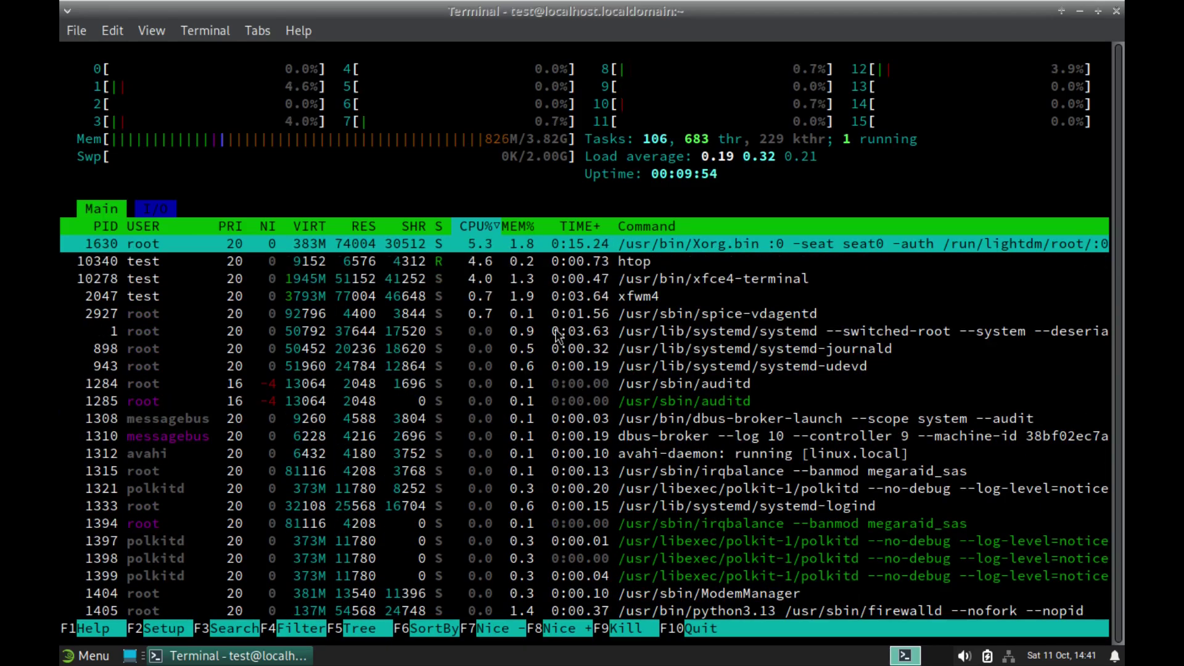
Step: Close the terminal window, confirming despite htop still running
{"action": "right_click", "coordinate": [151, 656]}
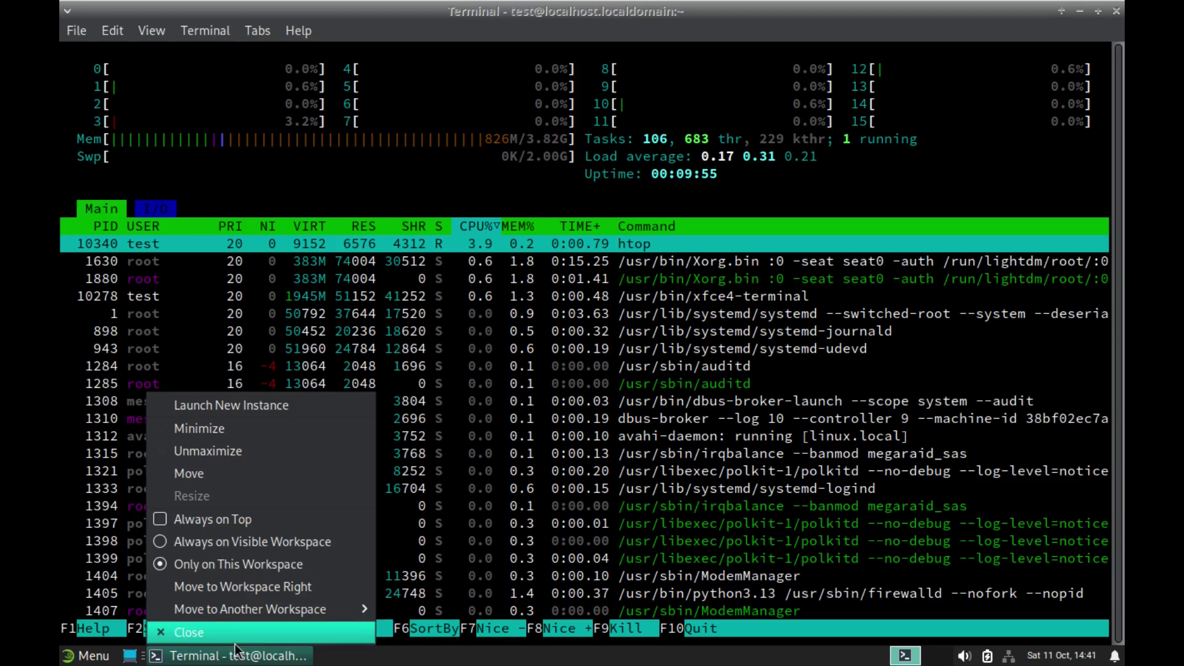
{"action": "left_click", "coordinate": [223, 635]}
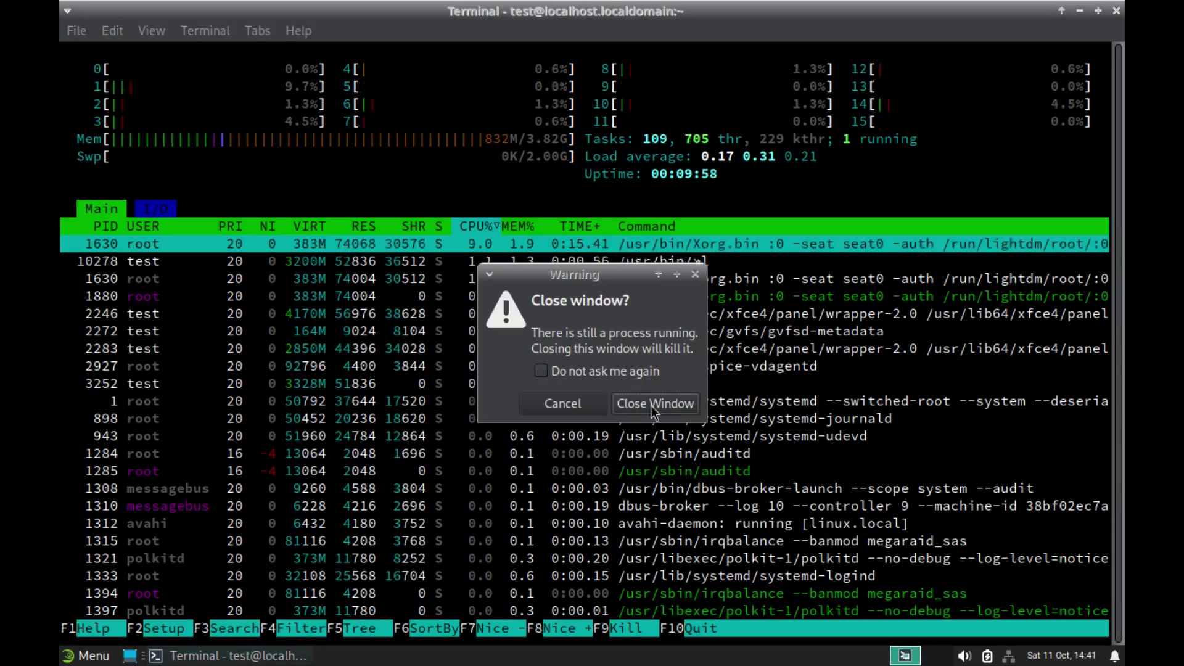
{"action": "left_click", "coordinate": [650, 405]}
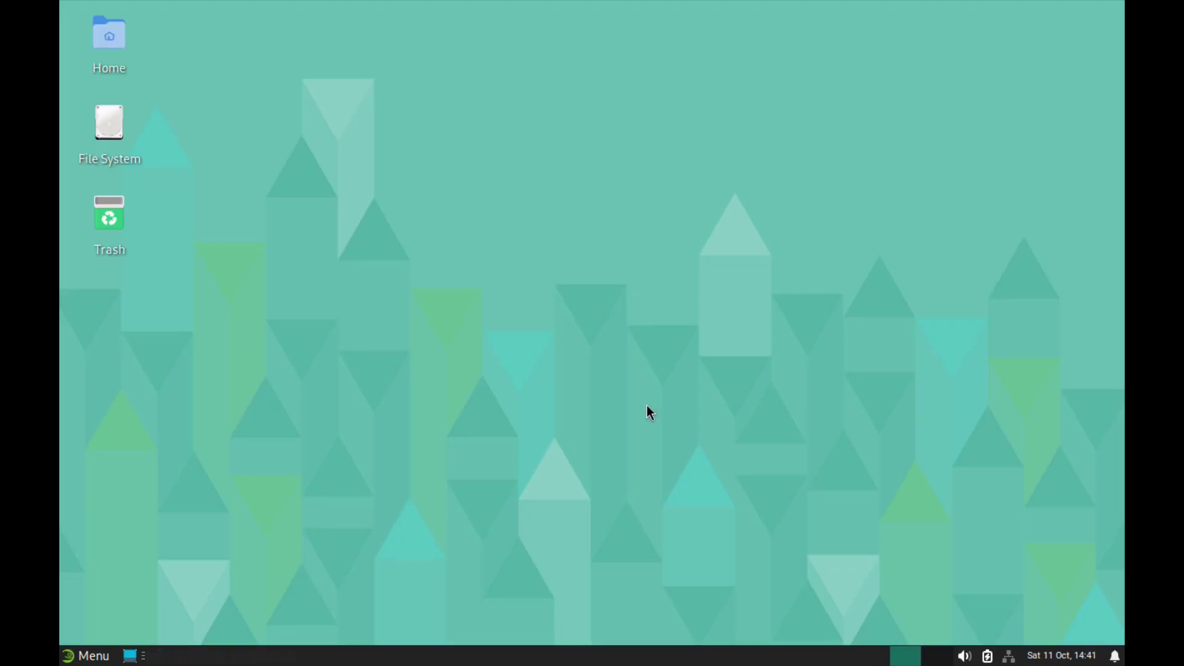